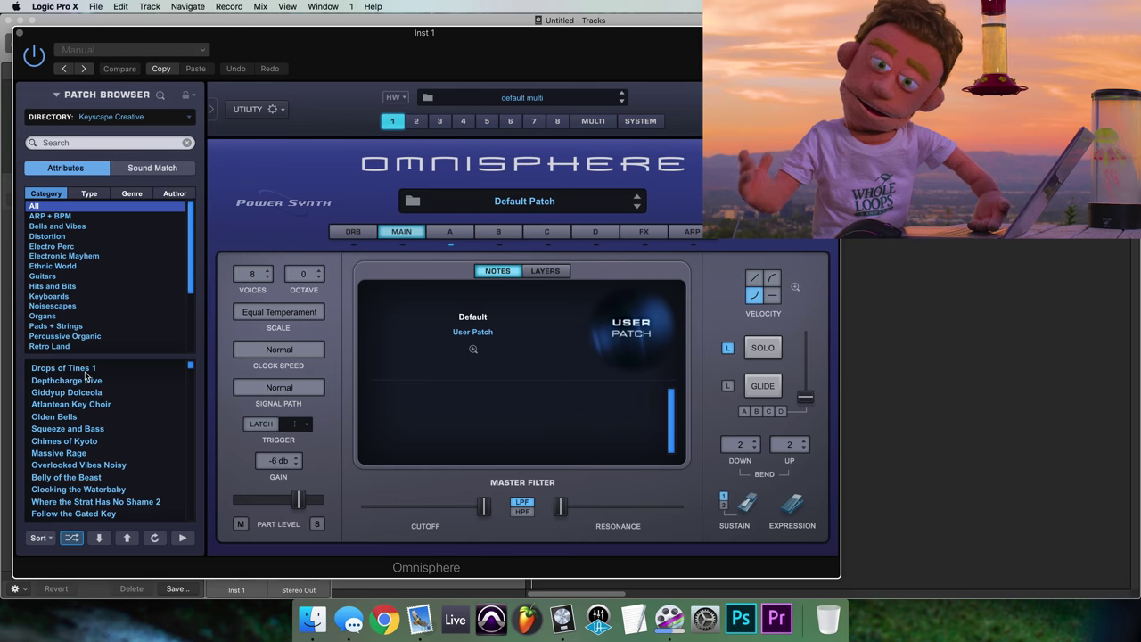
- Load the Drops of Tines 1 patch, record a four-bar melody on the Inst 1 track, and close the instrument window
left_click(82, 369)
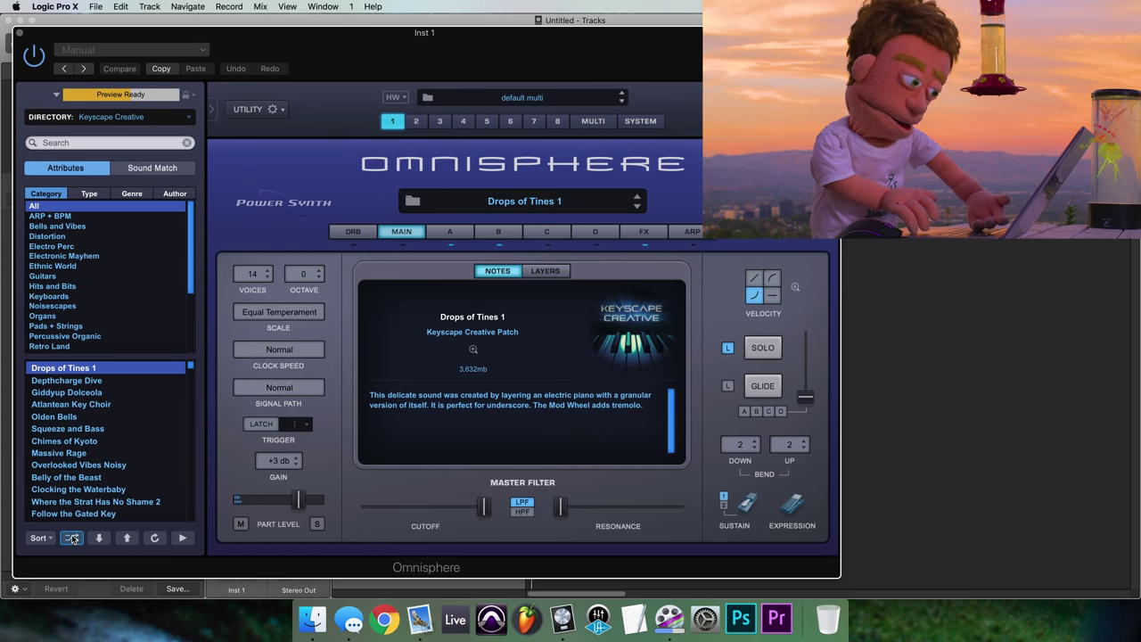
left_click(73, 538)
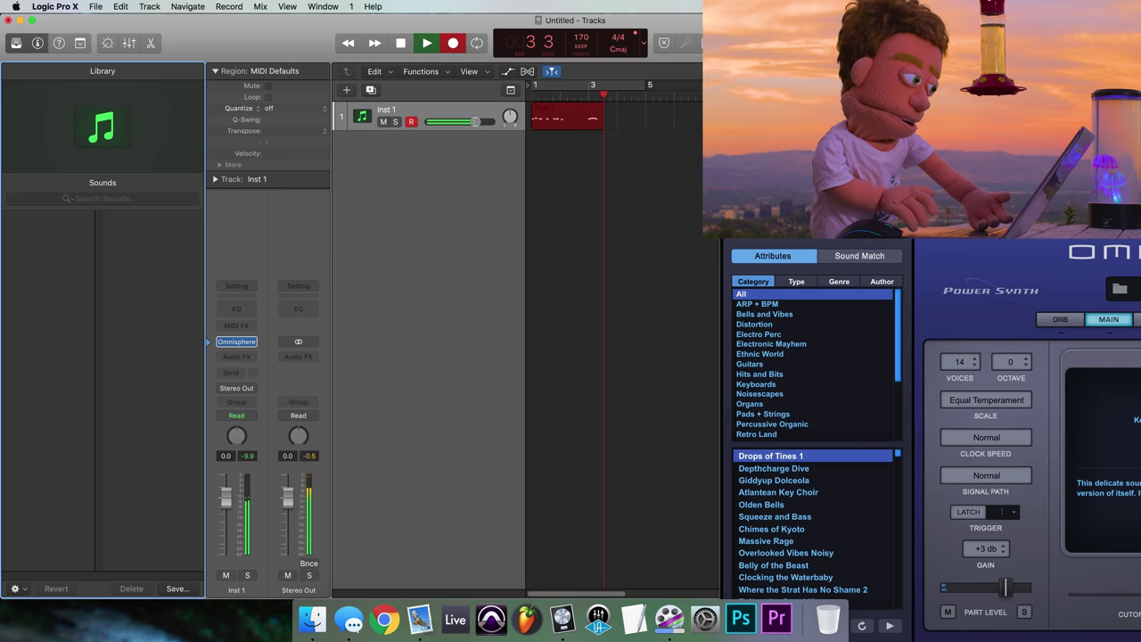
key("space")
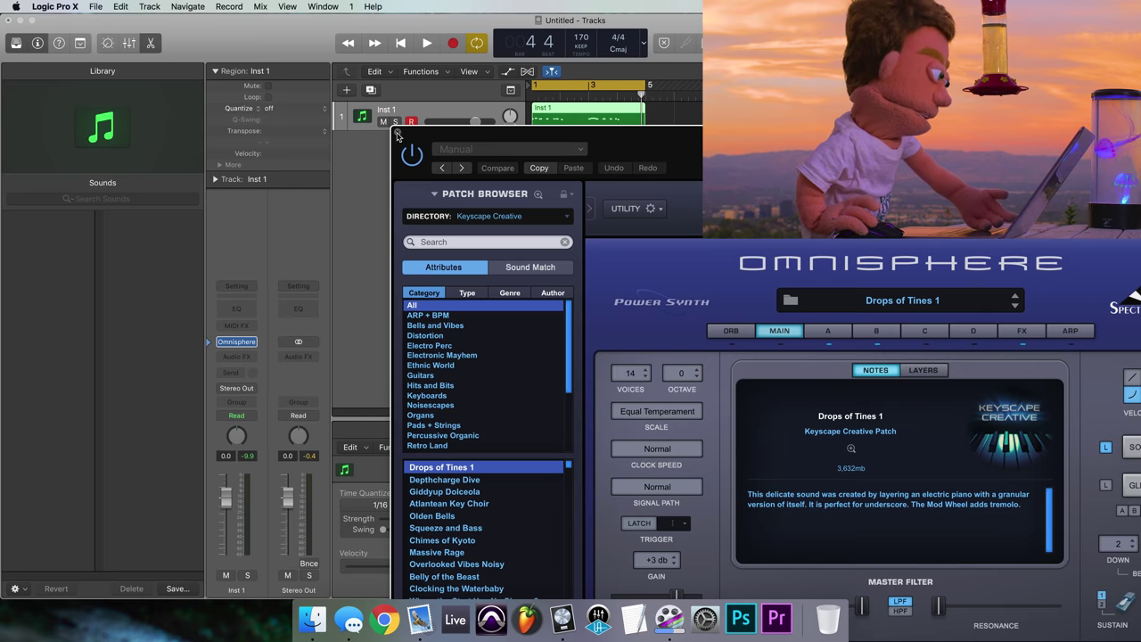
left_click(398, 135)
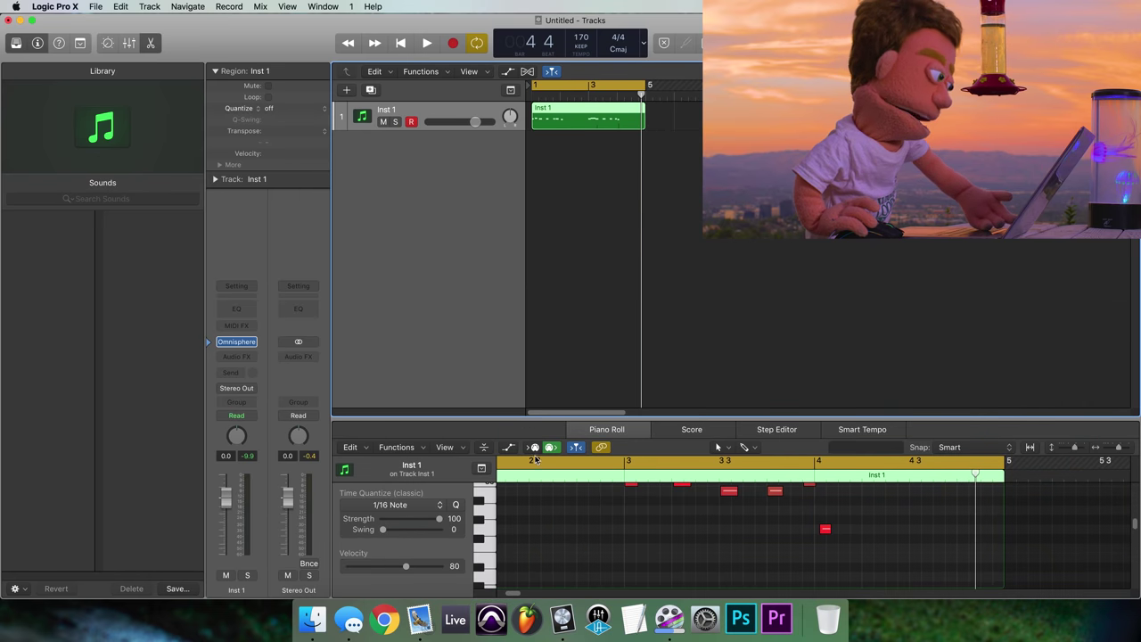
- Move the G4 note just after bar 2 slightly earlier and play the region back with cycle mode off
key("space")
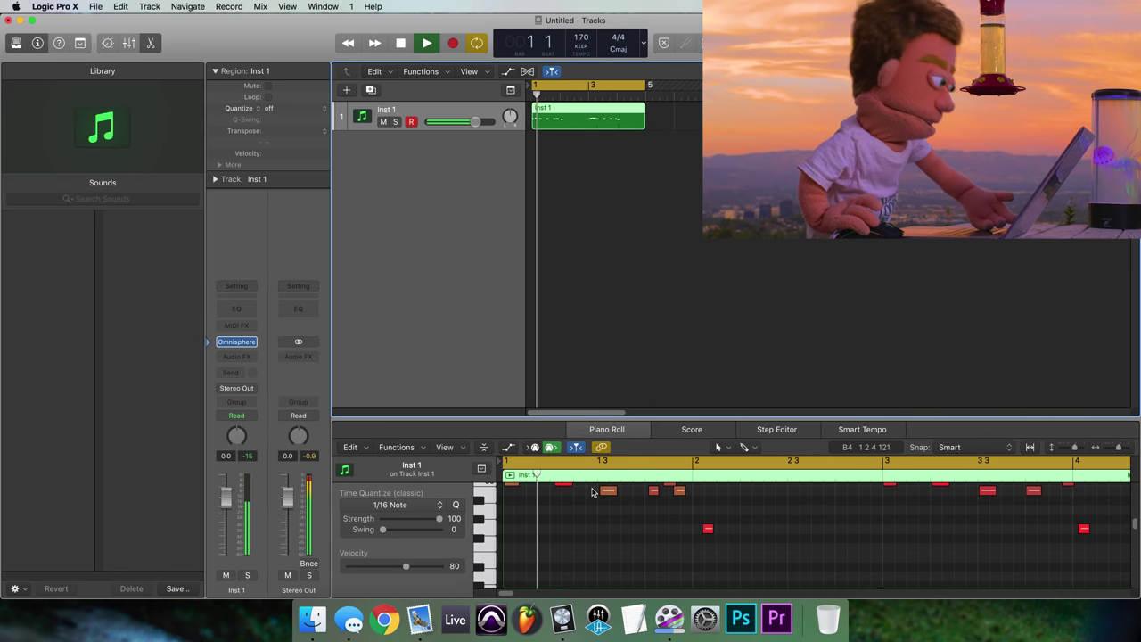
key("space")
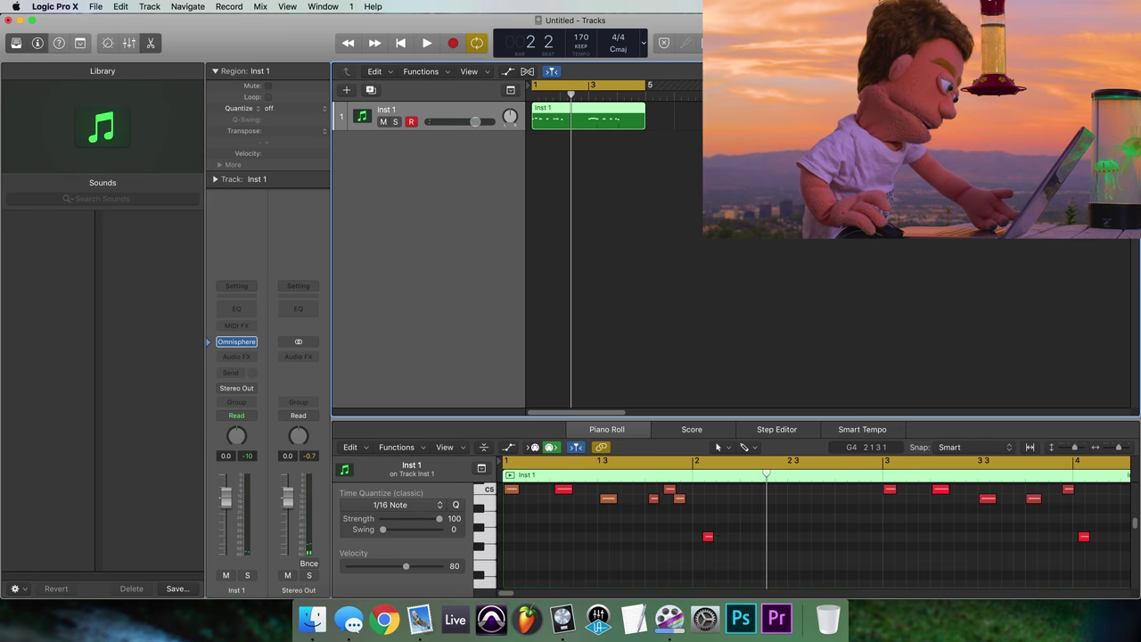
left_click_drag(709, 537, 702, 542)
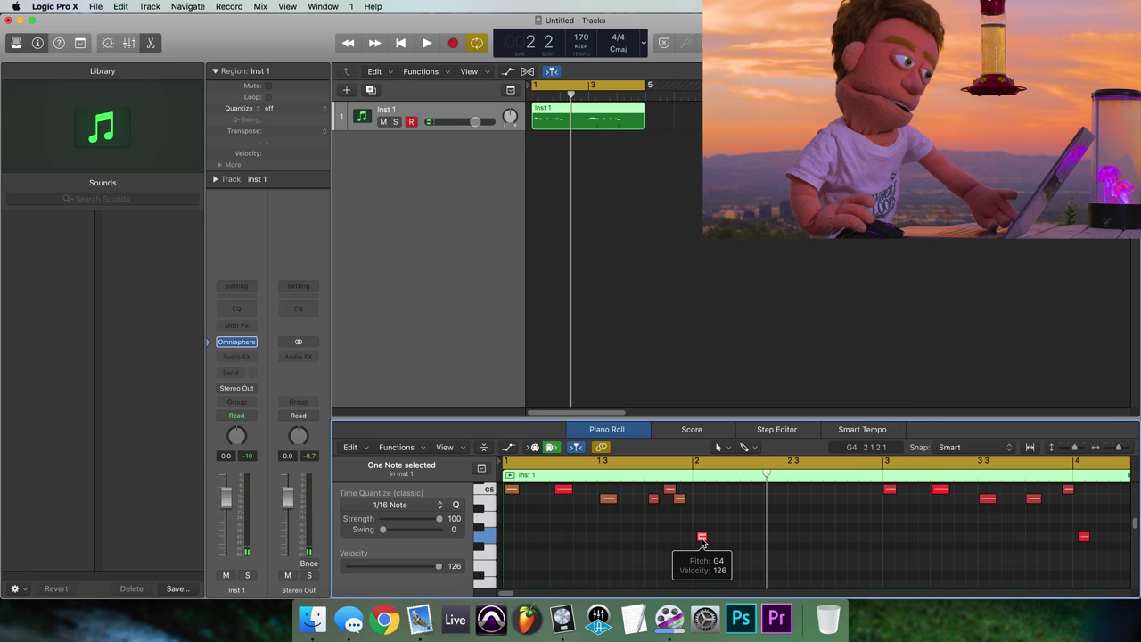
key("c")
key("space")
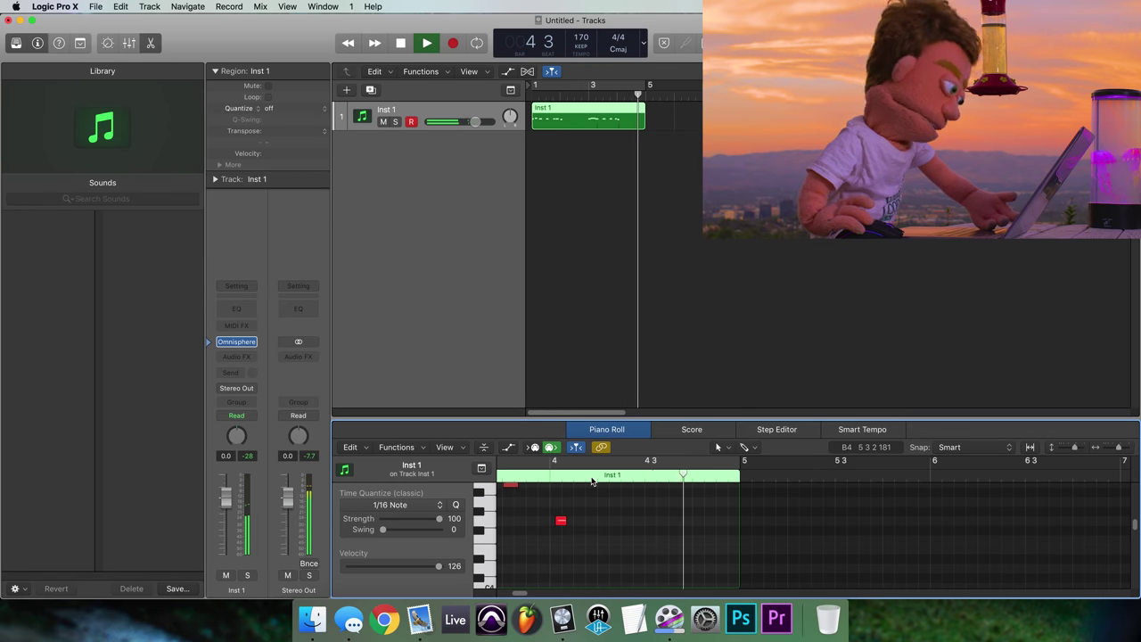
key("space")
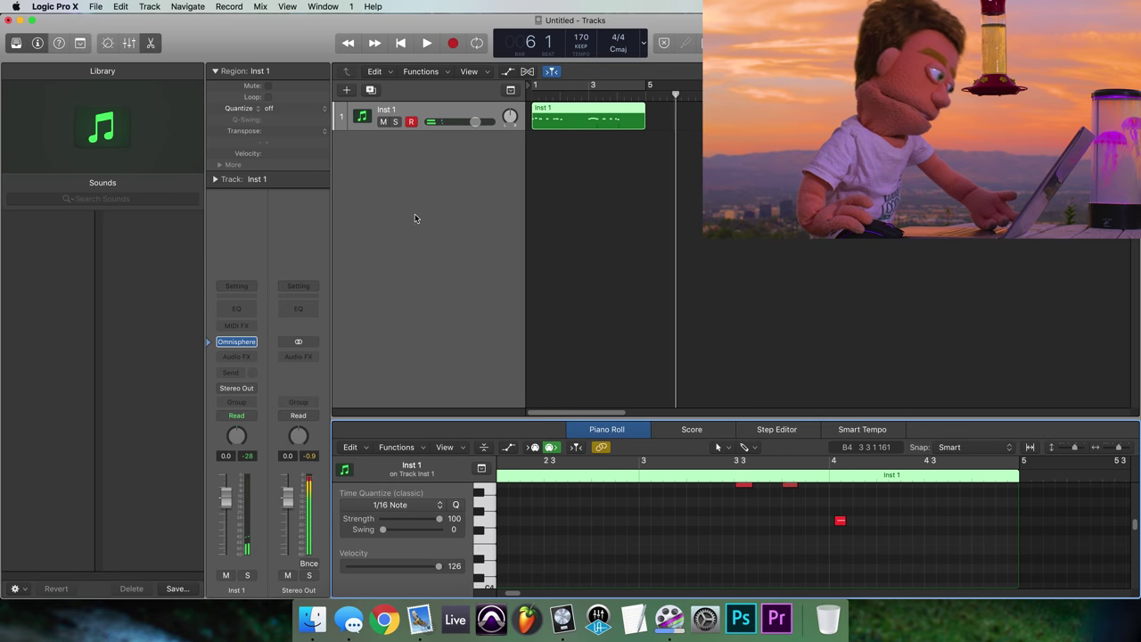
- Make the project window full screen and enlarge the Piano Roll so all the melody notes fit in it
left_click(30, 19)
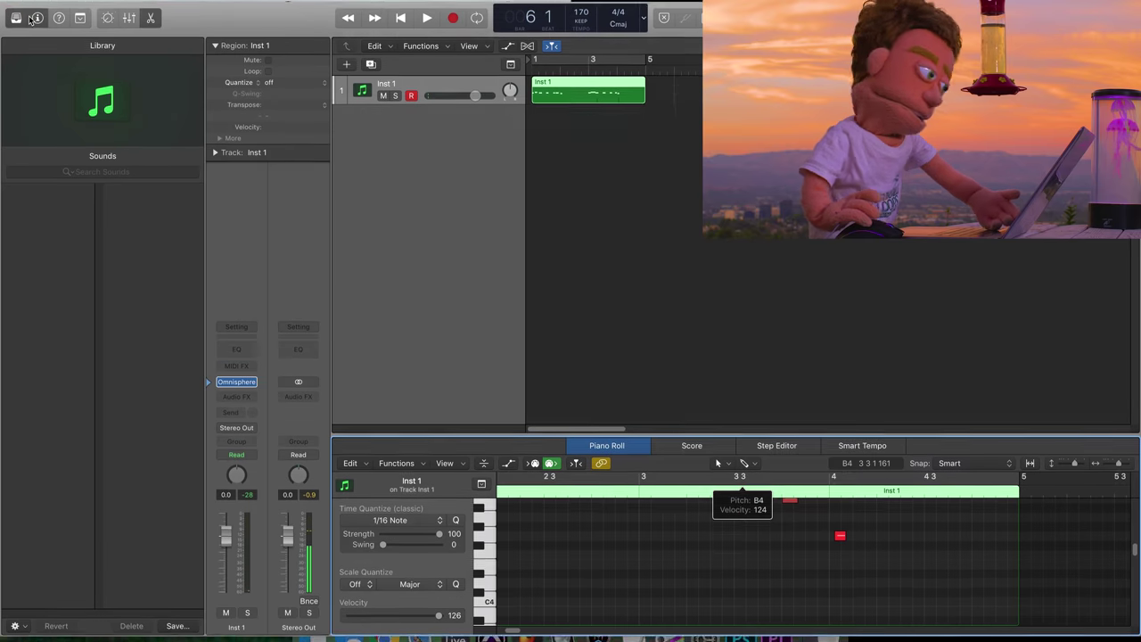
left_click_drag(692, 441, 693, 374)
scroll(713, 458, "up", 3)
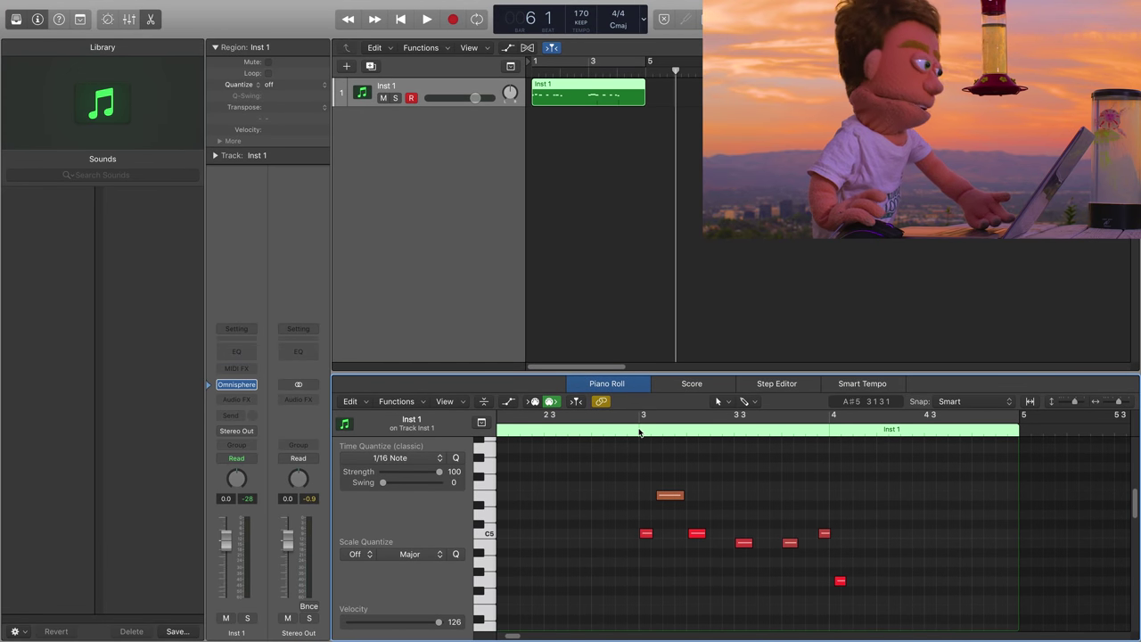
- Move the E5 note in bar 3 later to position 3 1 2 232 and listen to the phrase from bar 3
double_click(638, 432)
key("space")
left_click(670, 497)
left_click_drag(669, 498, 675, 498)
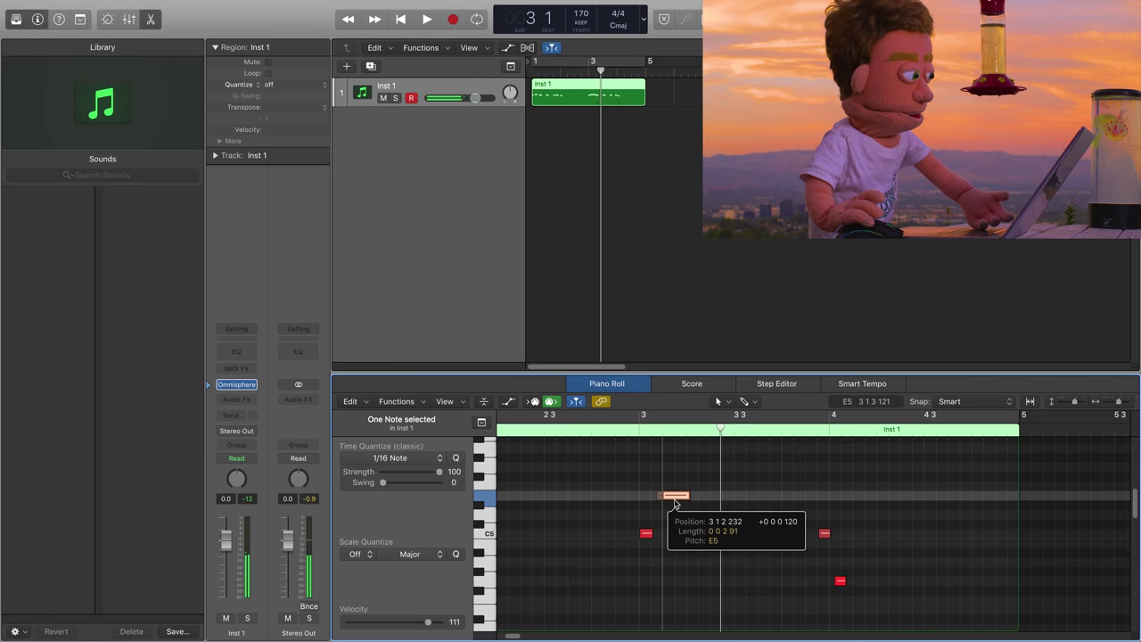
double_click(629, 434)
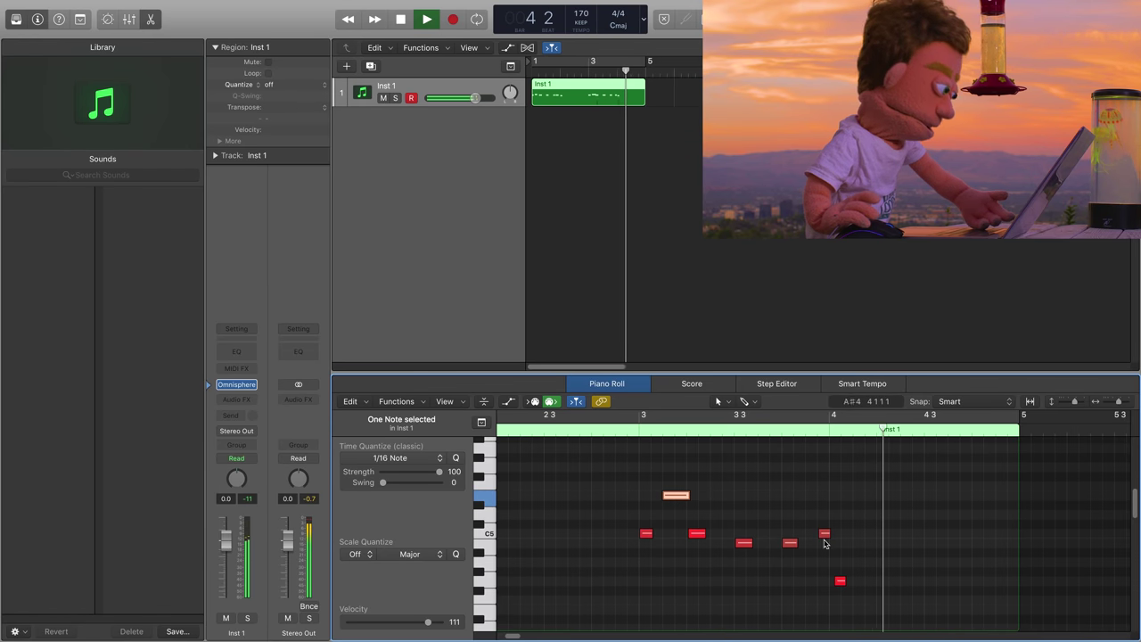
key("space")
- Quantize the C5 note just before bar 4 and the G4 note just after it to 1/8 Triplet (1/12)
left_click(823, 533)
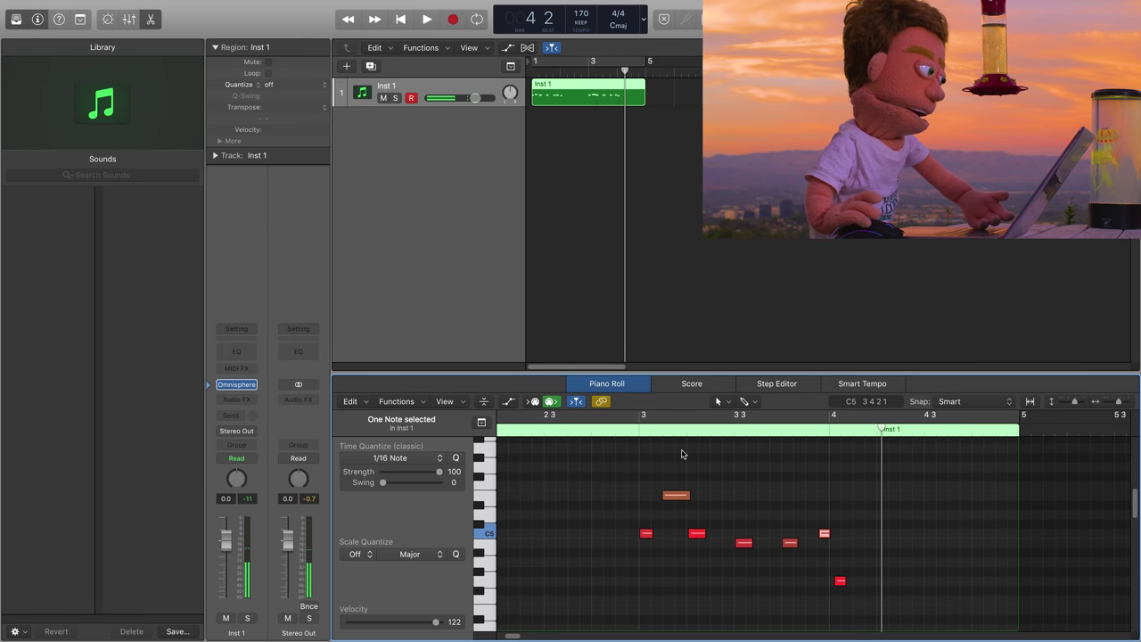
double_click(630, 428)
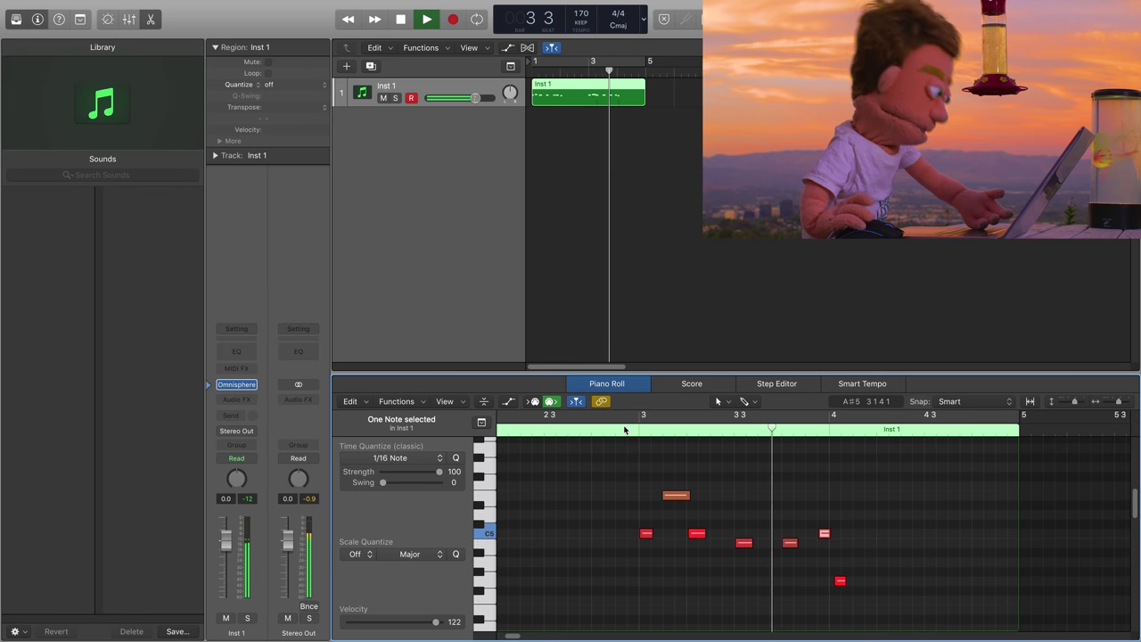
key("space")
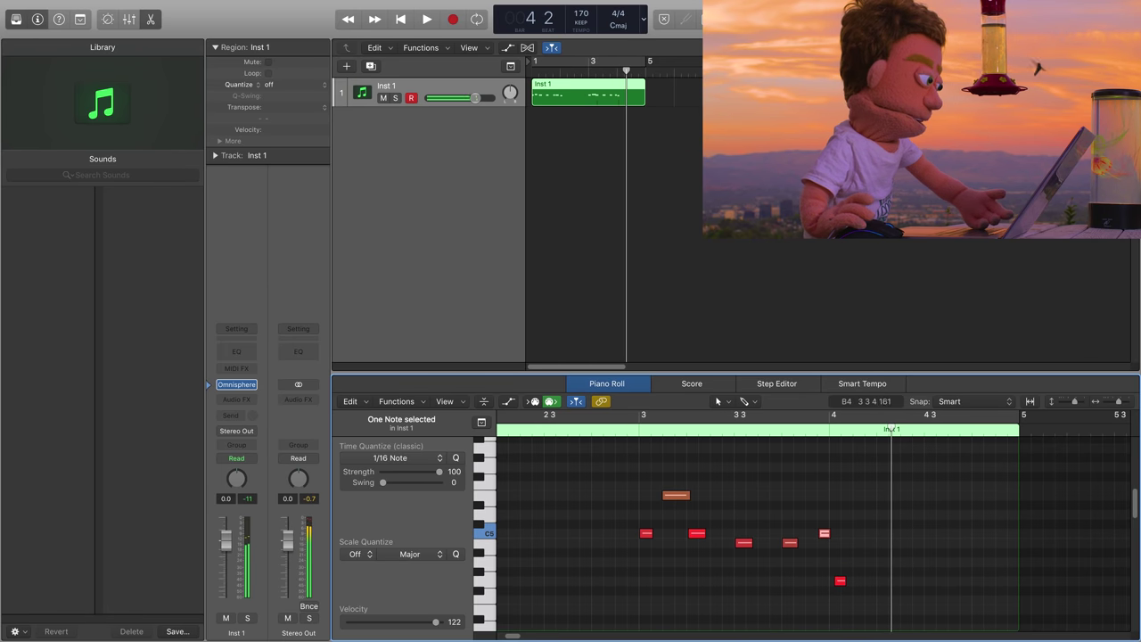
left_click(840, 582)
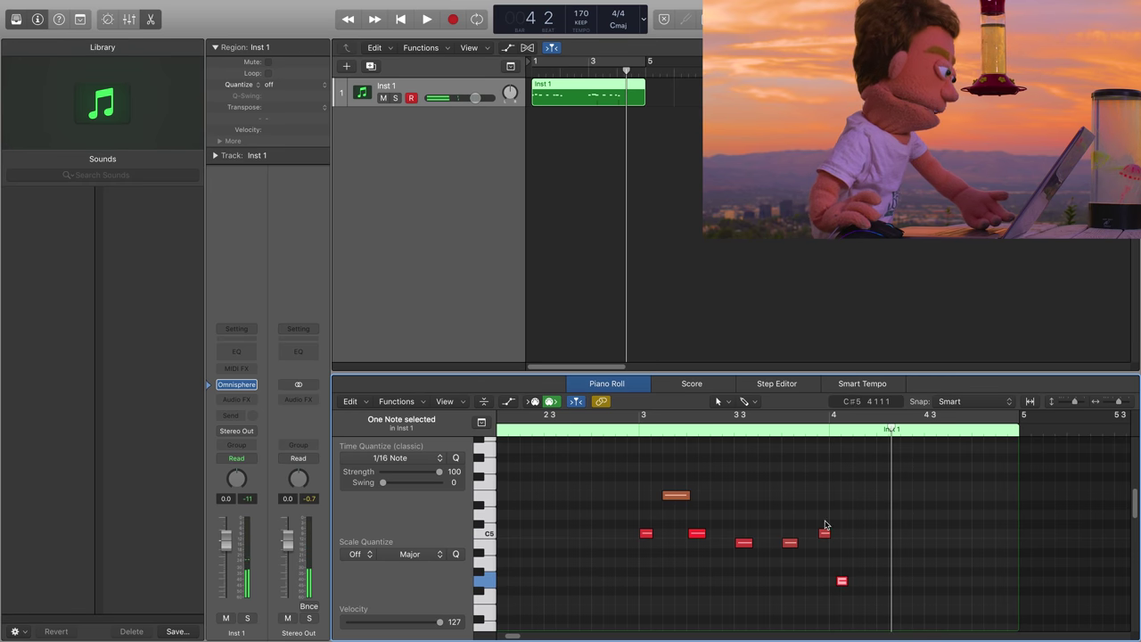
left_click_drag(821, 515, 856, 595)
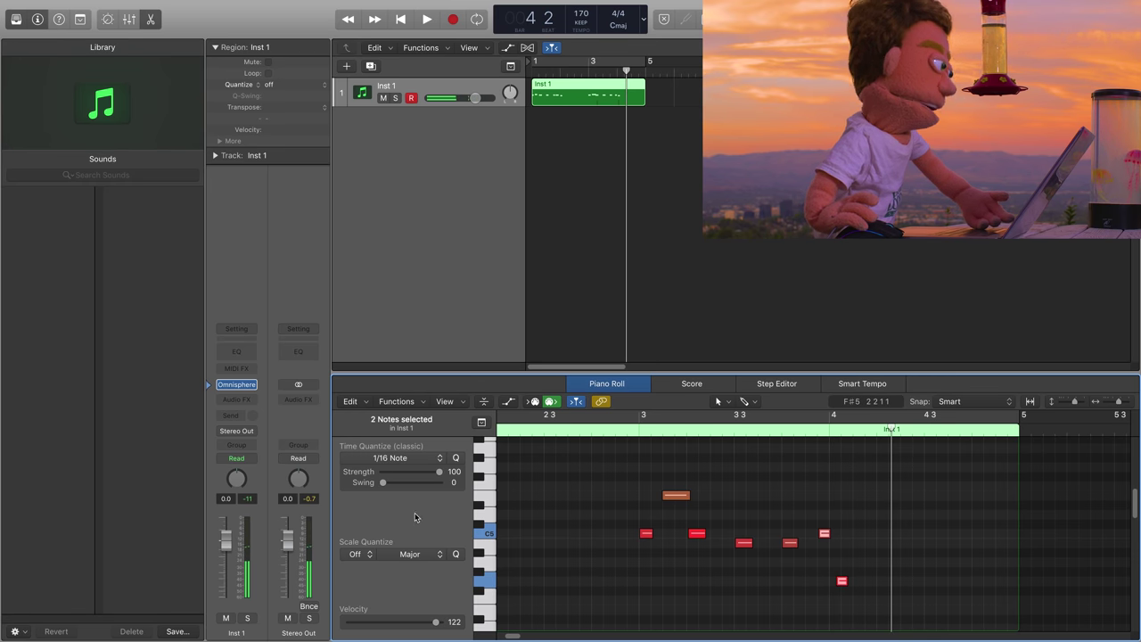
left_click(407, 458)
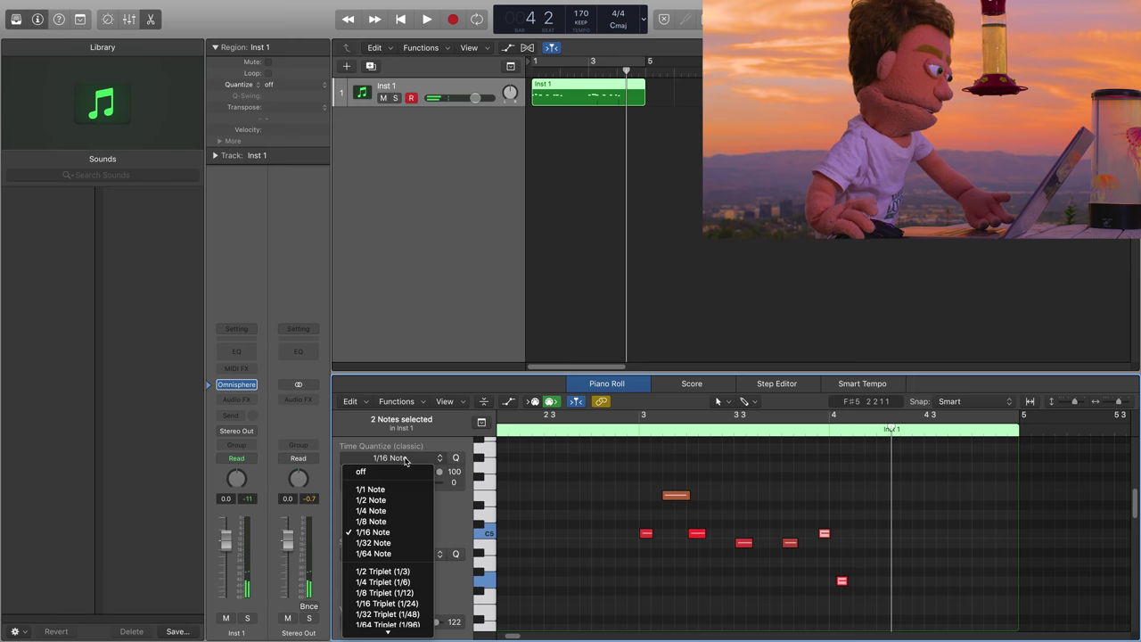
left_click(414, 591)
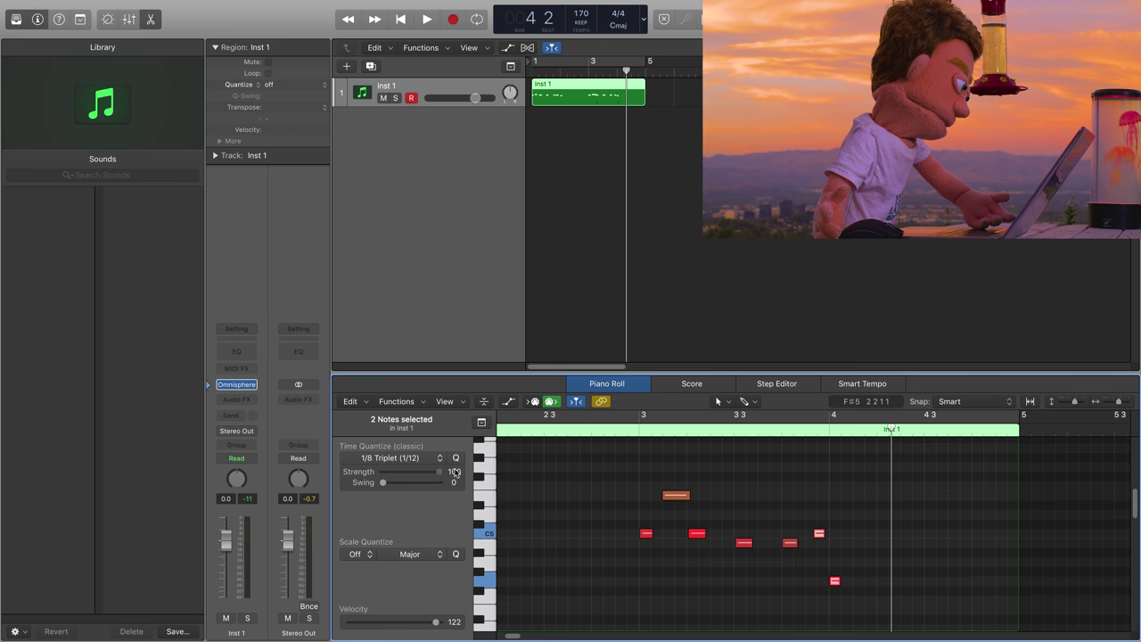
- Listen to the phrase from bar 3, and turn on cycle mode to loop the whole four-bar region
double_click(641, 431)
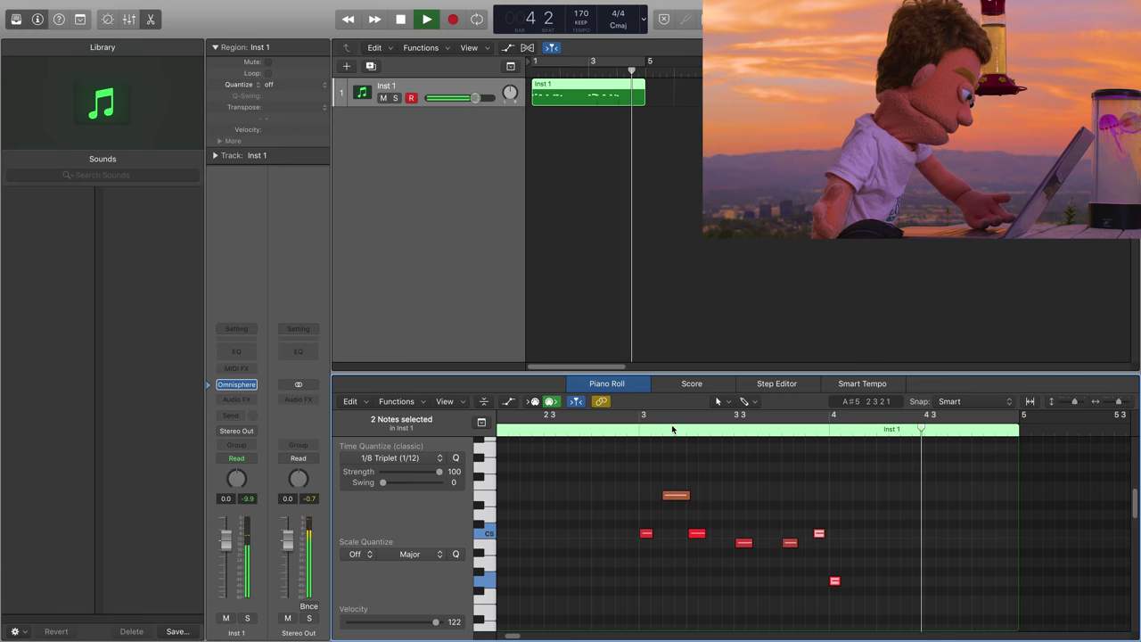
key("space")
left_click(620, 59)
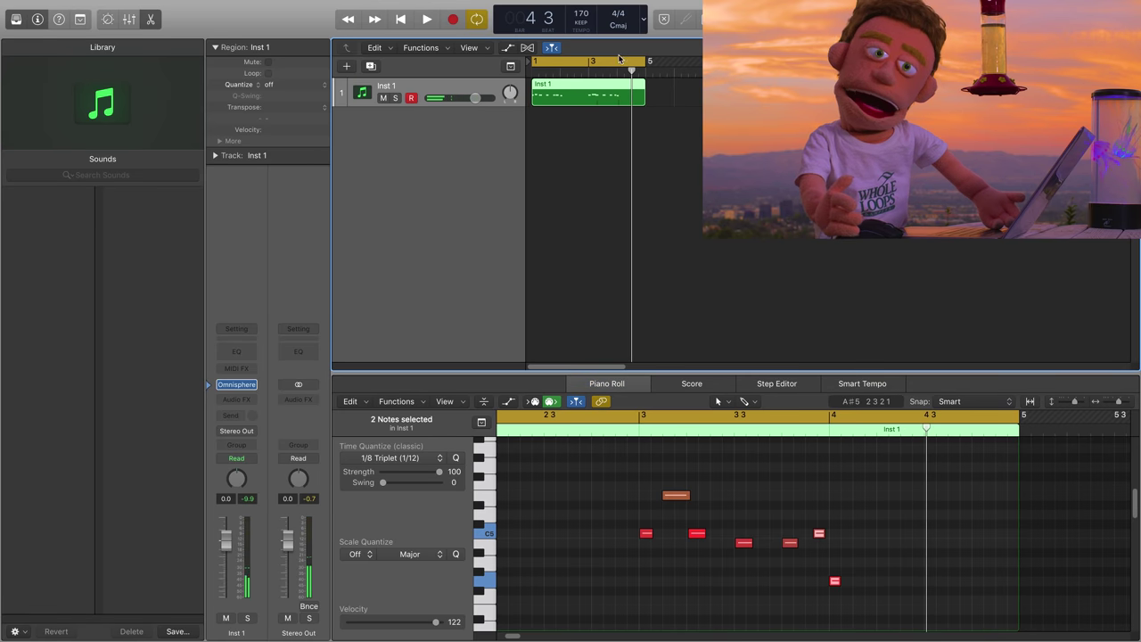
key("space")
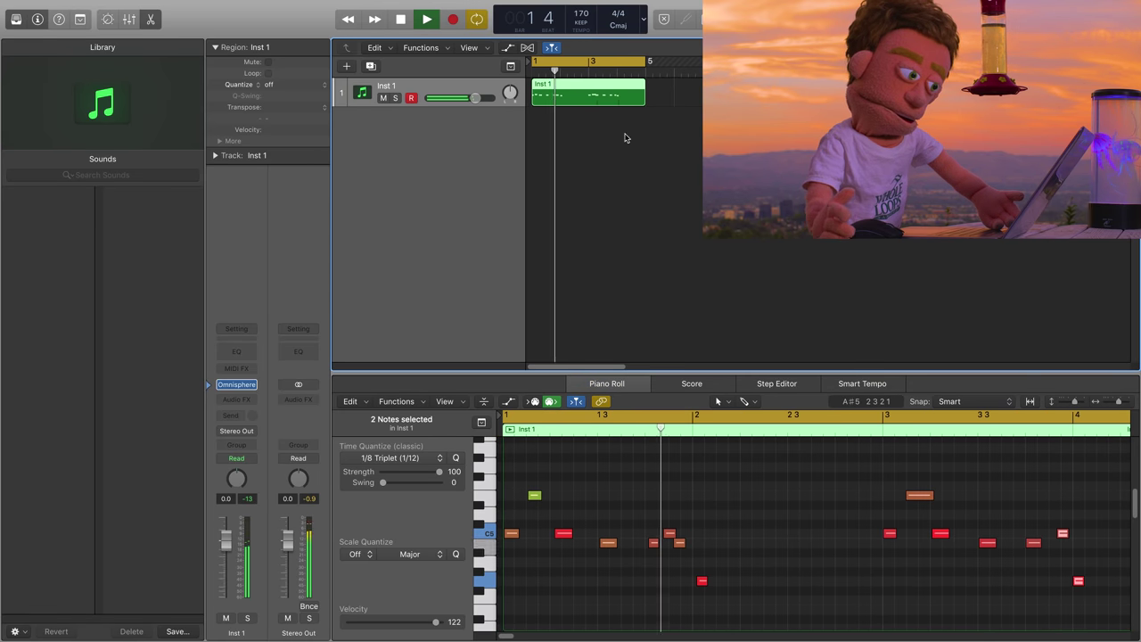
- Shift the six notes from the second C5 in bar 1 through the G4 at bar 2 slightly earlier and play the loop
left_click_drag(645, 524, 713, 594)
left_click_drag(597, 515, 564, 541)
left_click(561, 532, "shift")
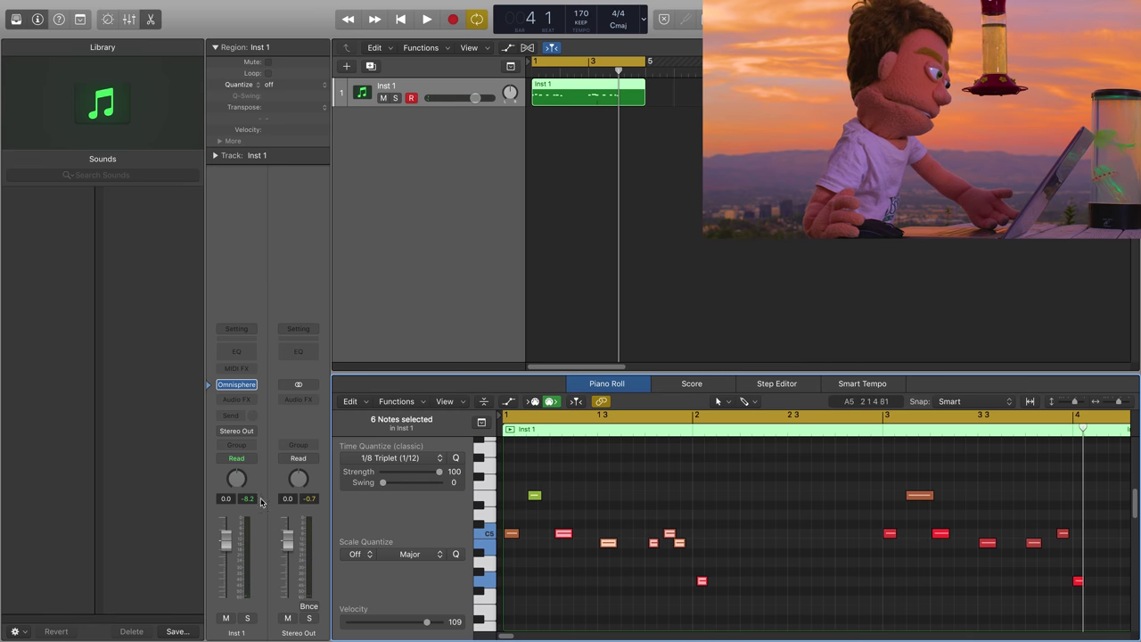
left_click(539, 415)
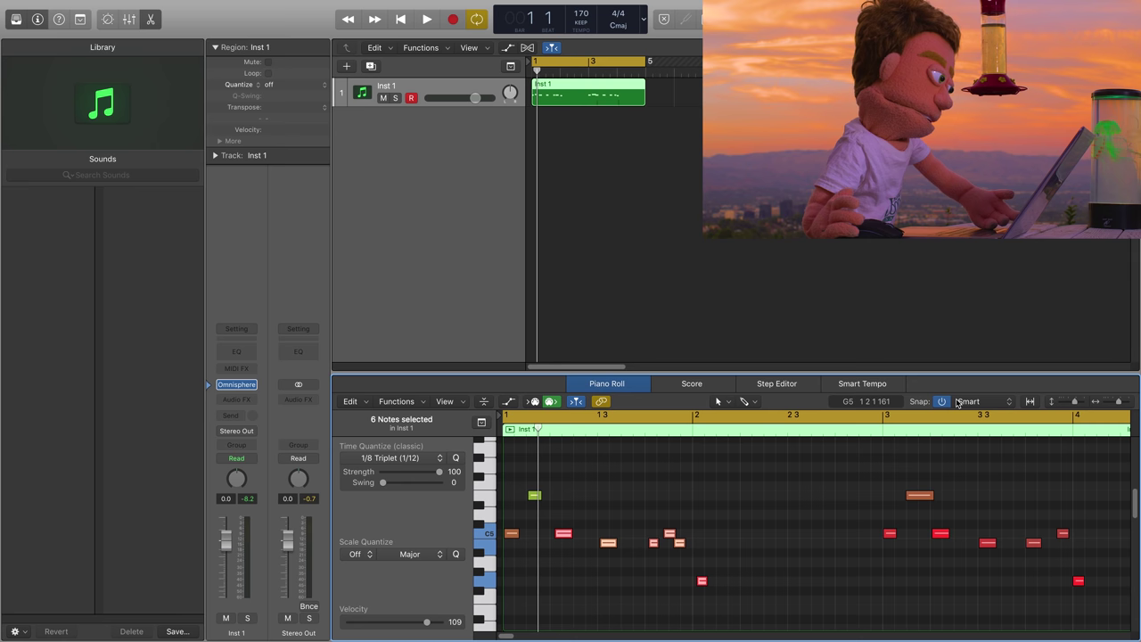
left_click(1122, 404)
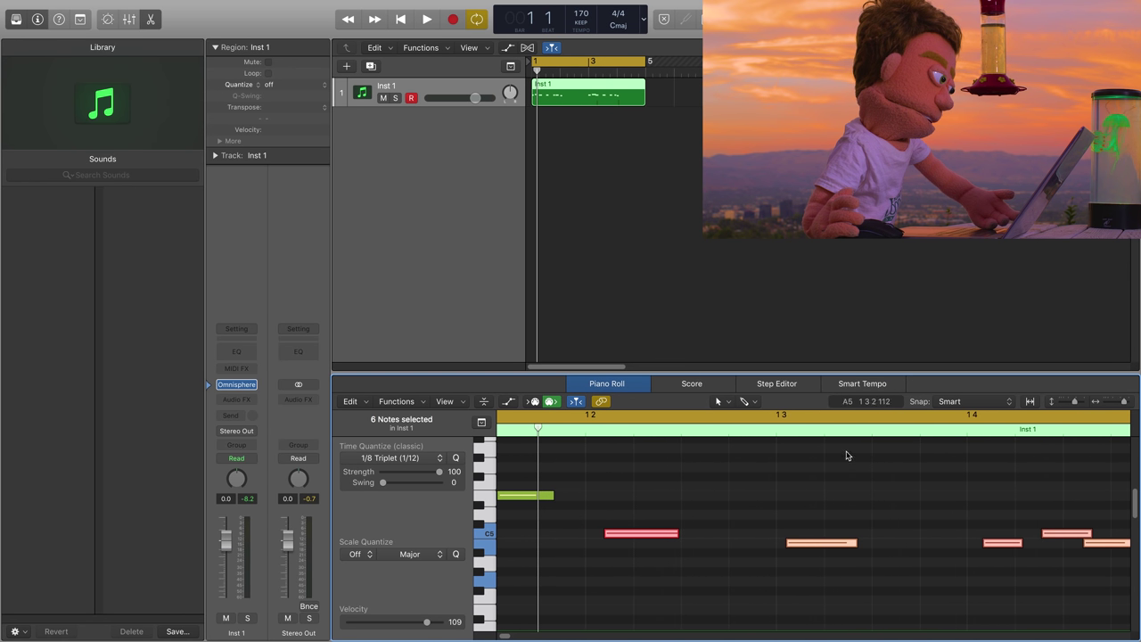
left_click_drag(636, 533, 622, 540)
key("space")
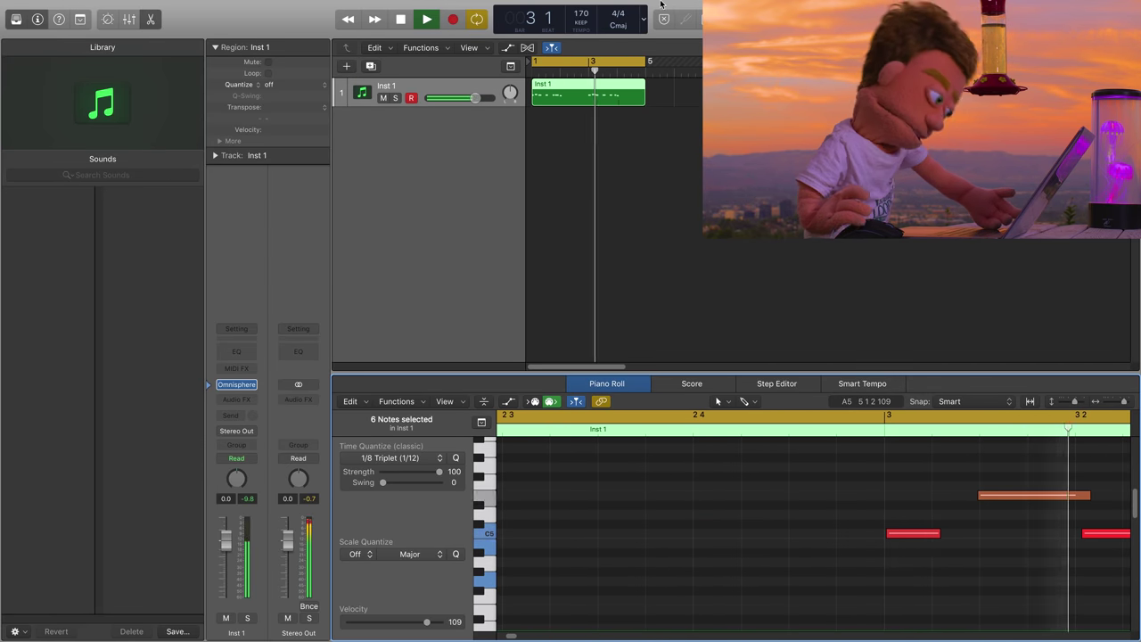
key("space")
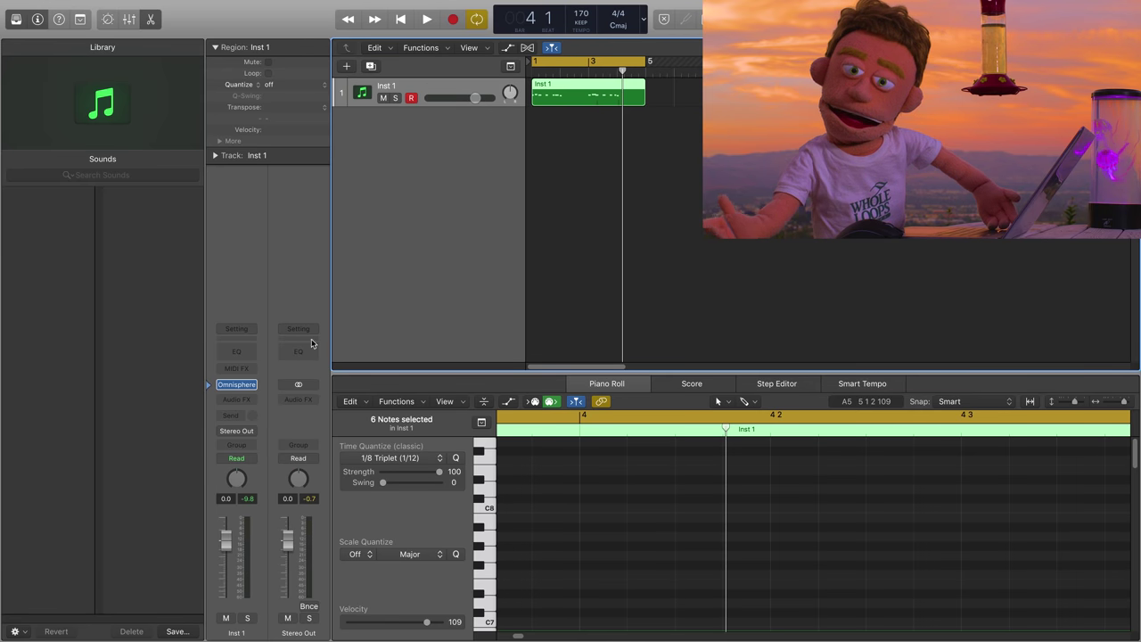
- Insert the Cableguys HalfTime plug-in in stereo as an audio effect on the Inst 1 channel
left_click(235, 385)
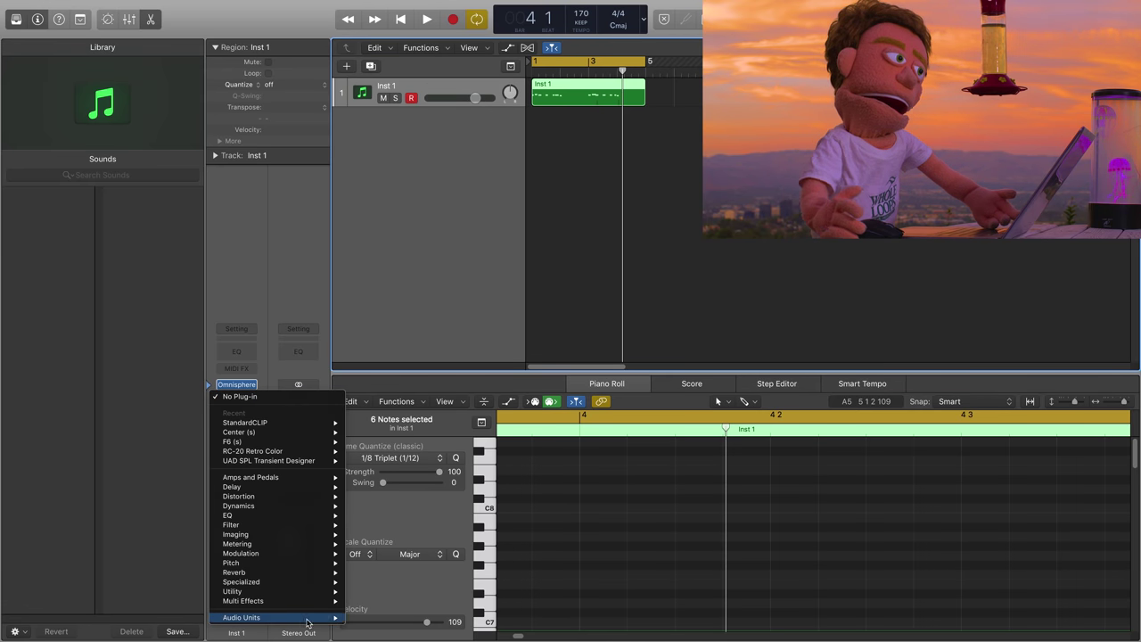
mouse_move(285, 617)
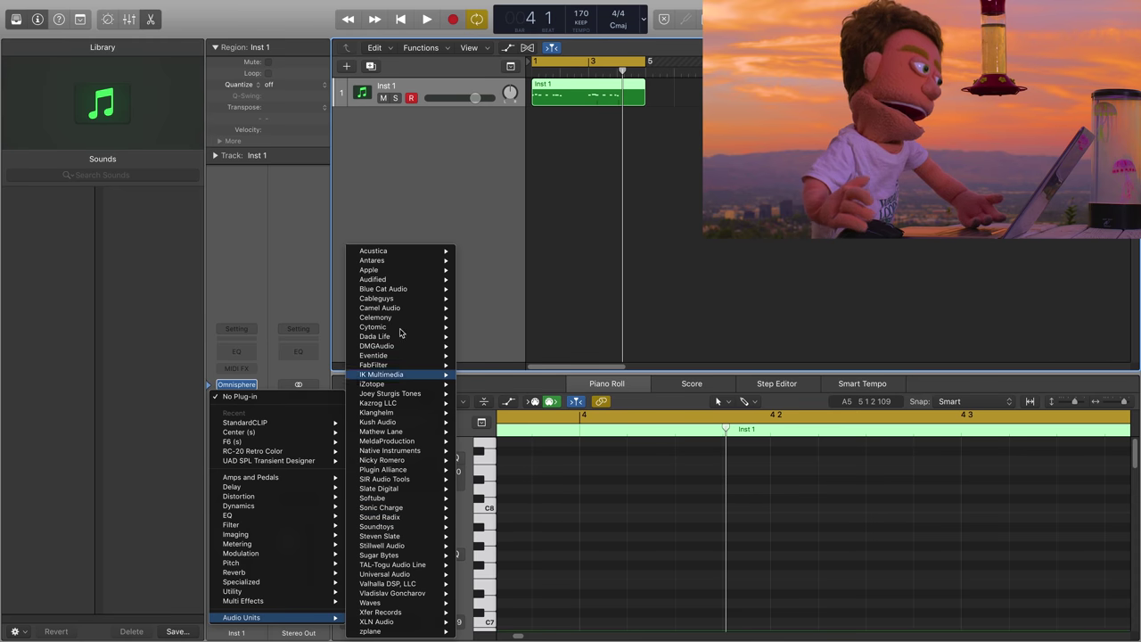
mouse_move(392, 299)
mouse_move(485, 307)
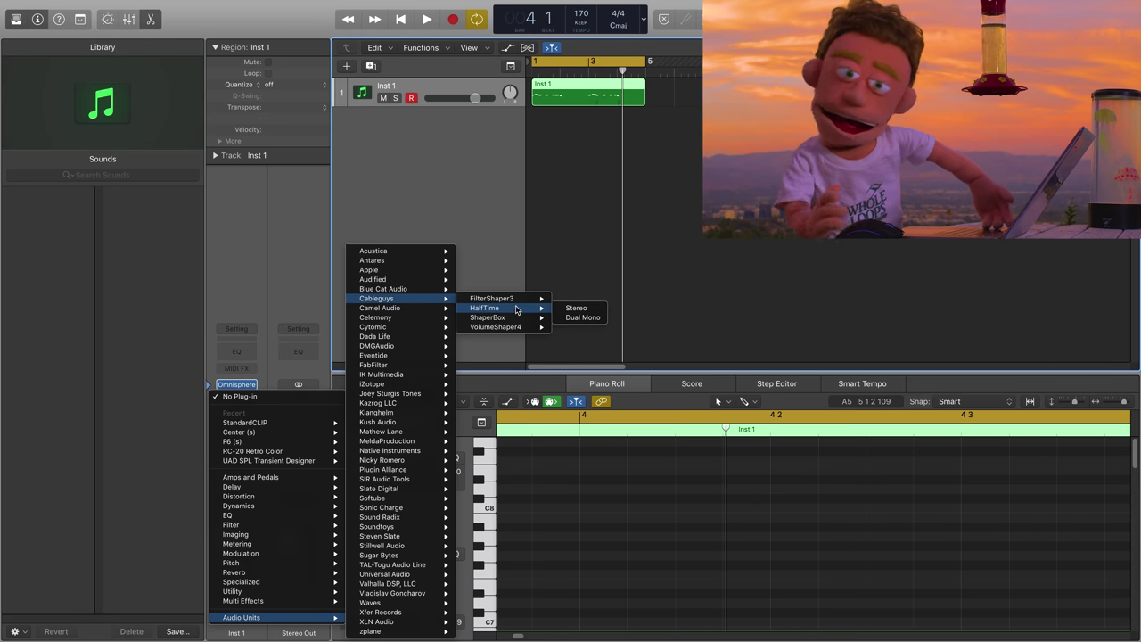
left_click(595, 308)
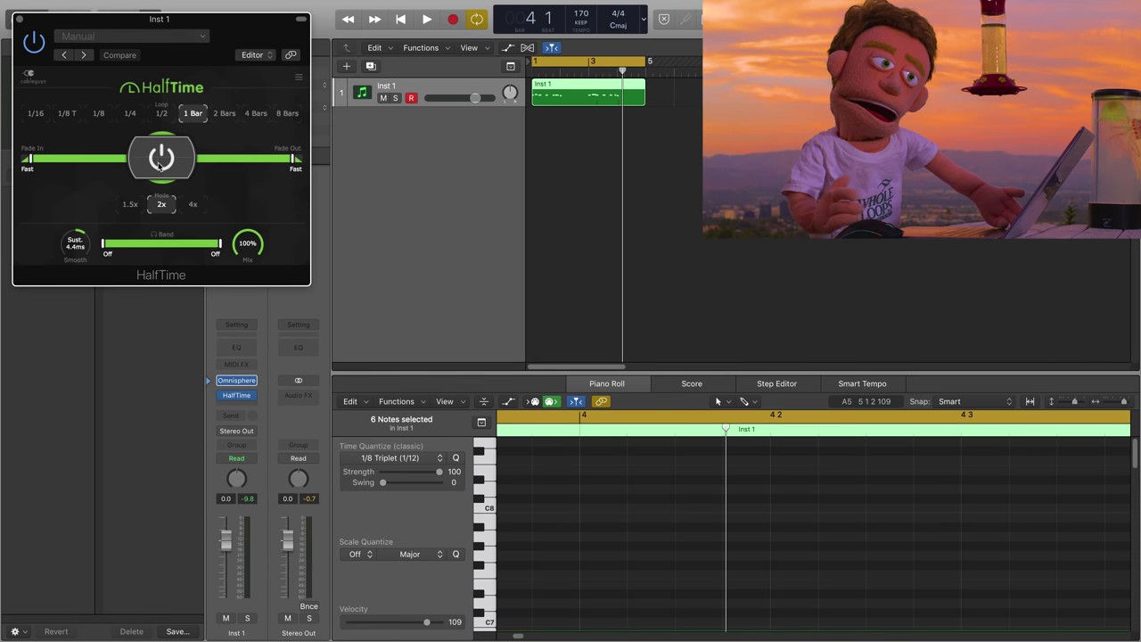
- Set the lower limit of HalfTime's band to 695 Hz while the loop plays, and close the plug-in window
key("space")
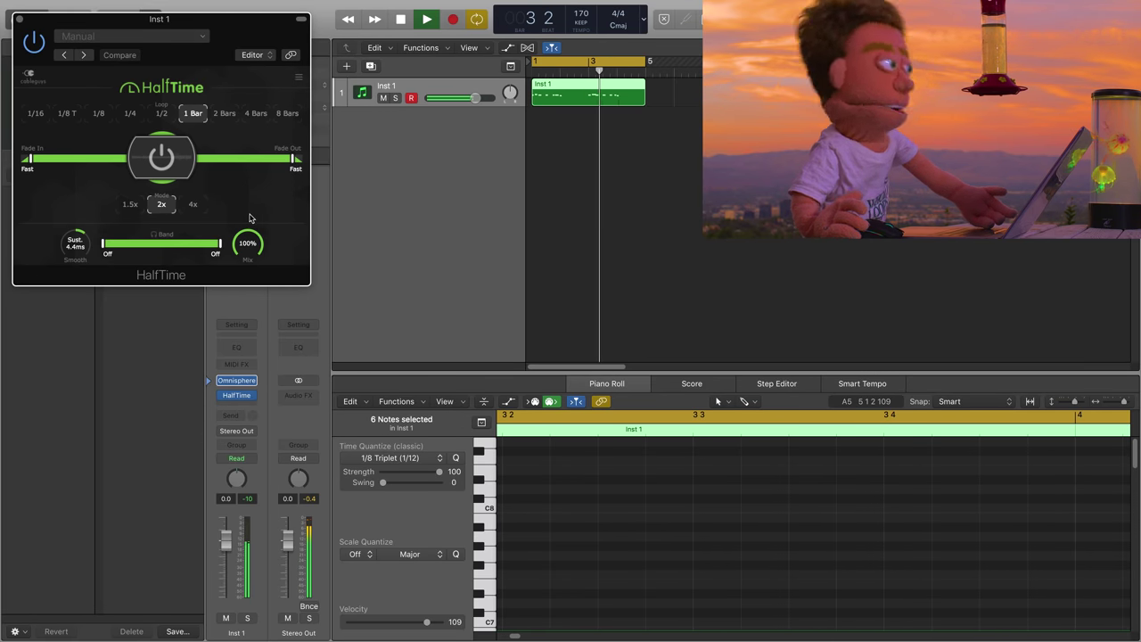
left_click_drag(107, 252, 162, 244)
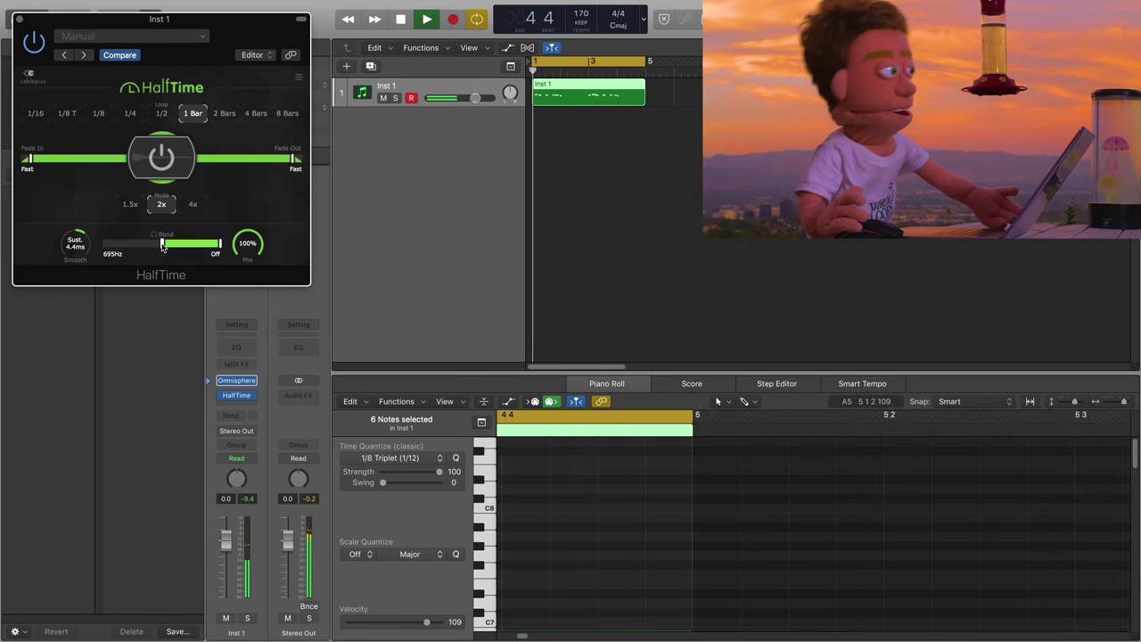
left_click(19, 18)
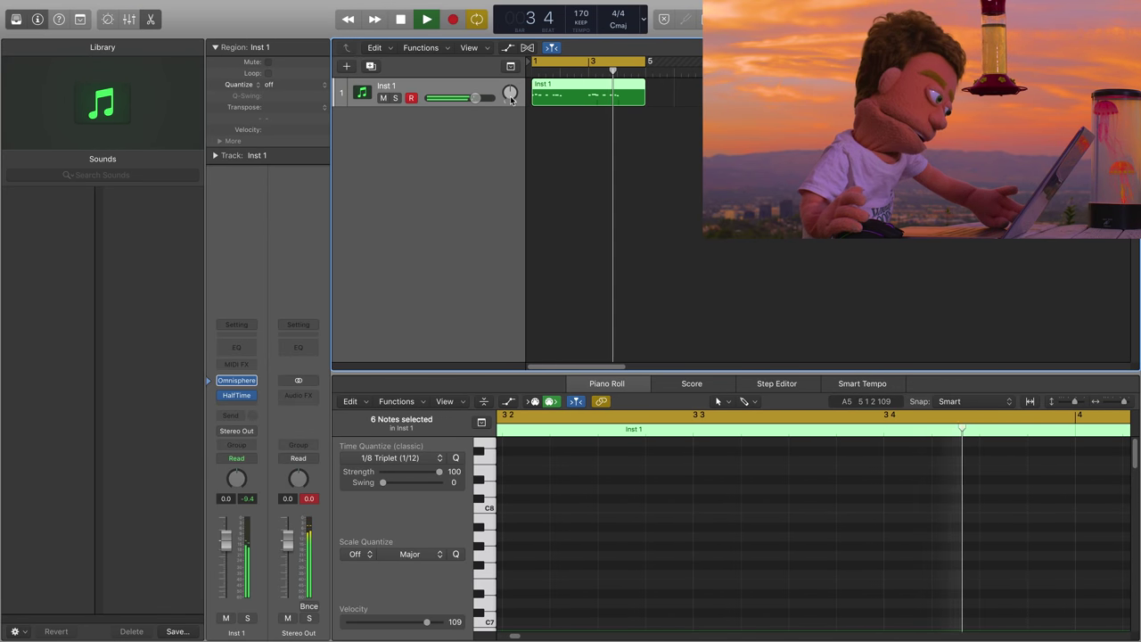
- Stop playback, rename the Inst 1 track BELL and colour its region magenta
key("space")
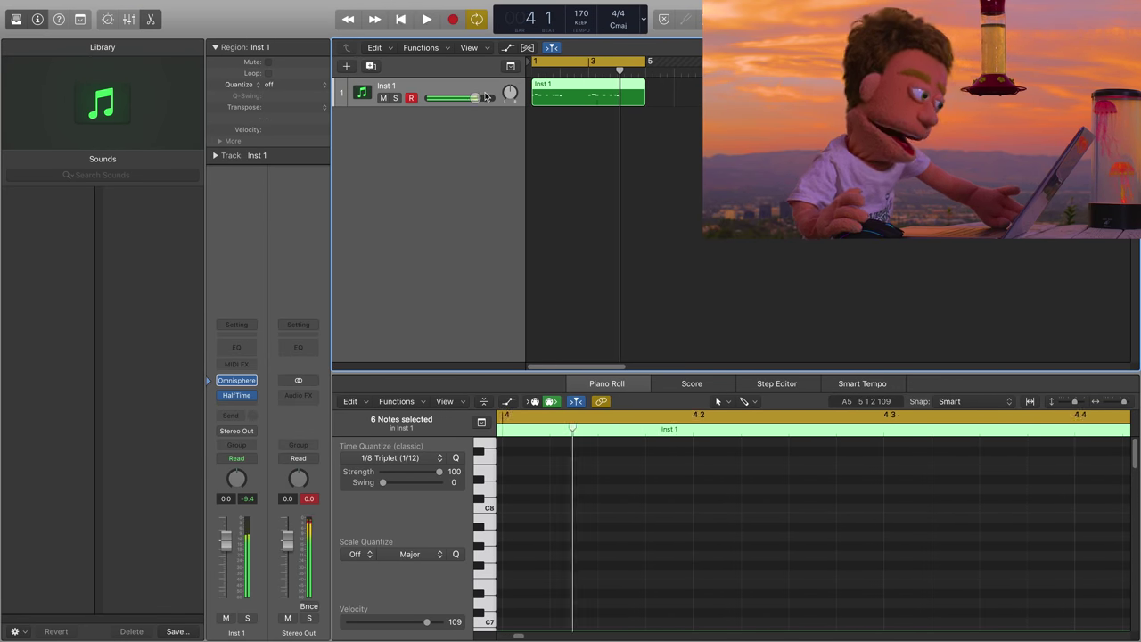
double_click(392, 86)
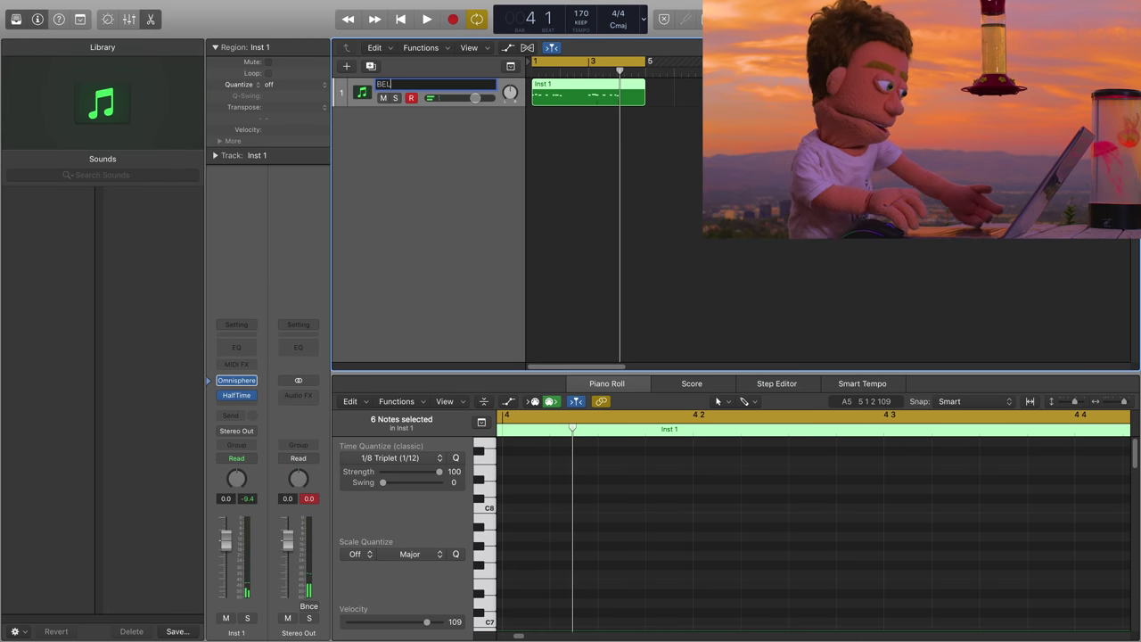
key("Return")
key("alt+c")
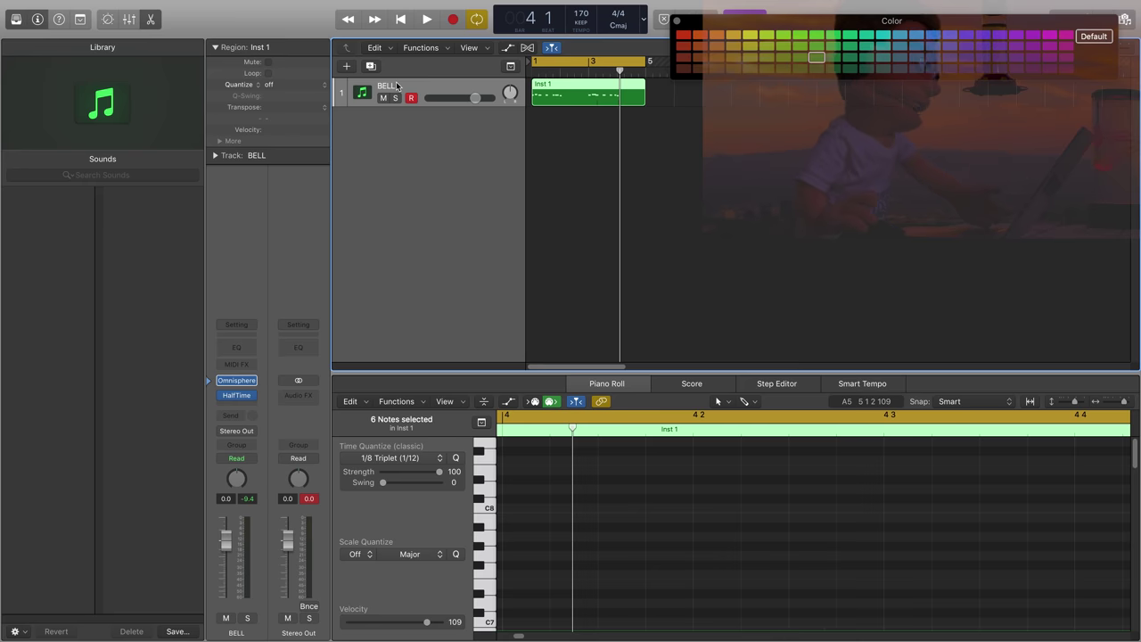
left_click(1049, 36)
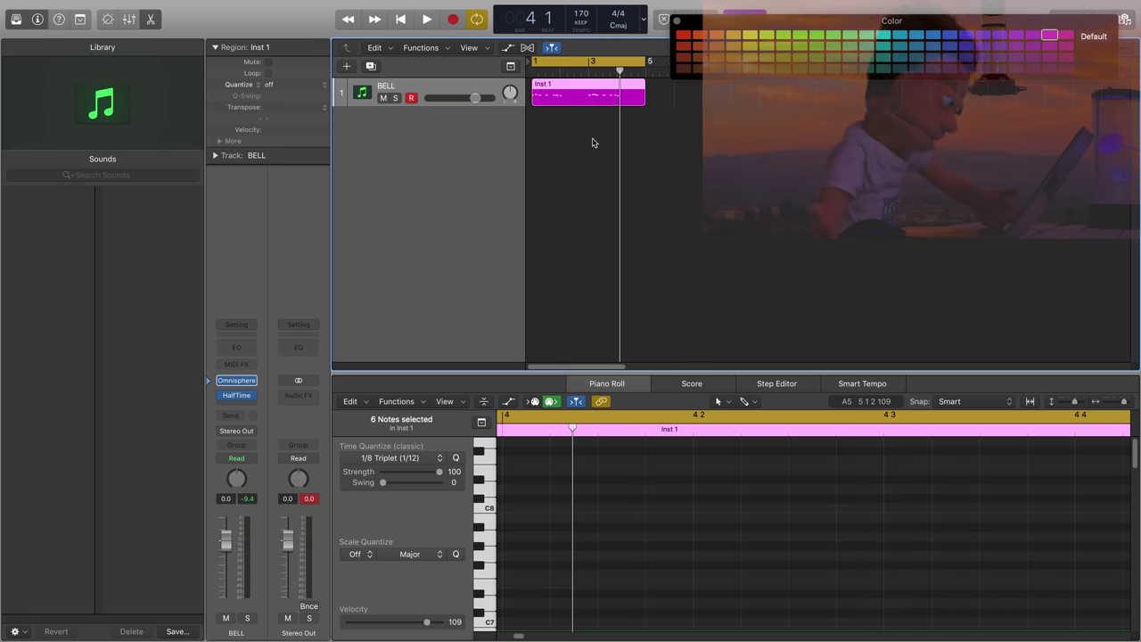
key("alt+c")
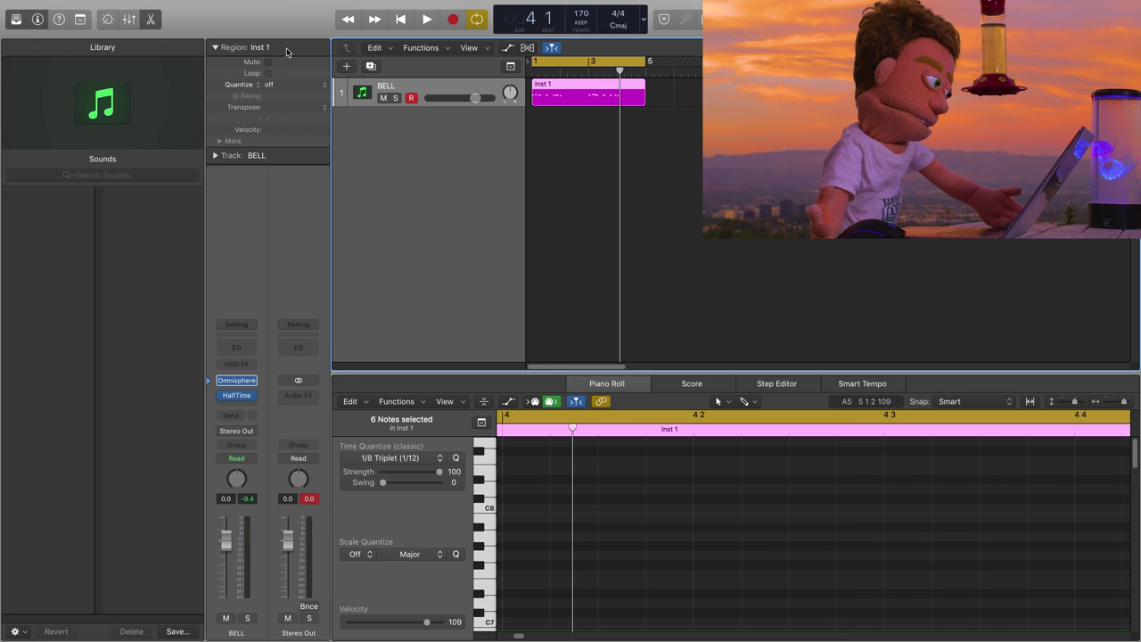
- Create five new software instrument tracks using Alchemy in stereo with output 1 + 2
left_click(152, 6)
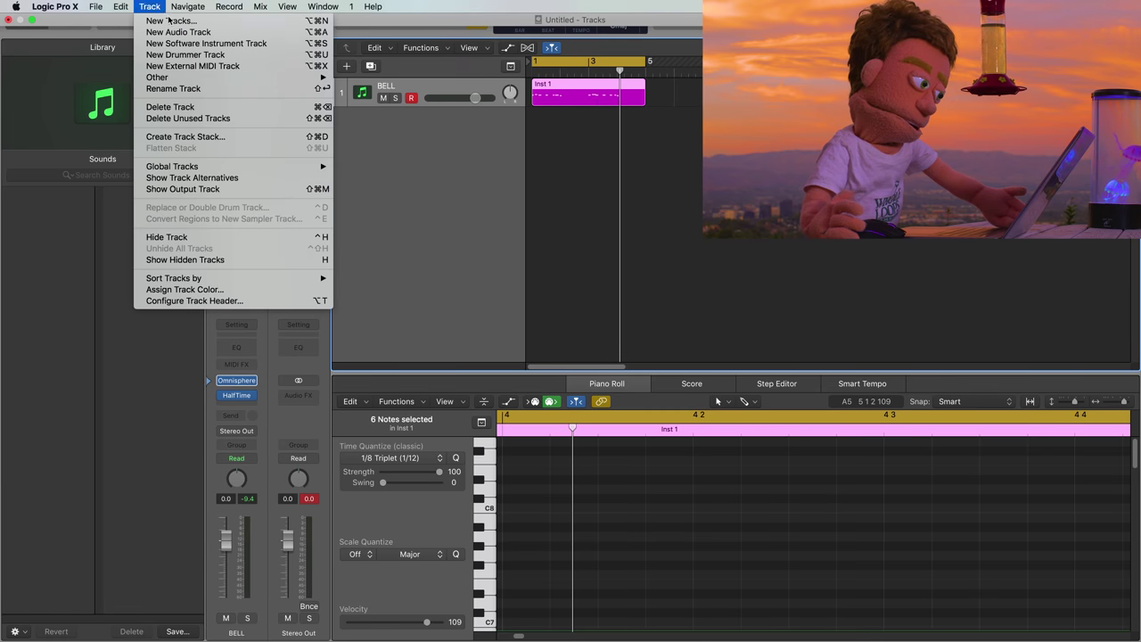
left_click(169, 20)
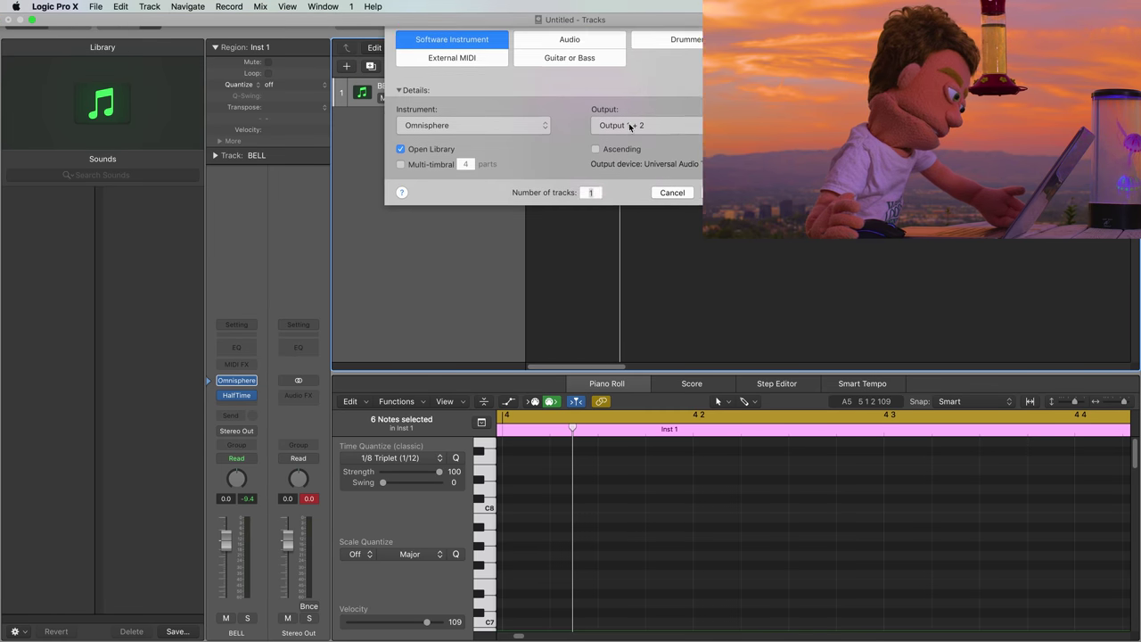
left_click(504, 116)
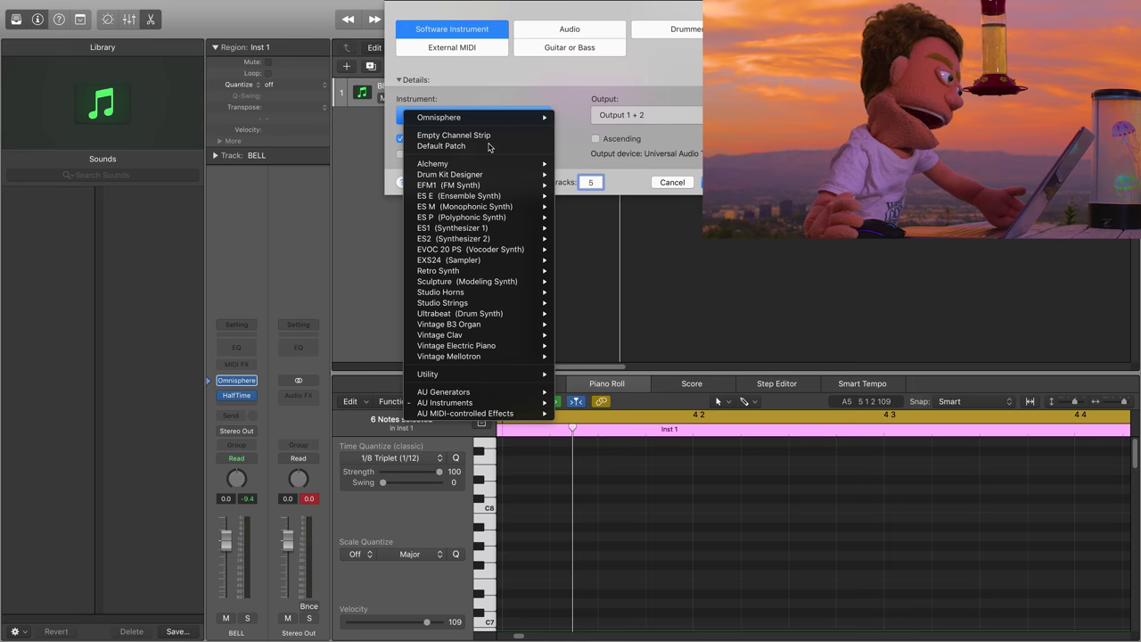
mouse_move(534, 164)
left_click(573, 165)
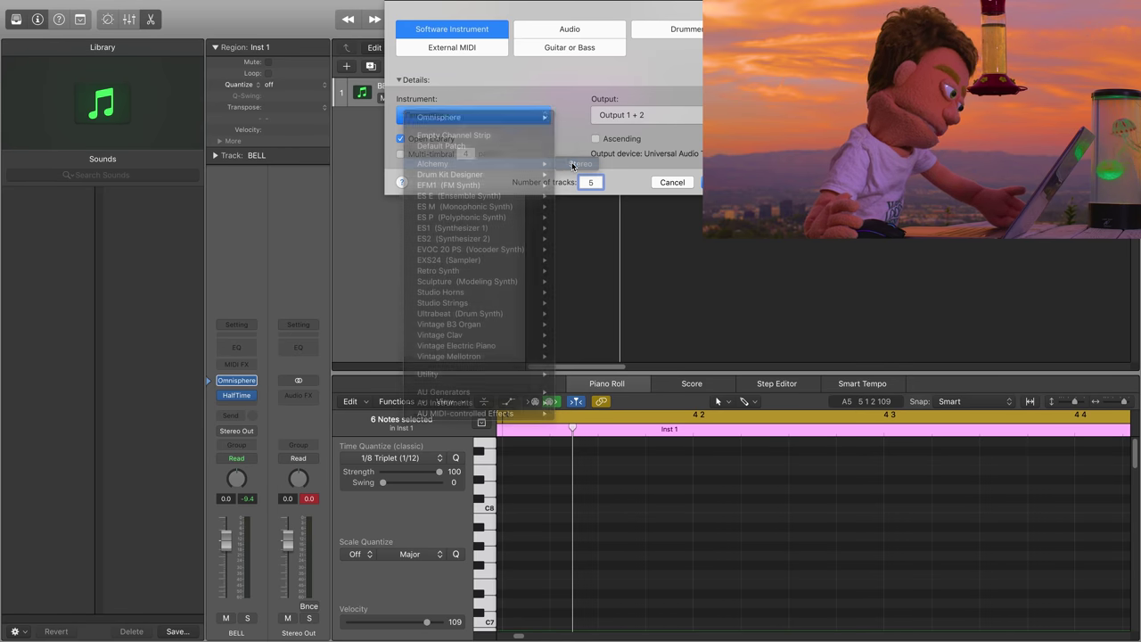
key("Return")
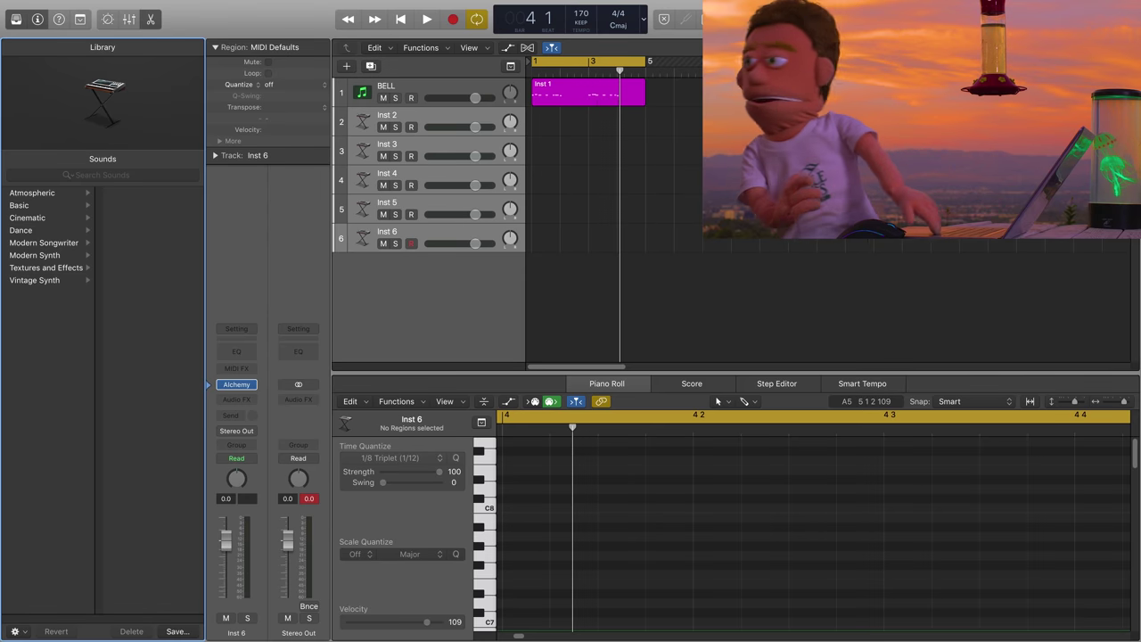
- Load the 808 01 C sample into source A of Alchemy on Inst 2 and adjust the source's volume and tuning
key("f")
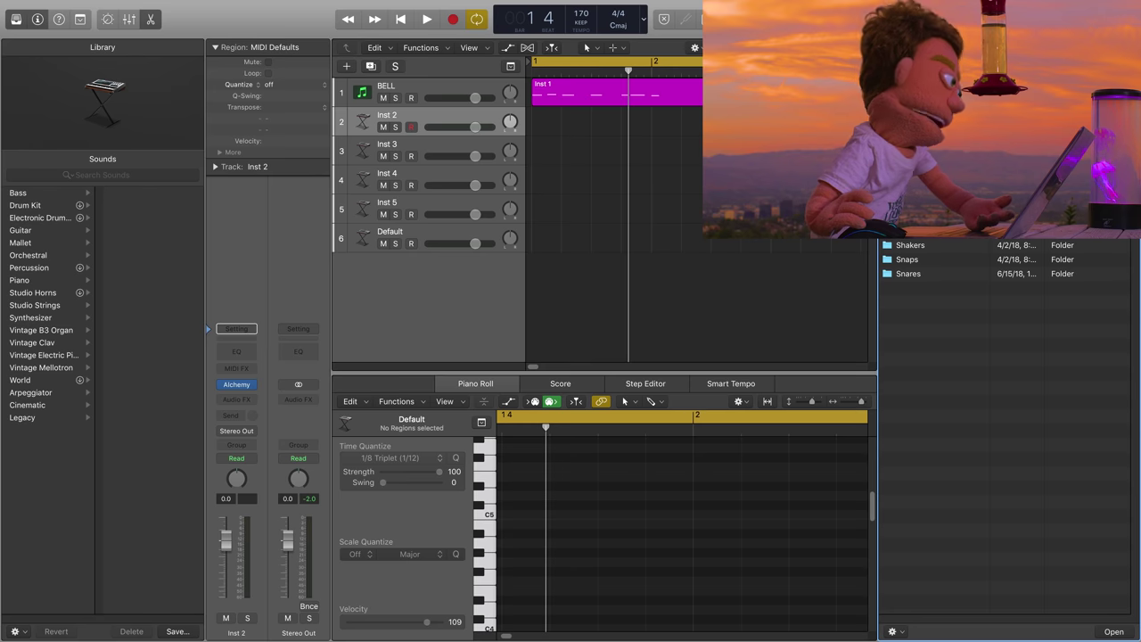
left_click_drag(237, 384, 160, 160)
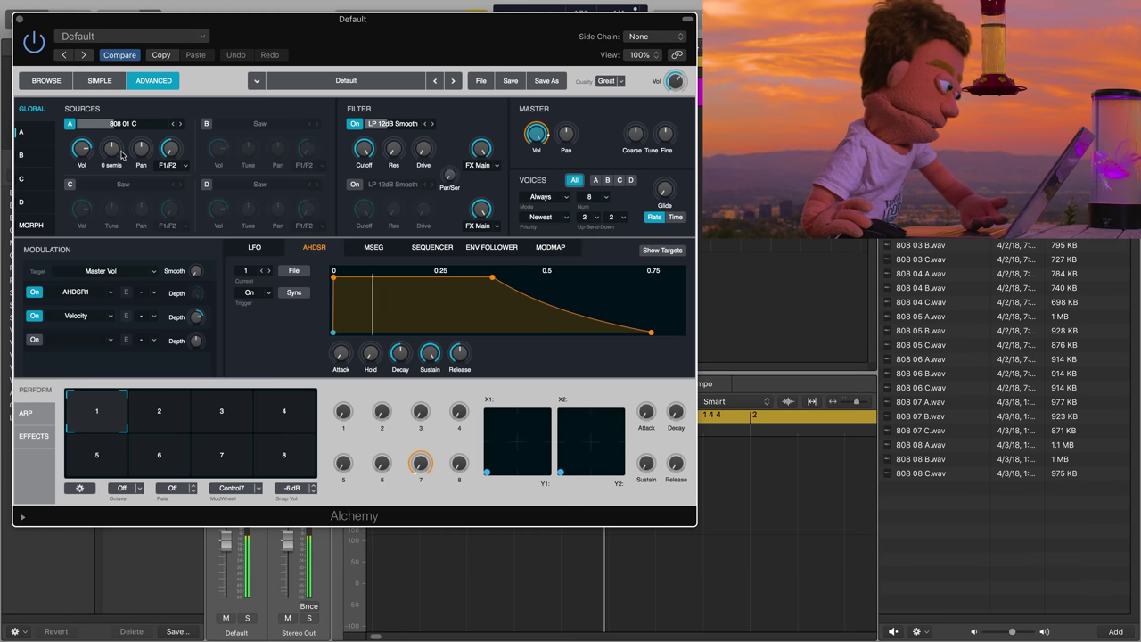
left_click_drag(122, 154, 110, 373)
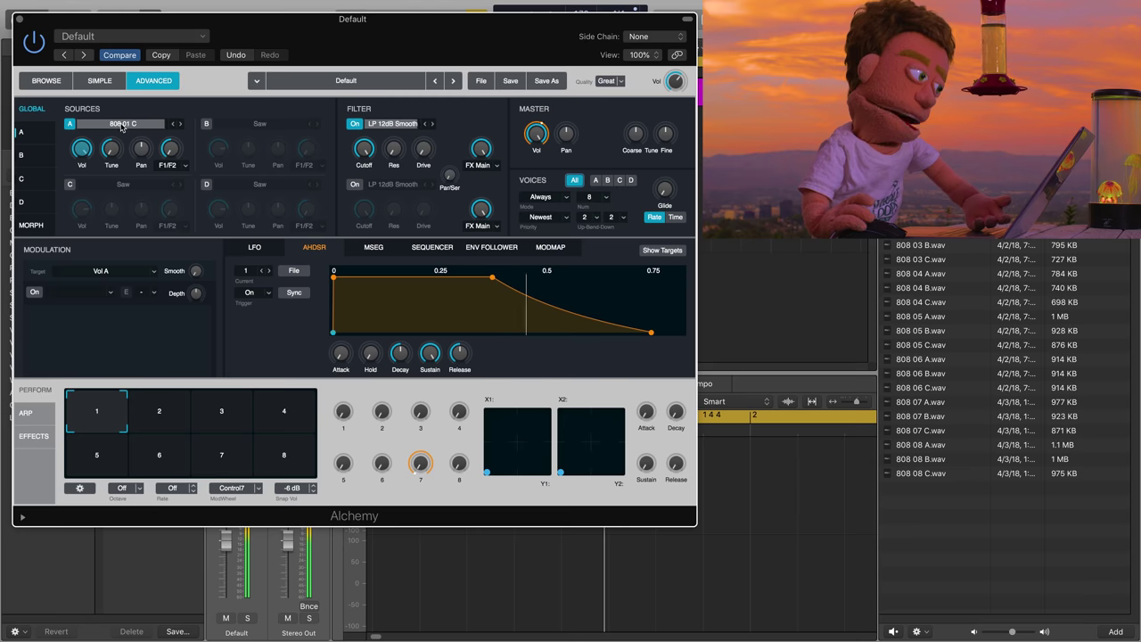
left_click_drag(104, 20, 503, 234)
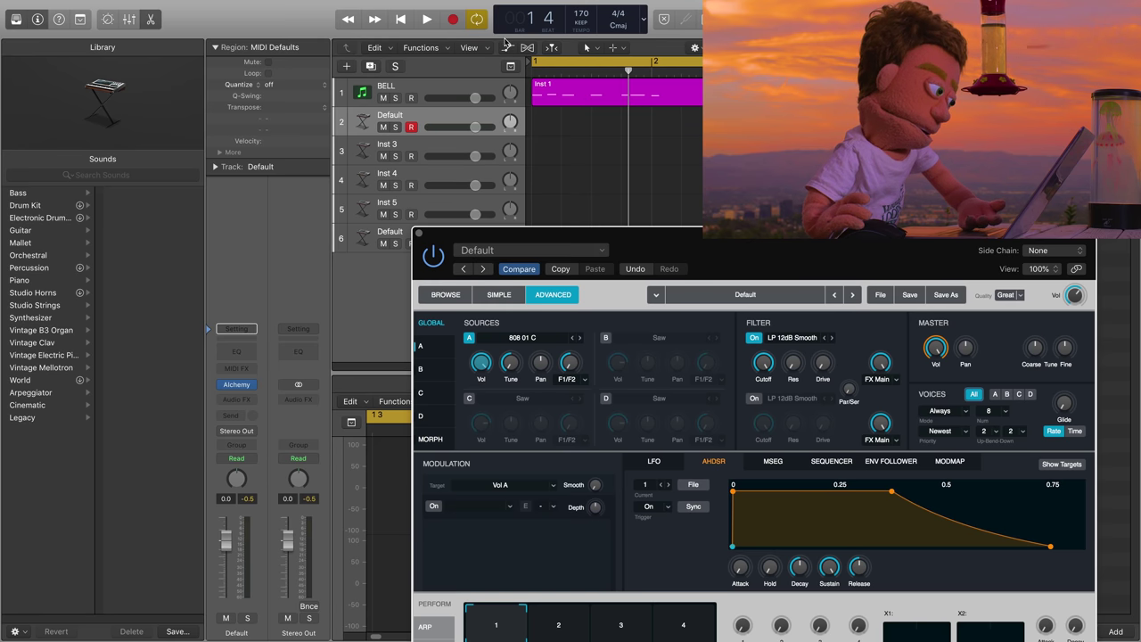
- Audition the 808 sound over the looping bell melody, rename its track 808 and close Alchemy
key("space")
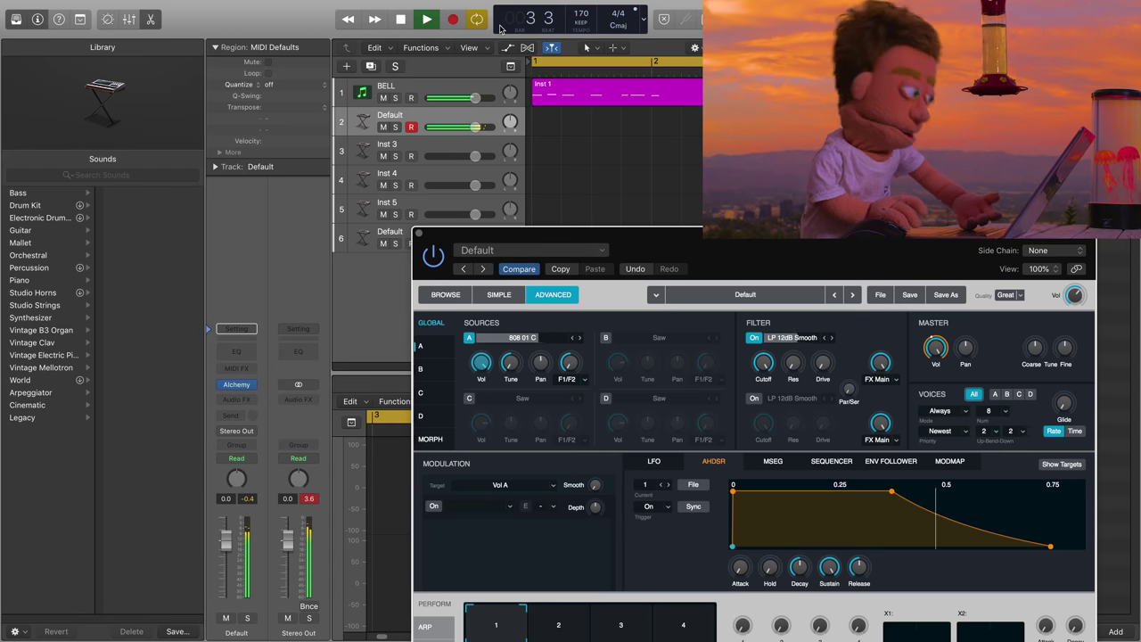
key("space")
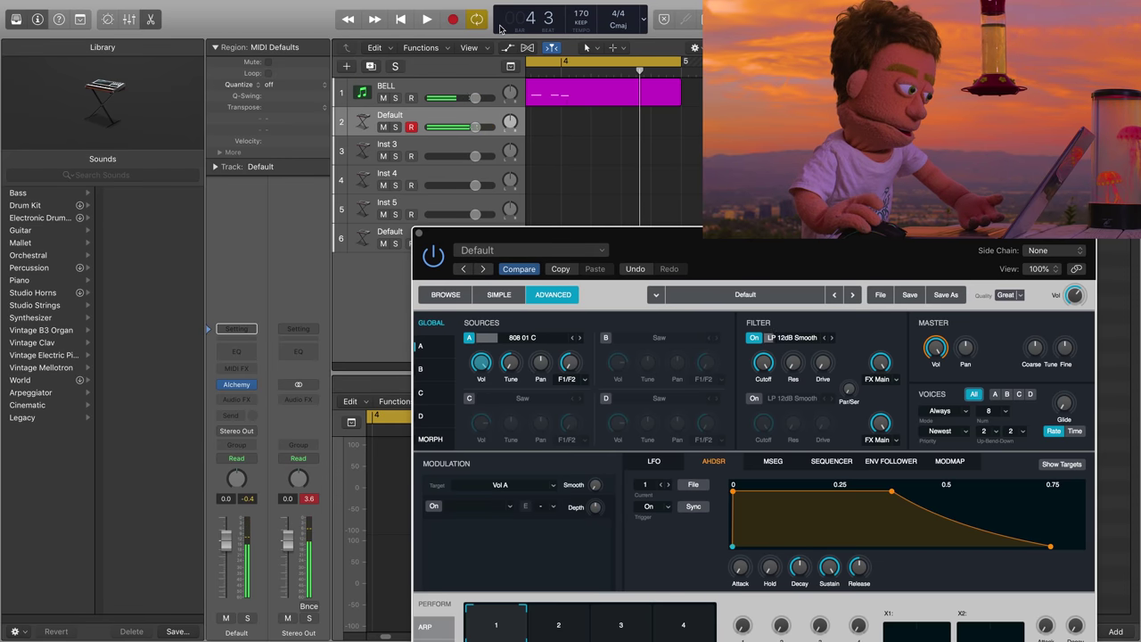
double_click(388, 116)
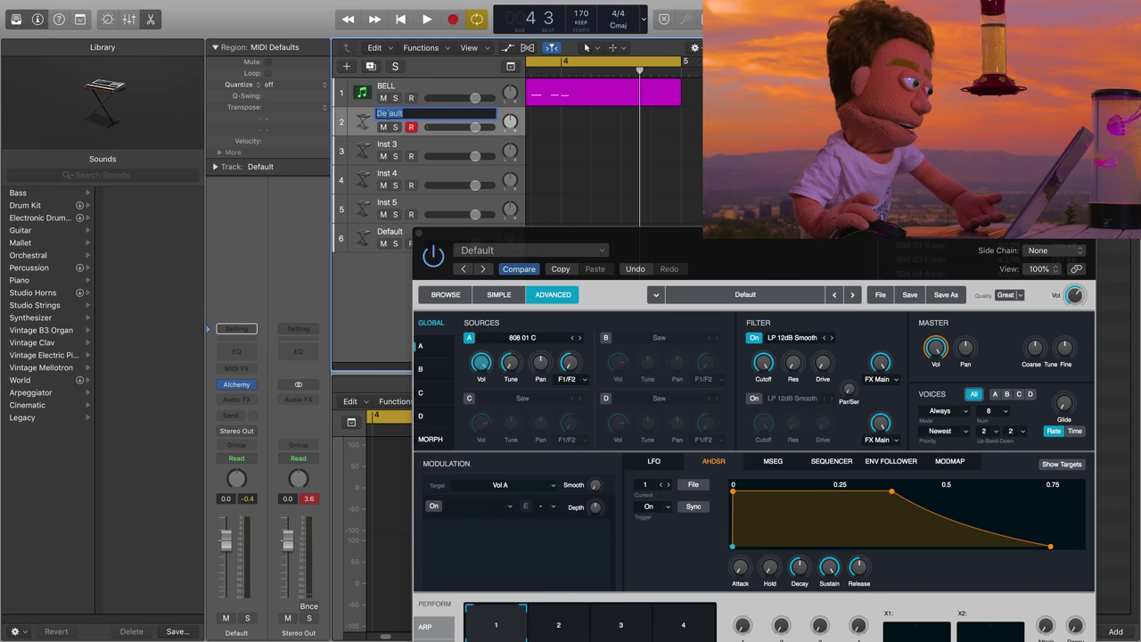
key("Return")
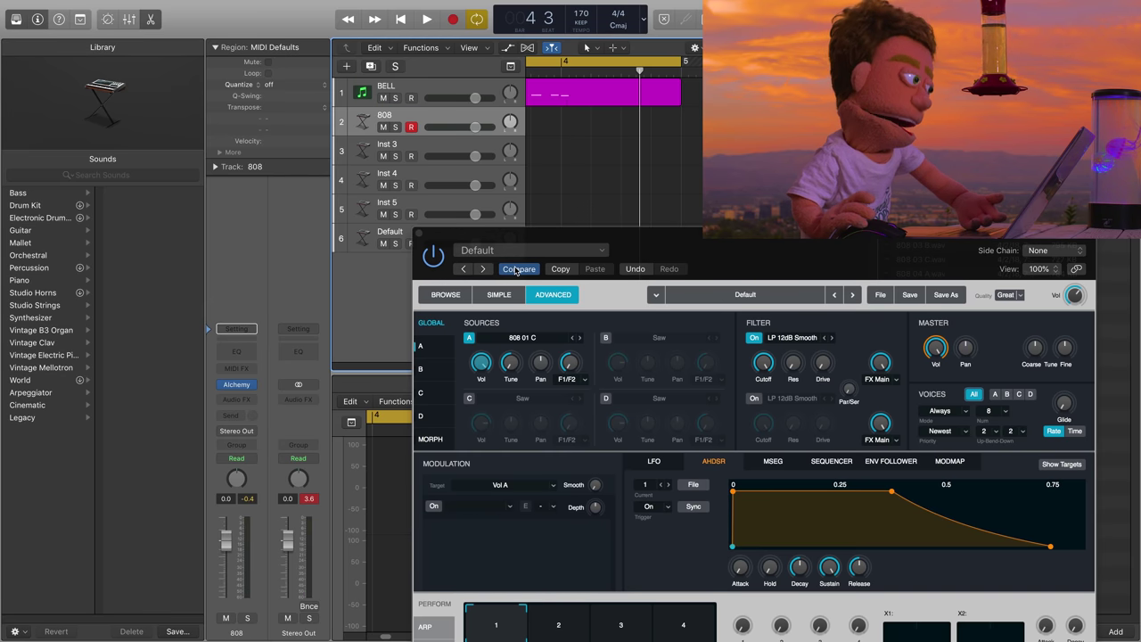
left_click(420, 235)
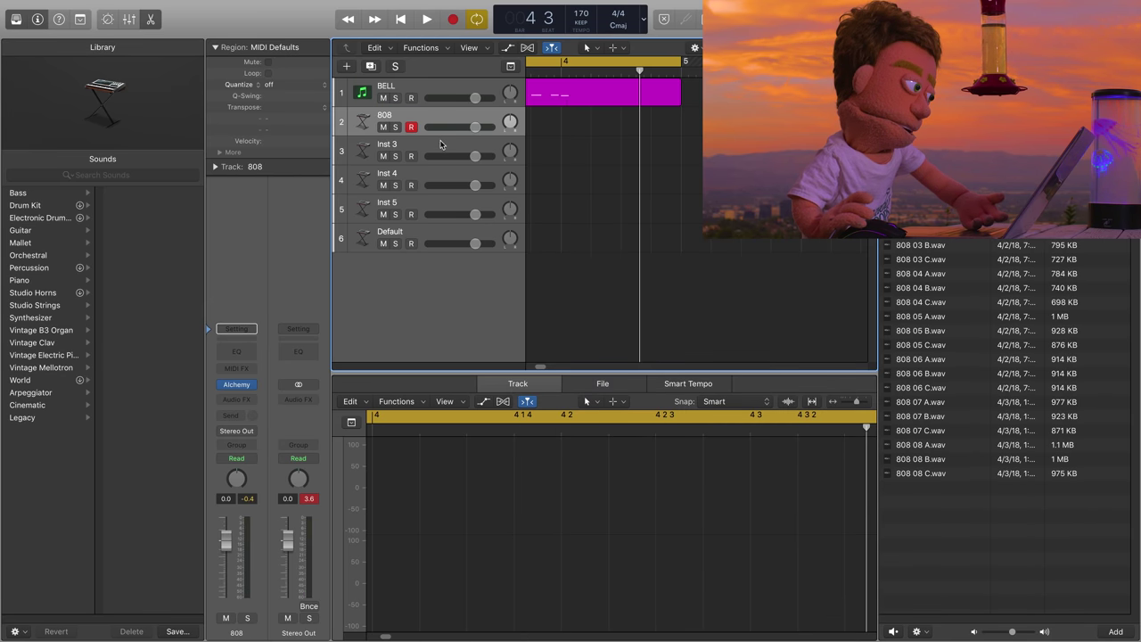
- Load the KICK URBAN 03.wav sample into Alchemy on the Inst 3 track and close the plug-in window
left_click(425, 154)
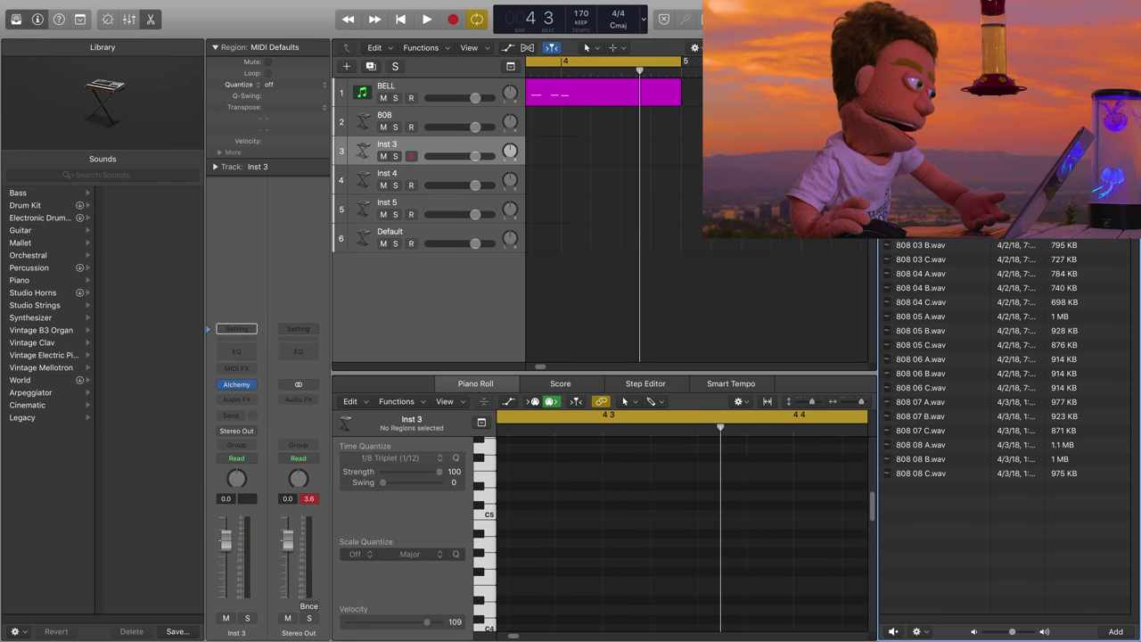
key("super+Up")
key("super+Down")
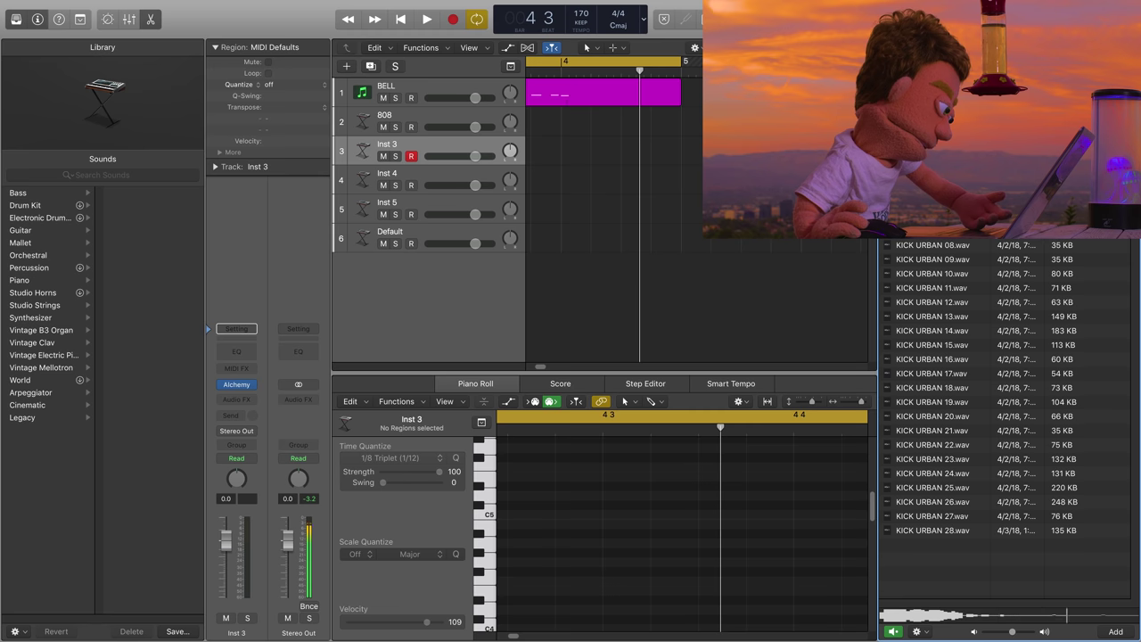
left_click(236, 388)
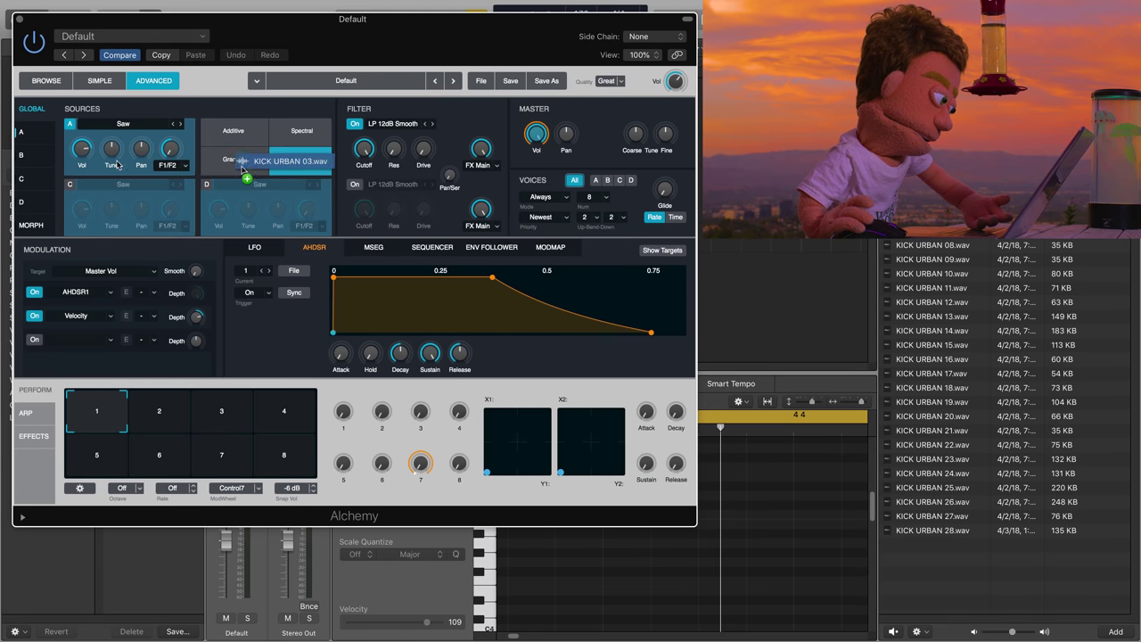
key("super+w")
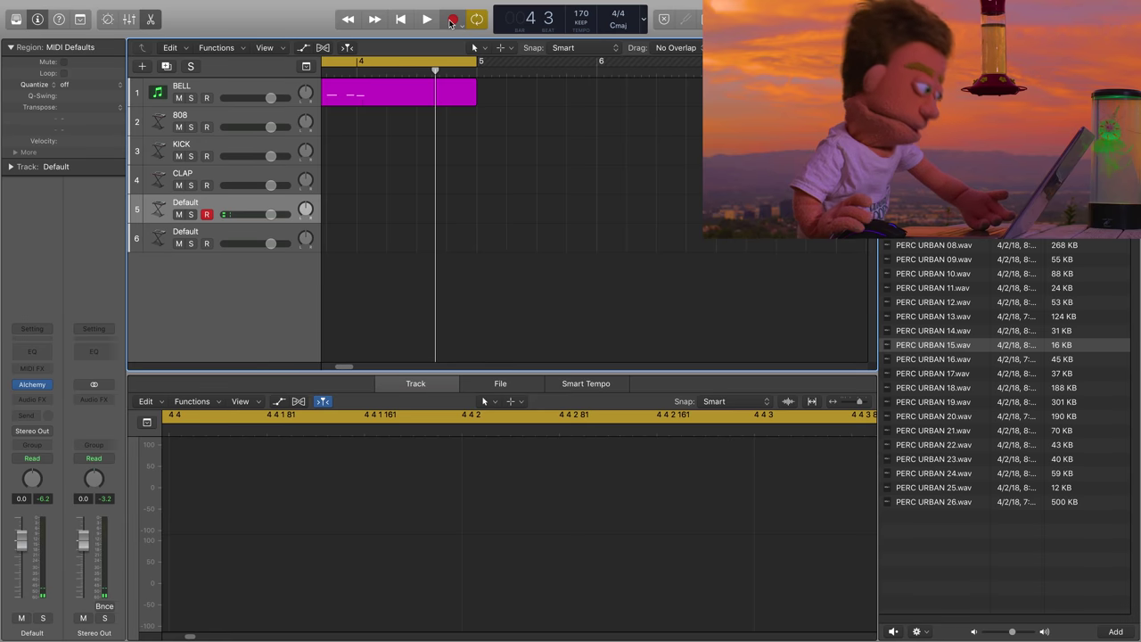
- Record a percussion pattern on track 5 over the bell loop and extend its region to the start of bar 5
left_click(452, 20)
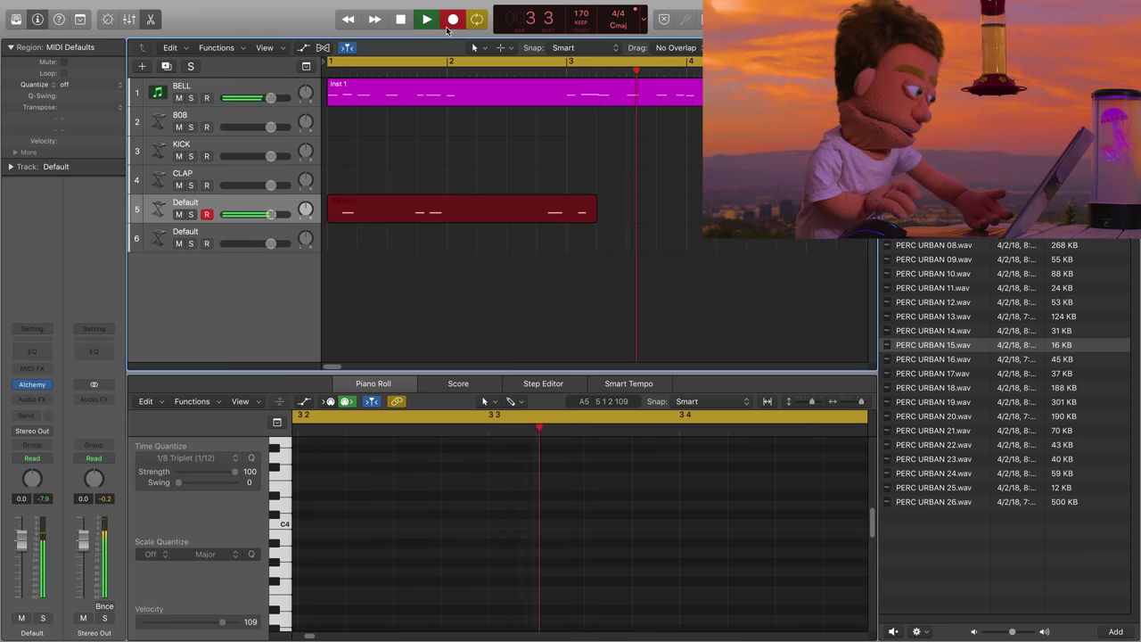
key("space")
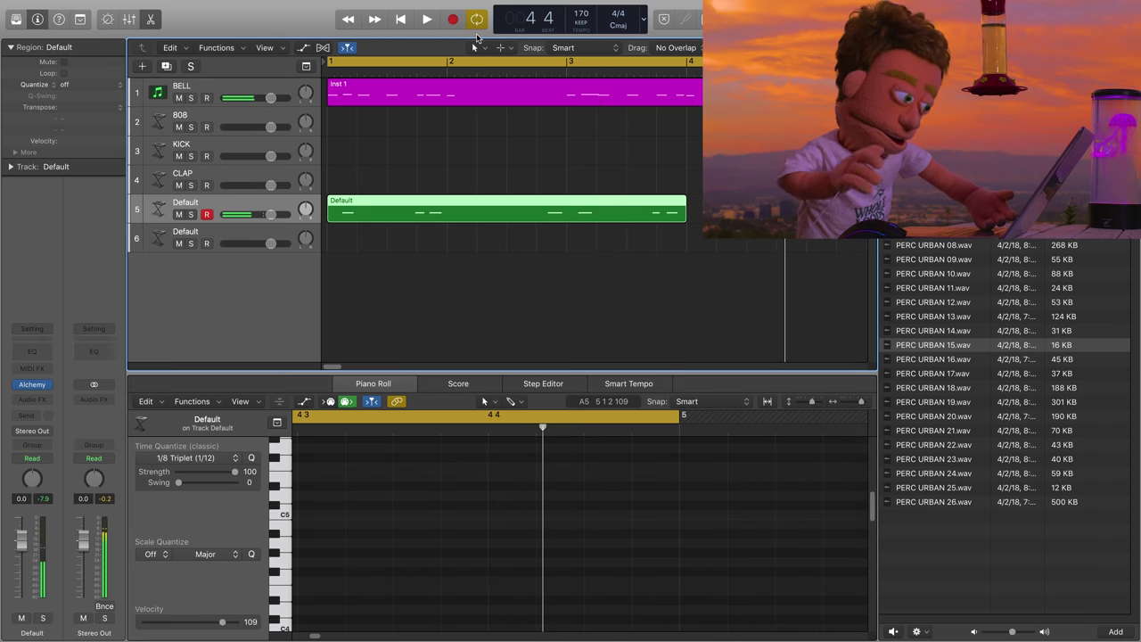
left_click_drag(685, 212, 805, 214)
left_click(812, 215)
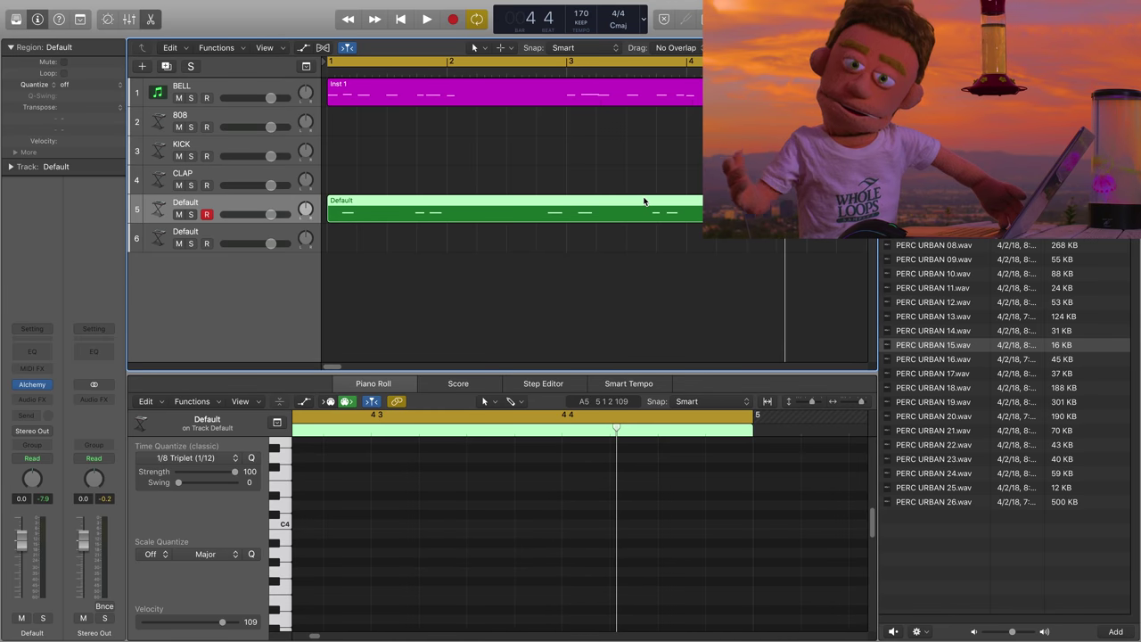
- Examine the recorded notes of track 5's percussion region in the Piano Roll from bar 1
key("e")
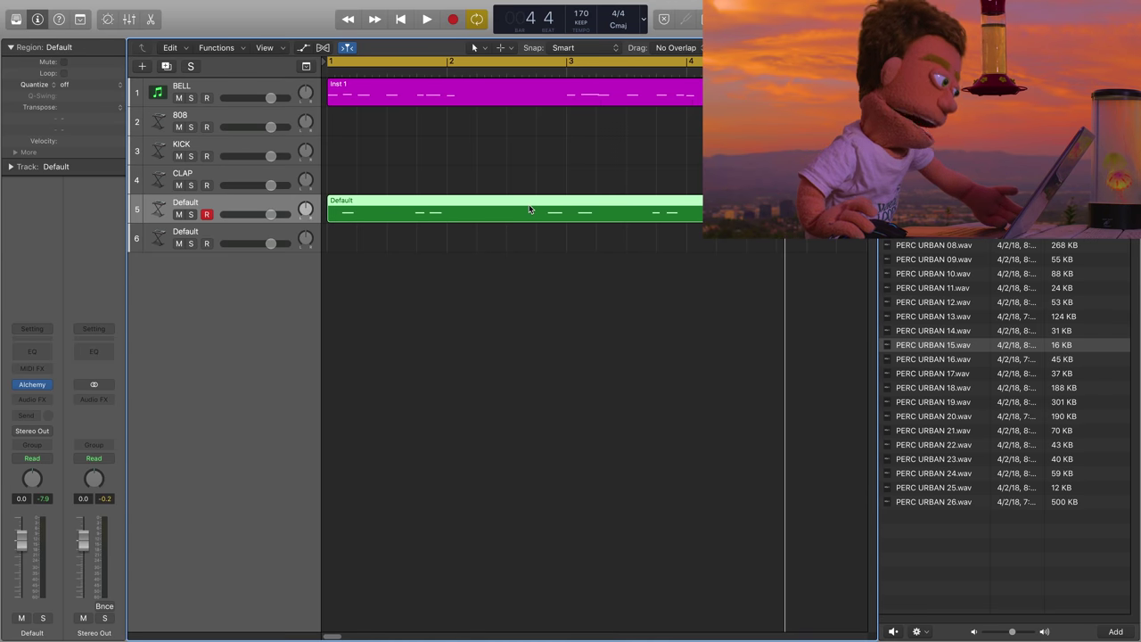
key("e")
scroll(473, 464, "up", 5)
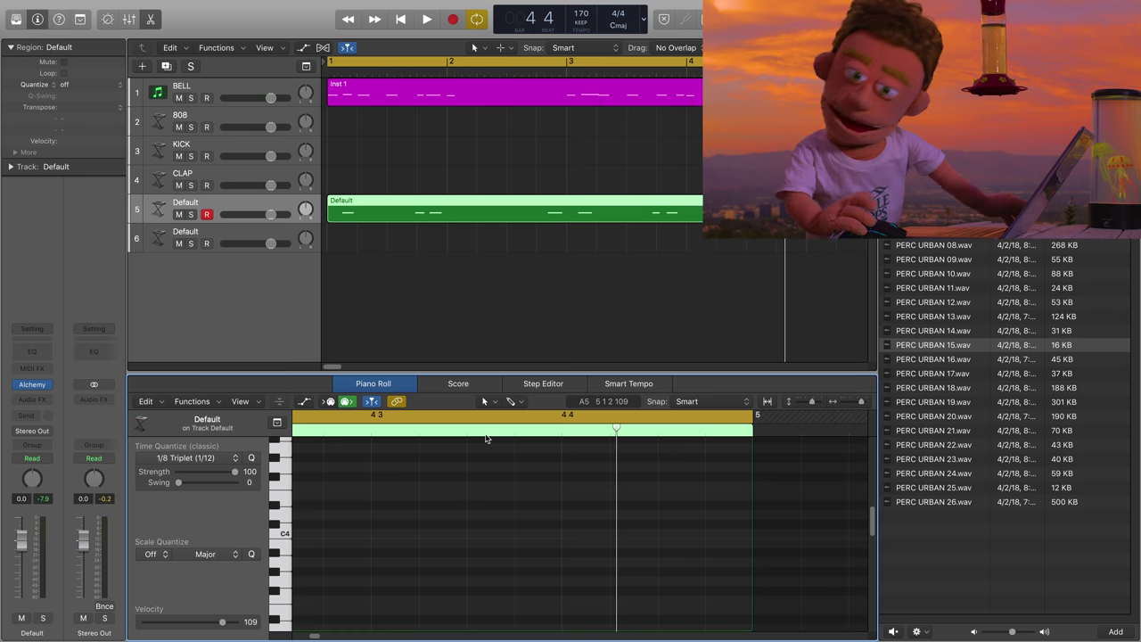
scroll(477, 530, "down", 15)
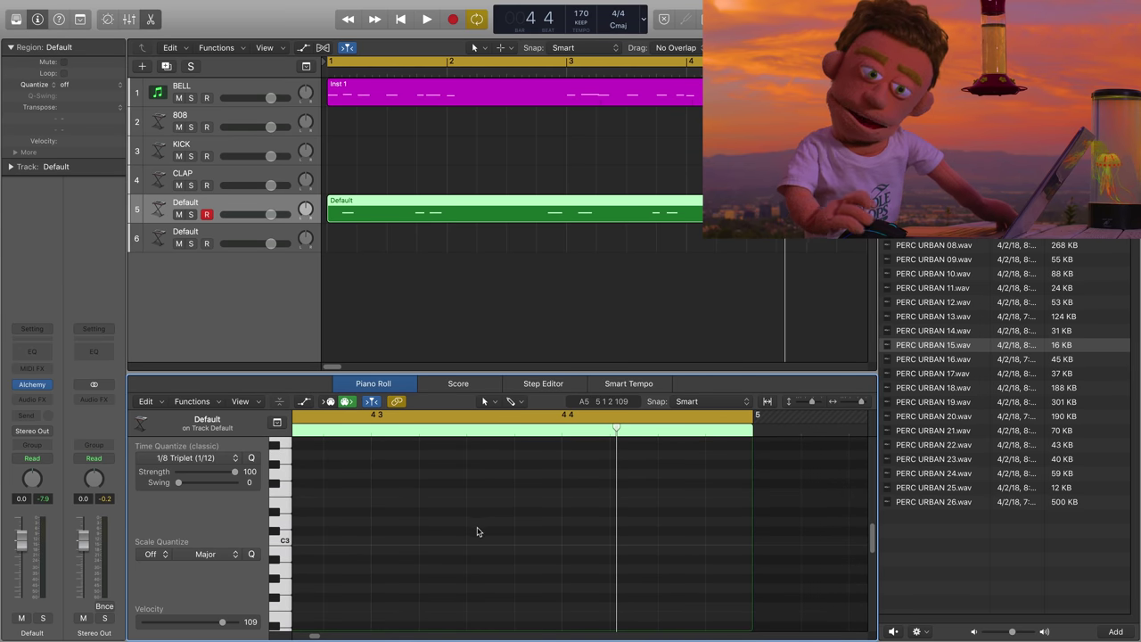
scroll(479, 532, "up", 20)
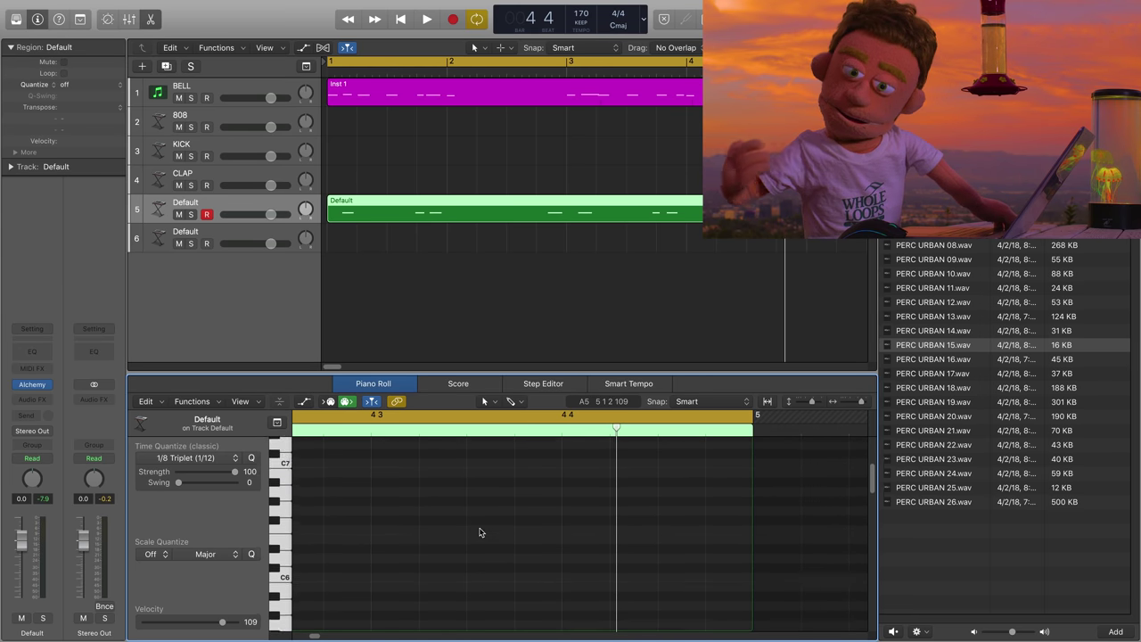
scroll(479, 526, "down", 20)
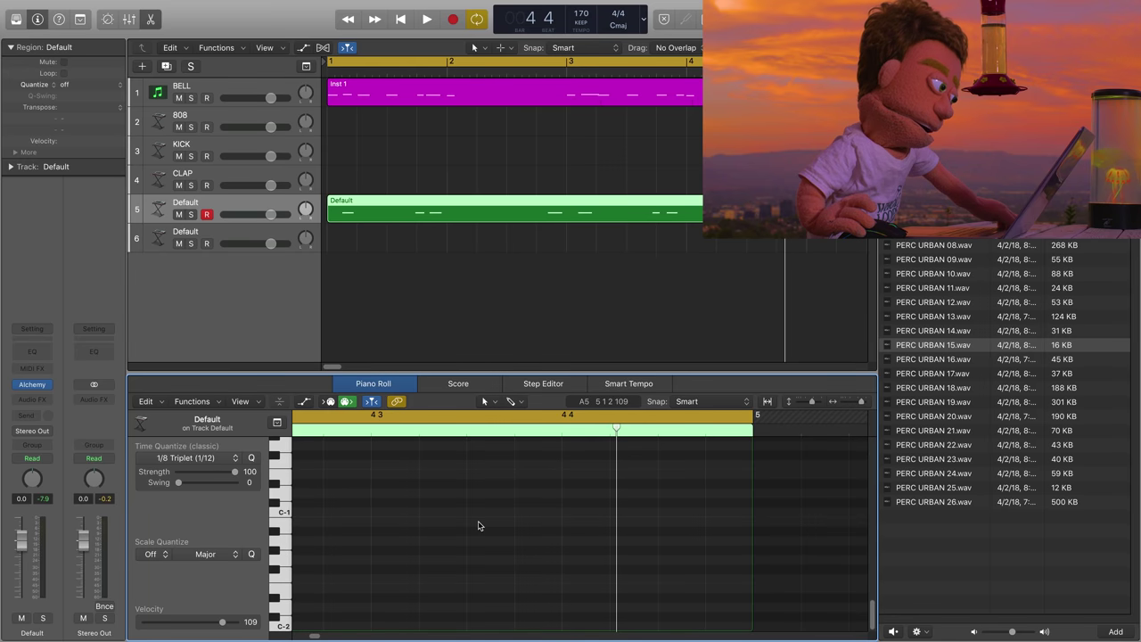
key("e")
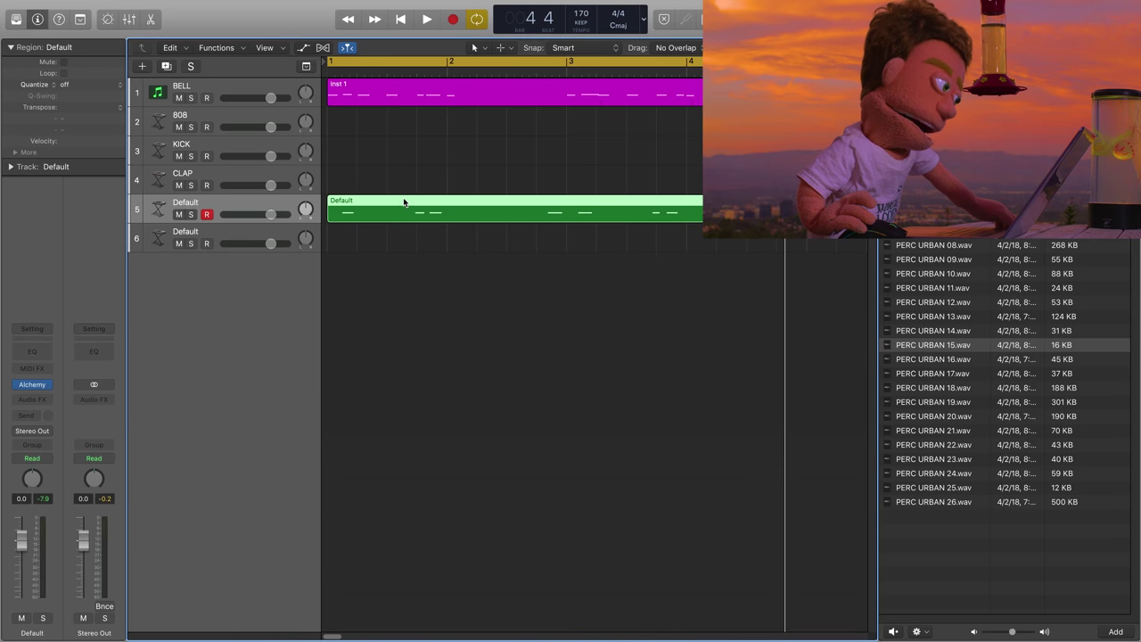
key("e")
key("e")
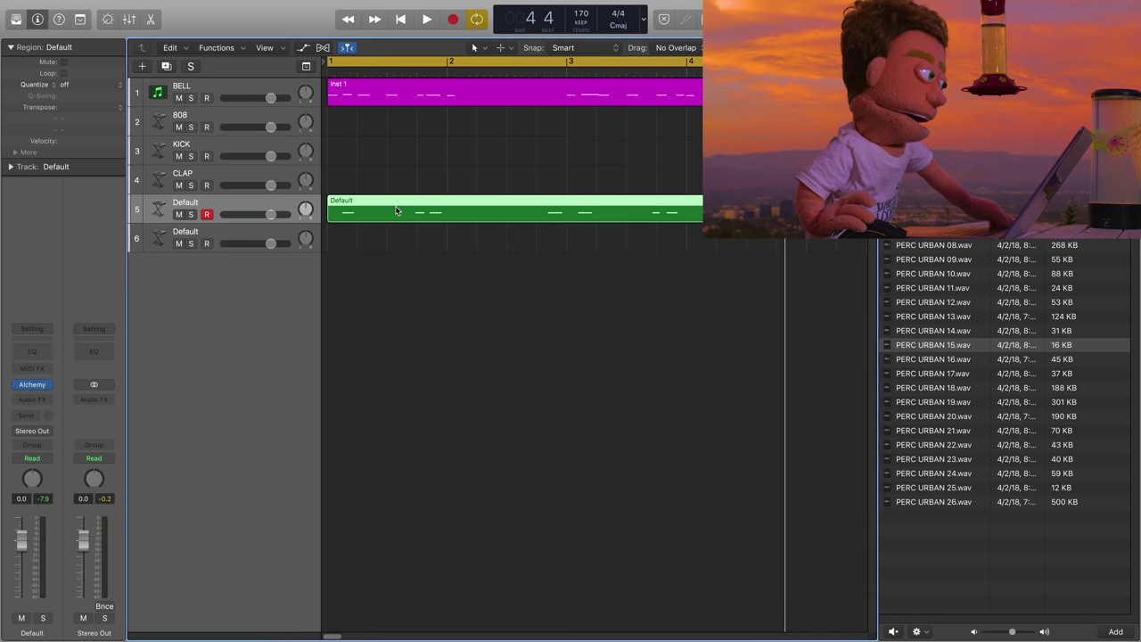
key("e")
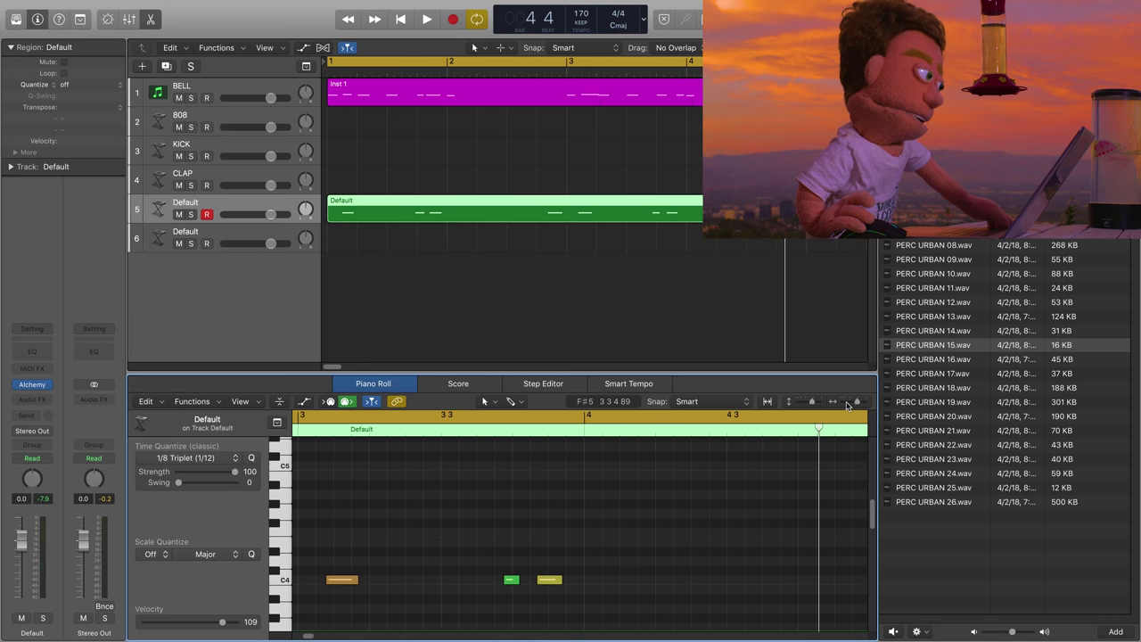
scroll(687, 459, "down", 1)
key("z")
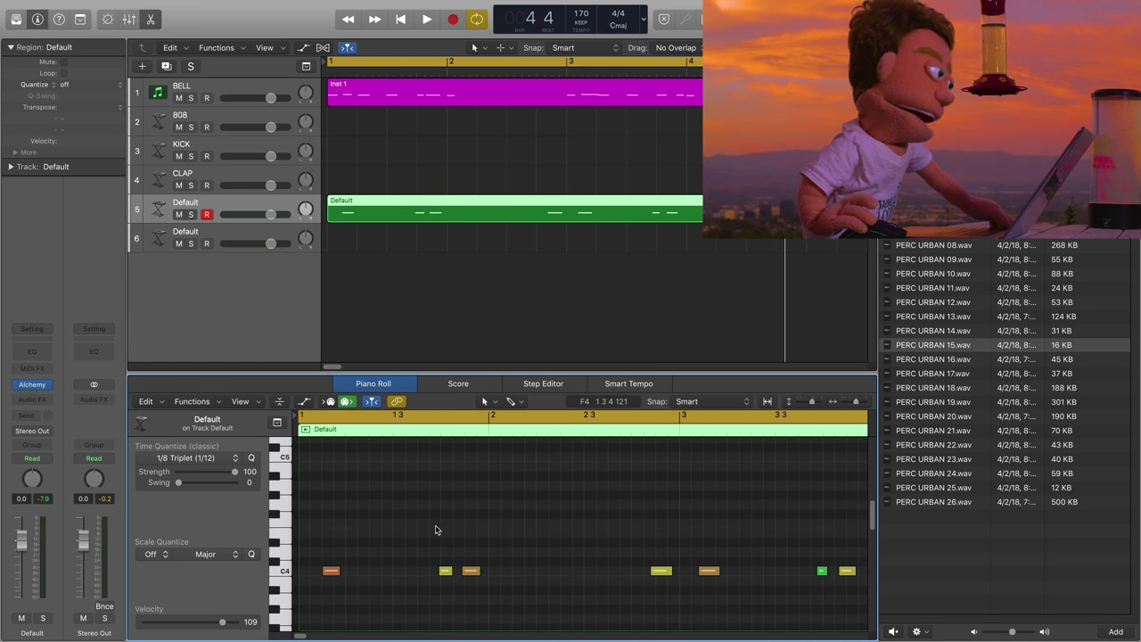
- Stop playback and quantize all seven notes of track 5's percussion region to 1/8 Note
key("space")
key("super+a")
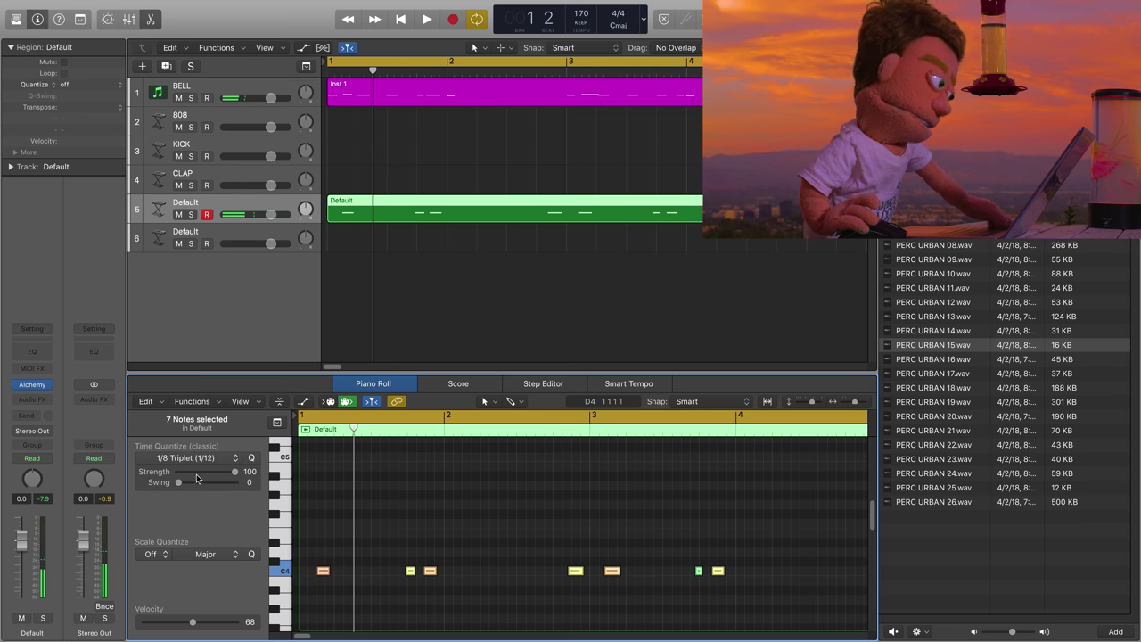
left_click(202, 458)
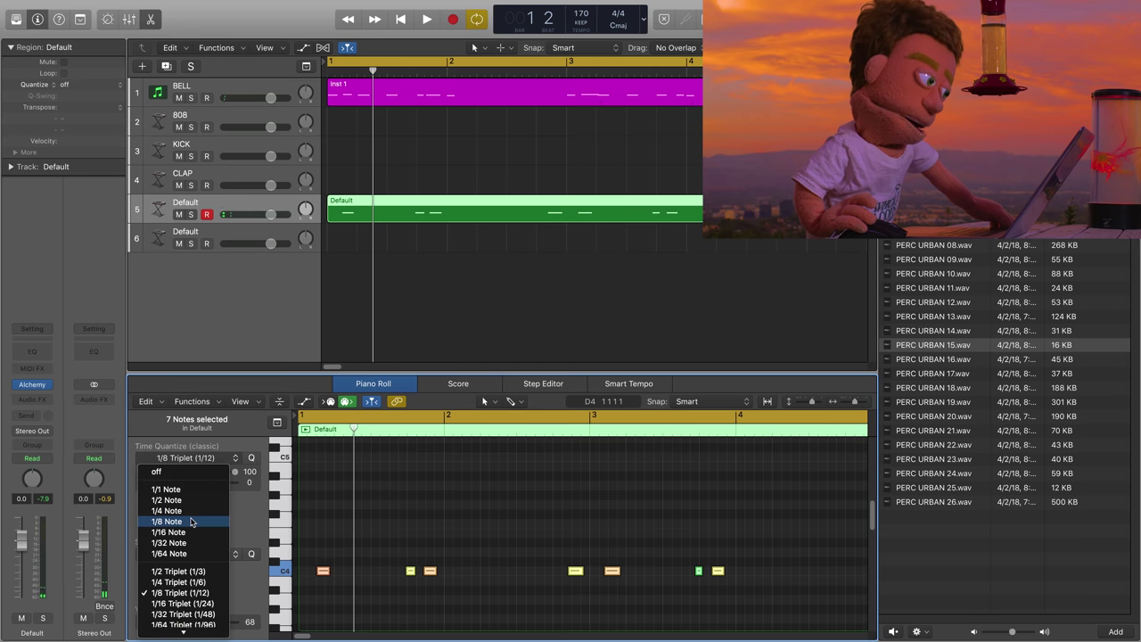
key("Escape")
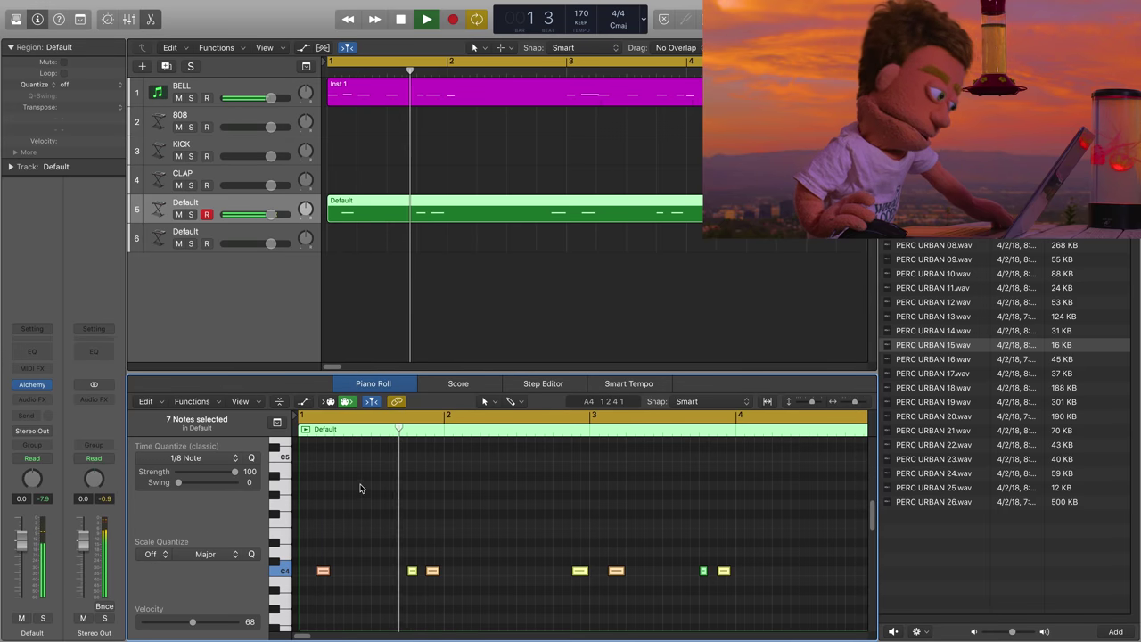
- Add an extra C4 note between the last two notes of bar 1 in the percussion region and audition the pattern
left_click(446, 576)
mouse_move(434, 574)
left_mouse_down()
mouse_move(424, 575)
mouse_move(434, 576)
left_mouse_up()
key("space")
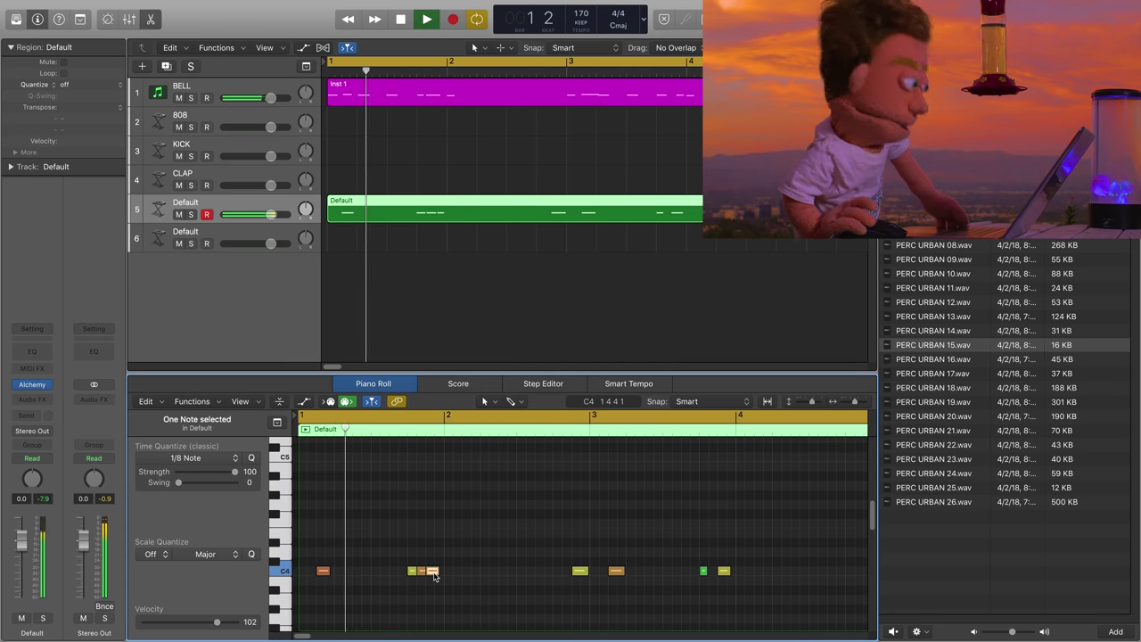
left_click(434, 576)
left_click(581, 574)
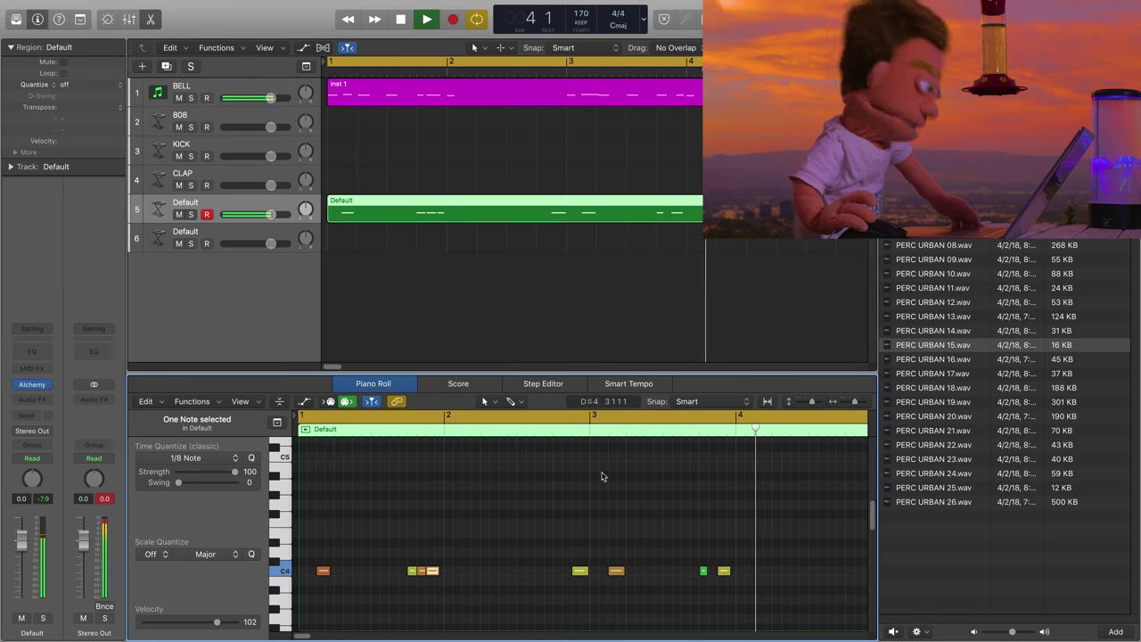
key("space")
- Rename track 5 RIM
key("shift+Return")
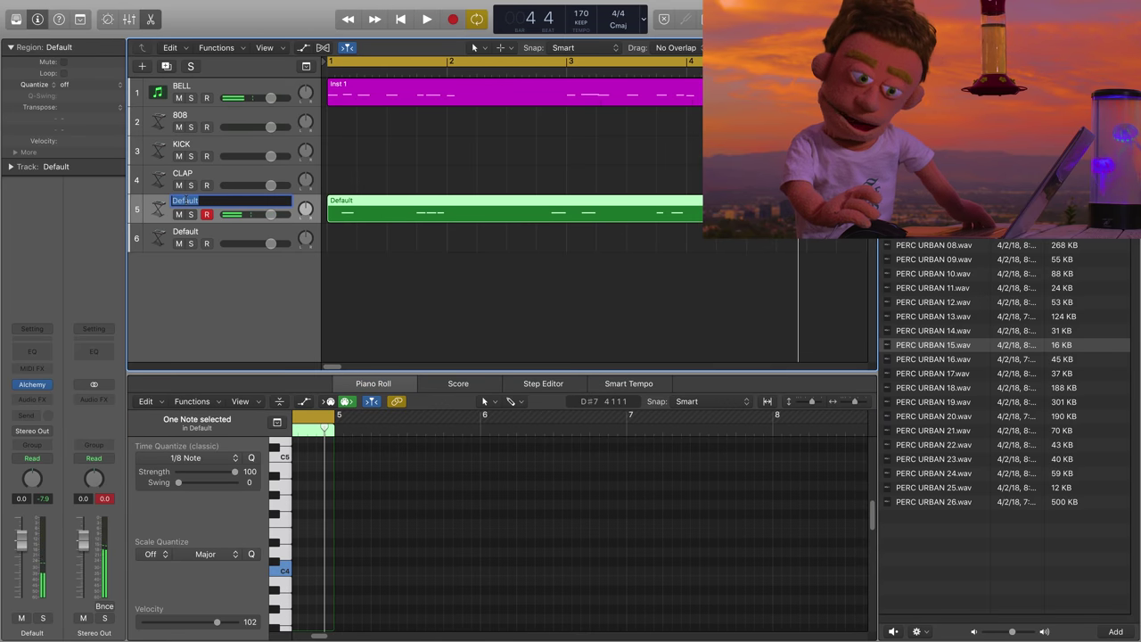
type("RIM")
key("Return")
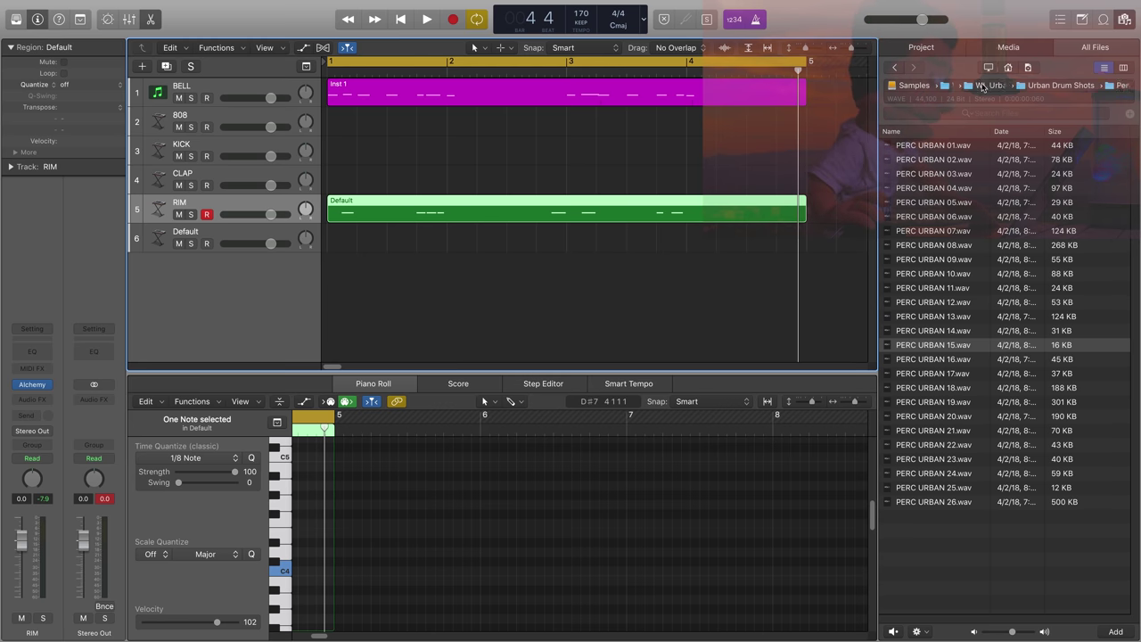
- Pick HHCL URBAN 03.wav from the Hats Closed folder of Urban Drum Shots and rename track 6 HH CLOSED
left_click(1050, 87)
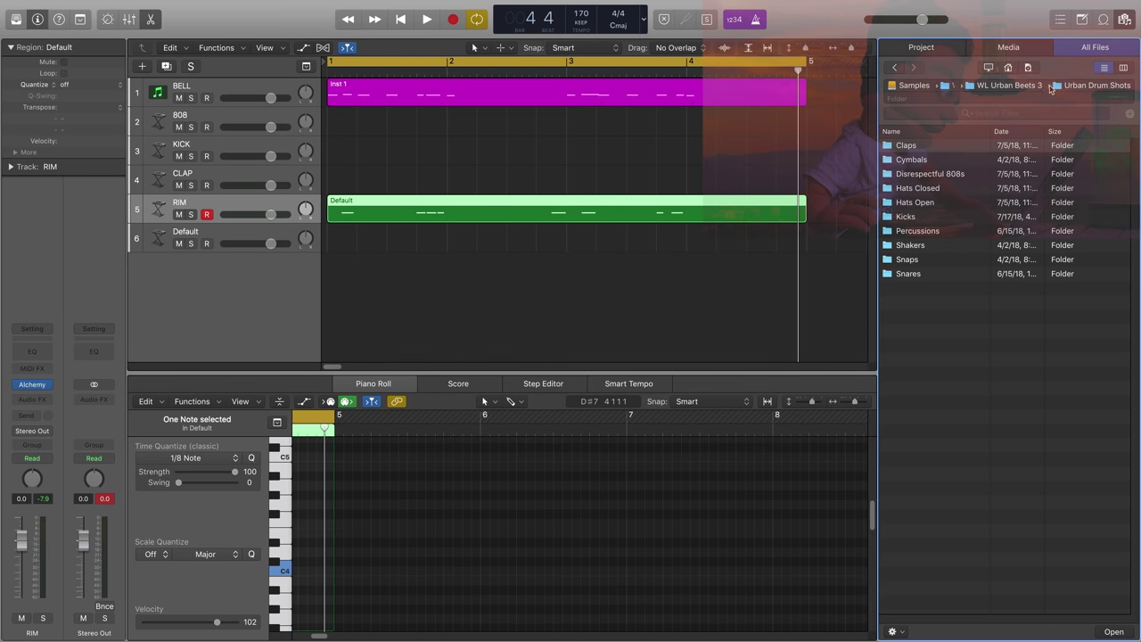
double_click(913, 190)
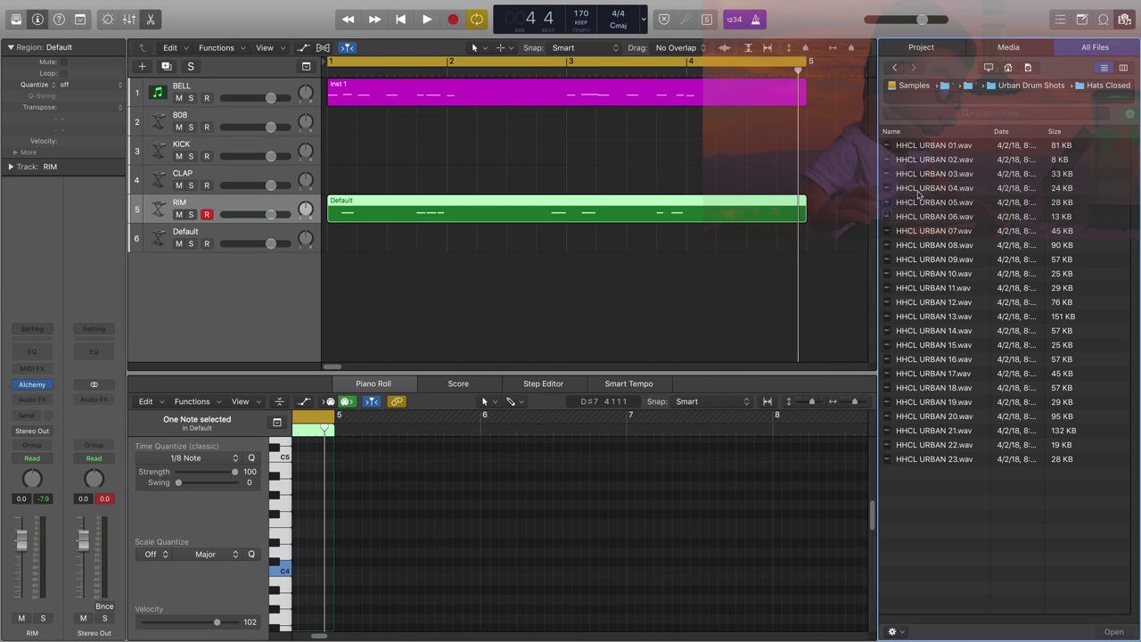
left_click(924, 175)
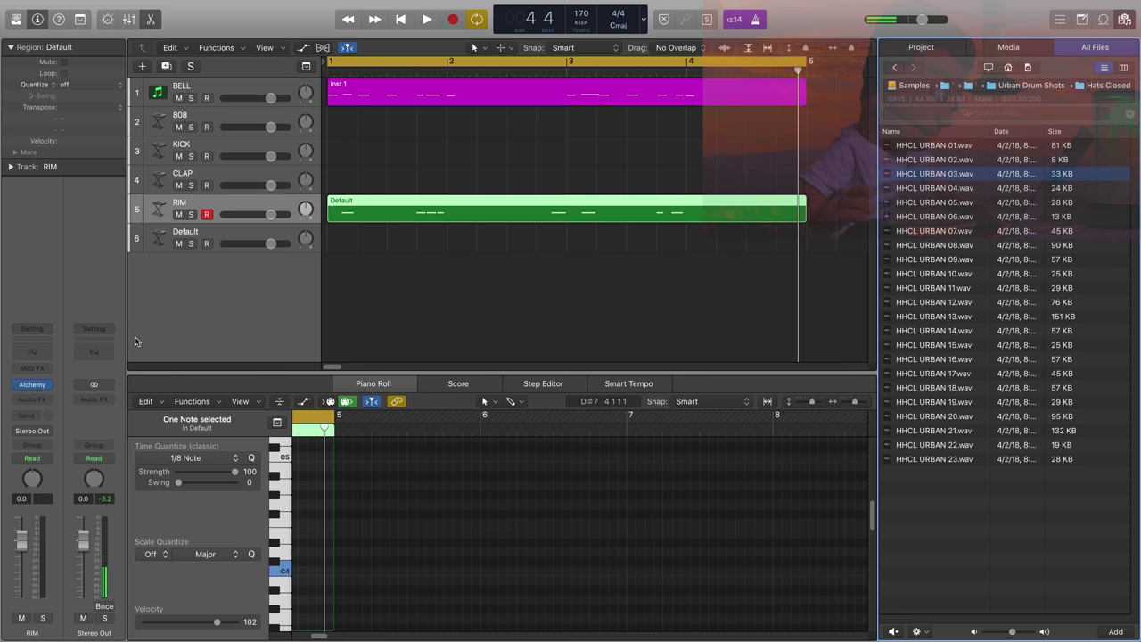
double_click(188, 234)
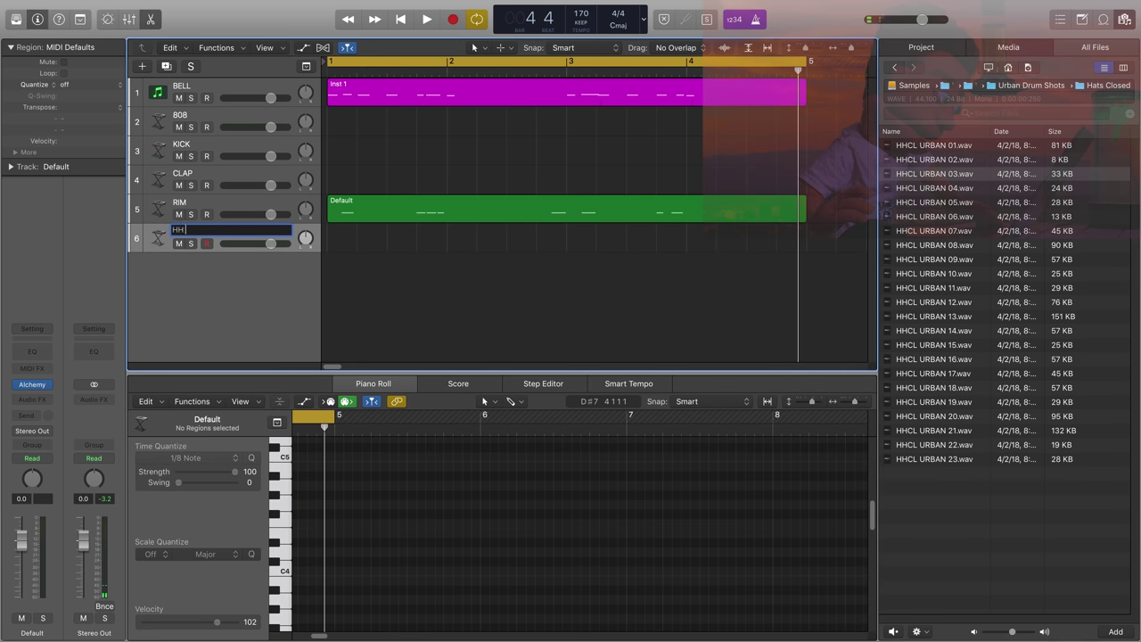
type("HH CLOSED")
key("Return")
- Load HHCL URBAN 03 as source A in the HH CLOSED track's Alchemy, set its tune to 48 semis and close the plug-in
key("v")
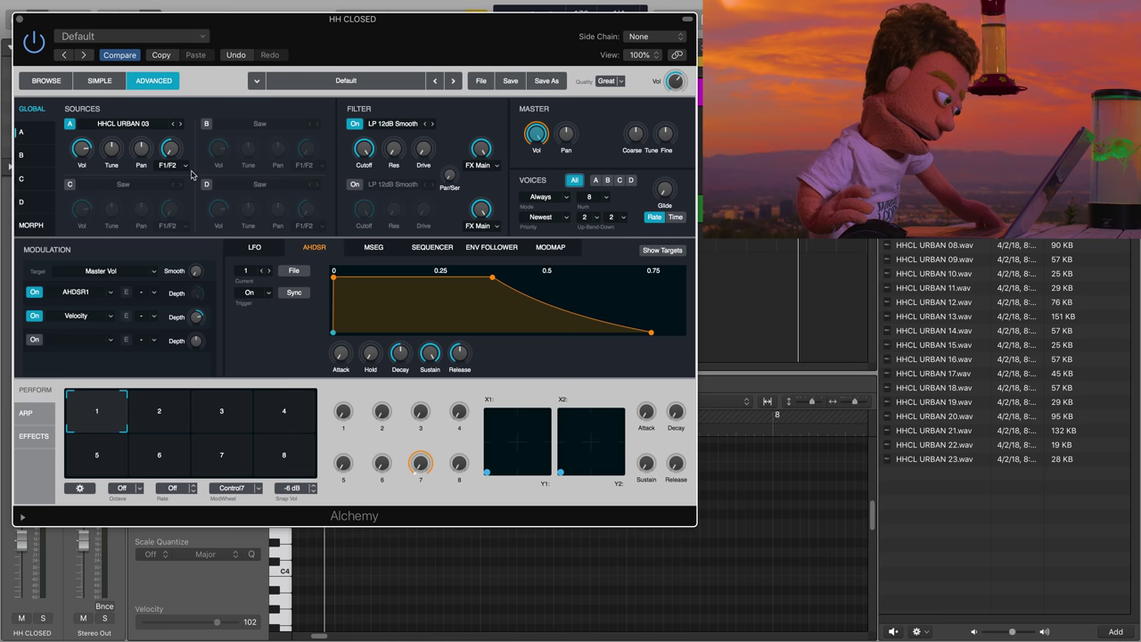
left_click_drag(112, 149, 107, 172)
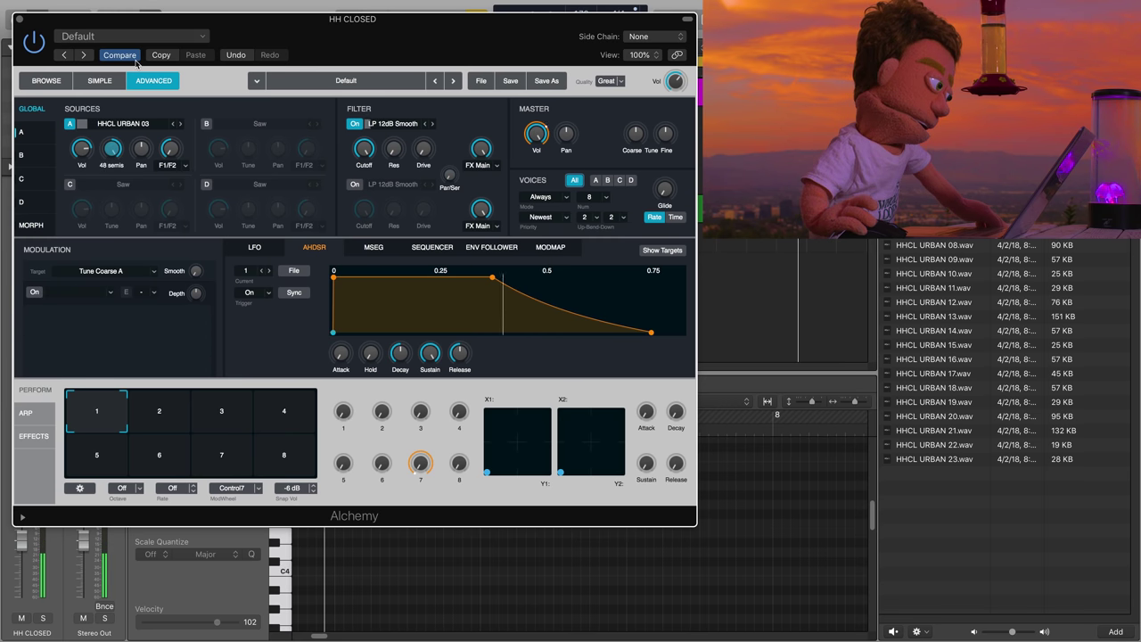
left_click(12, 15)
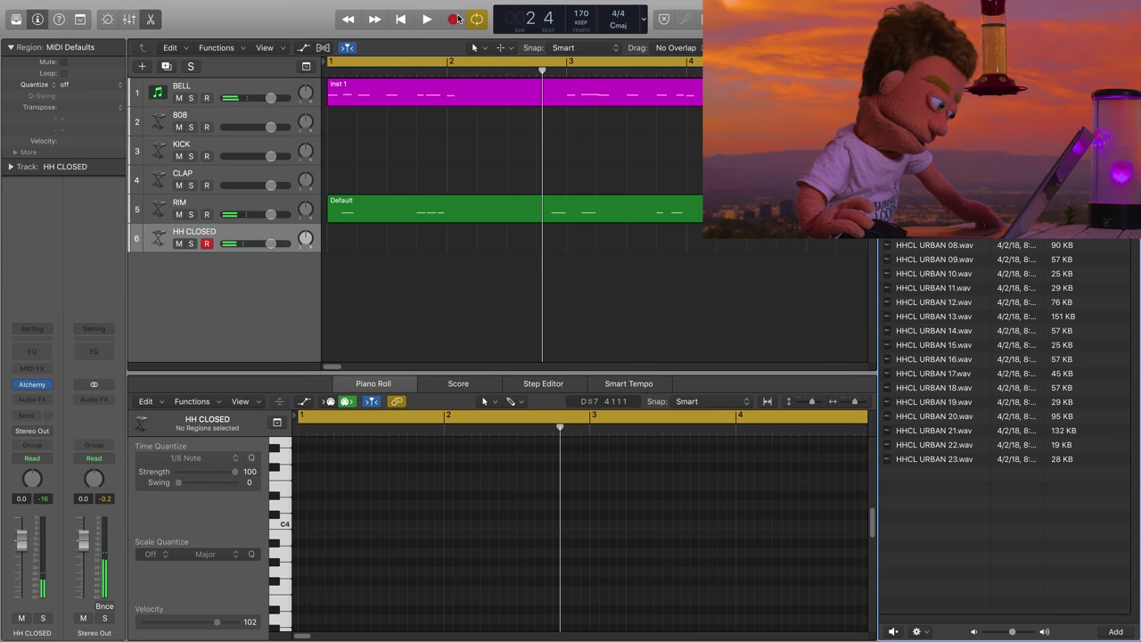
- Record a steady closed hi-hat pattern on the HH CLOSED track across bars 1 to 4 and quantize all its notes to 1/8 Note
left_click(455, 18)
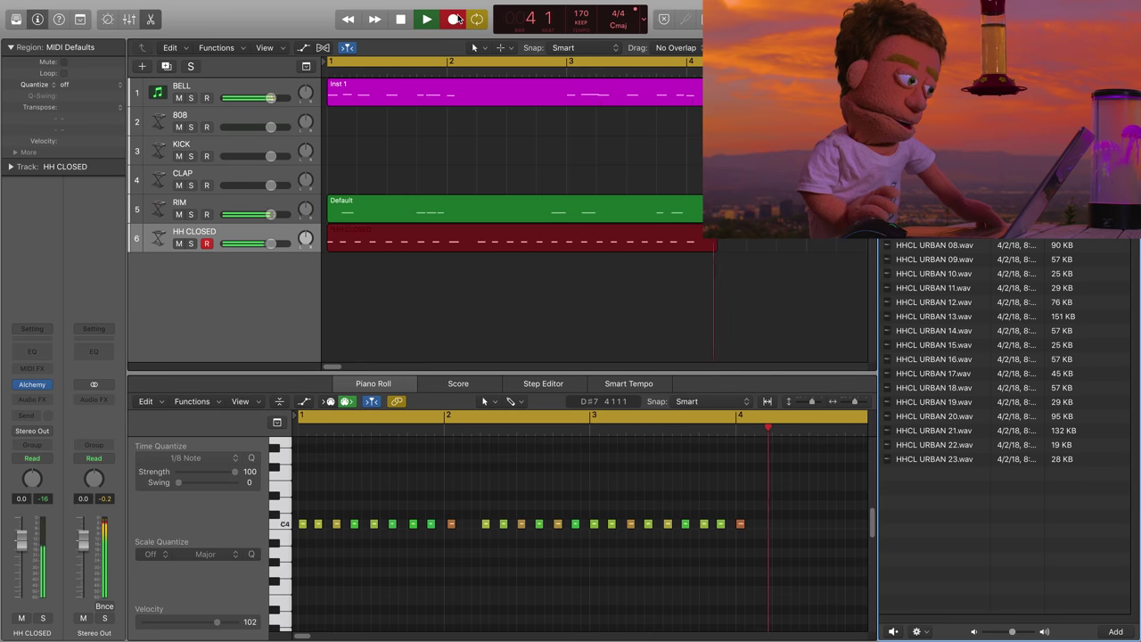
left_click(455, 19)
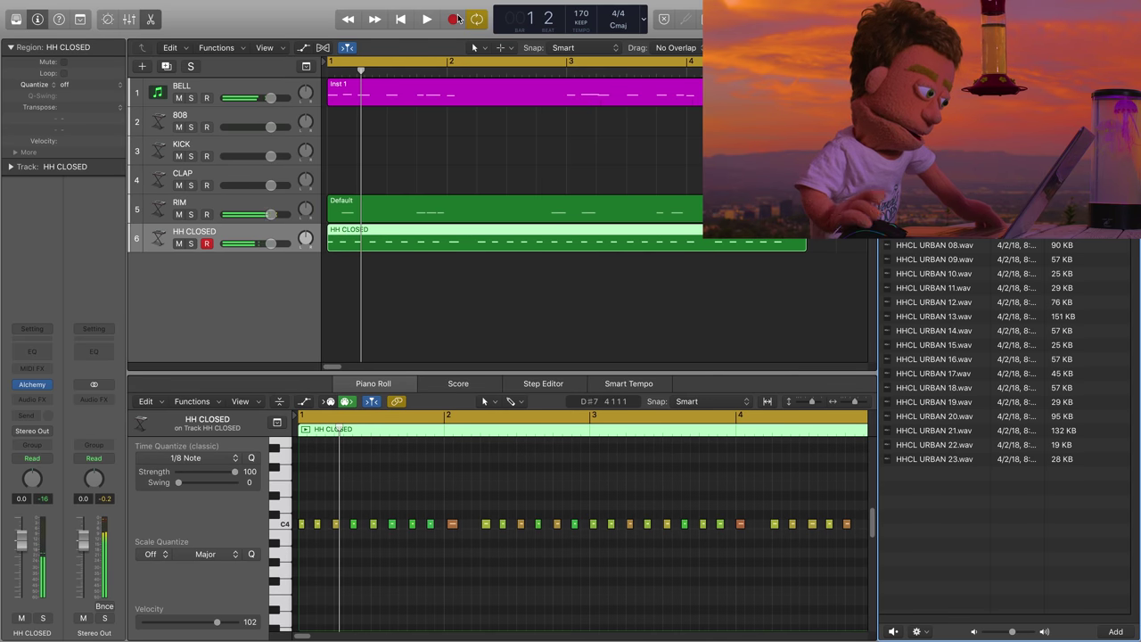
key("super+a")
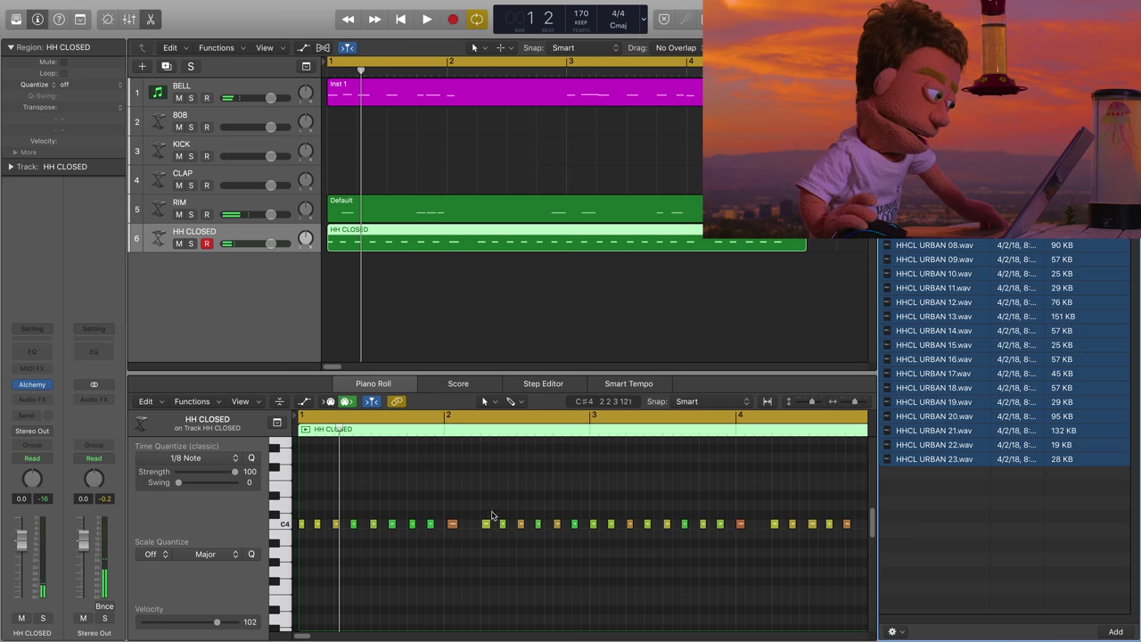
left_click(350, 504)
key("super+a")
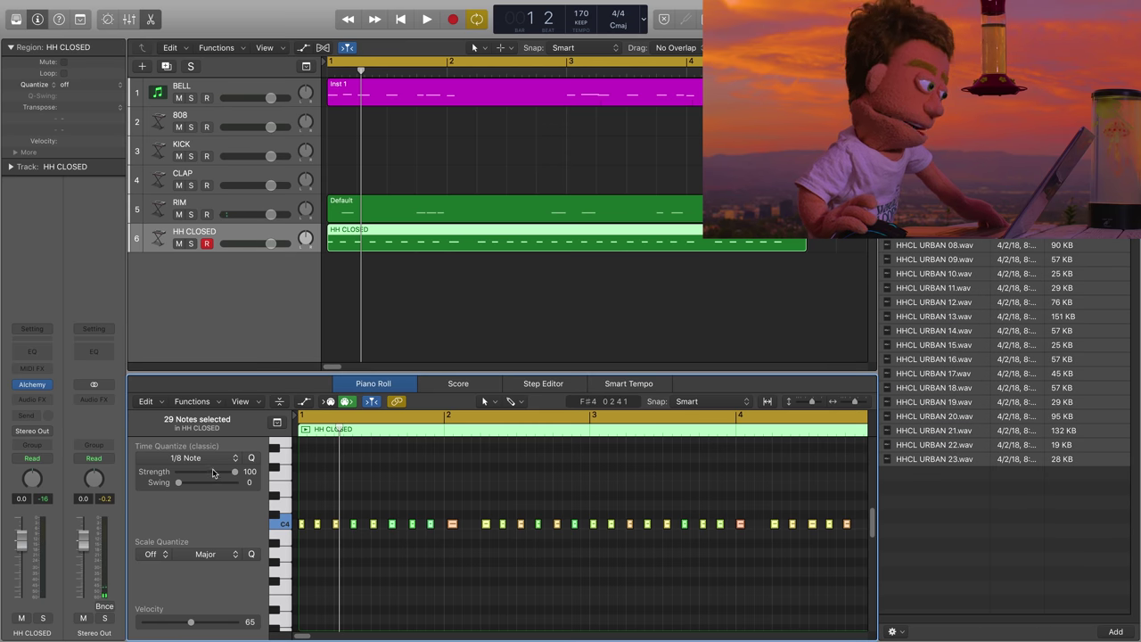
key("space")
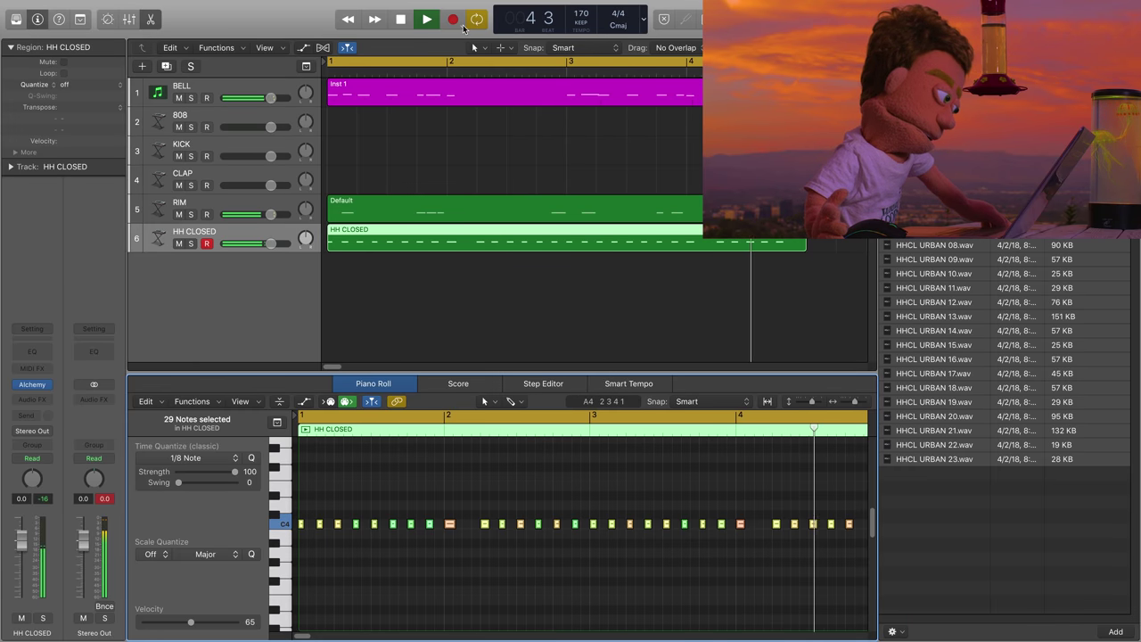
key("space")
- Record a clap pattern on the CLAP track over the looping bell, rim and hi-hat parts
key("Up")
key("Up")
key("r")
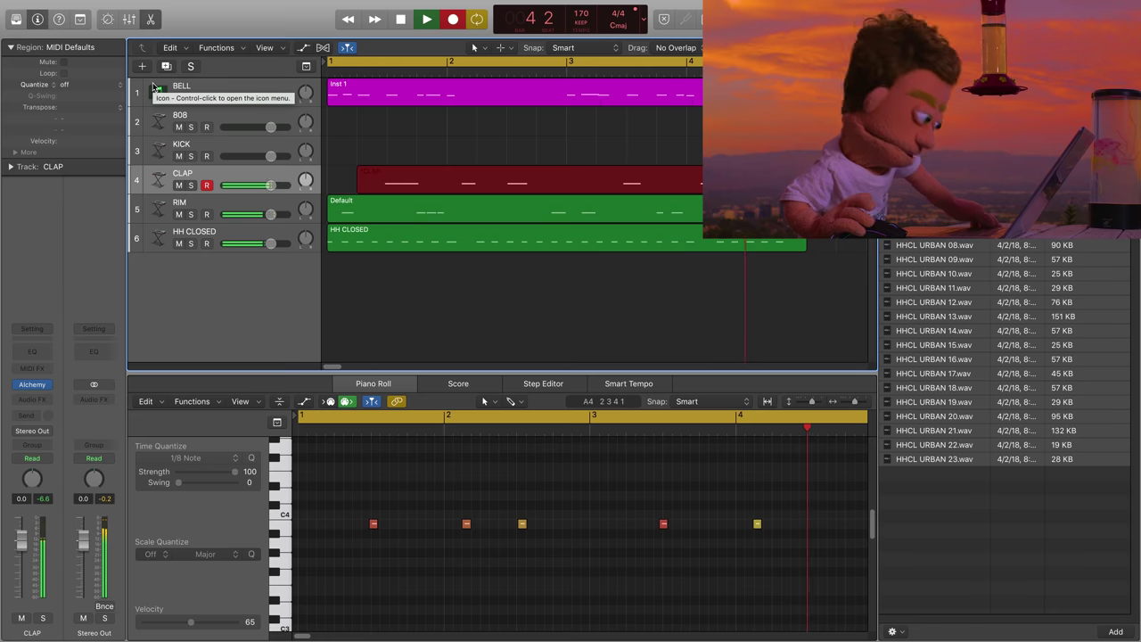
key("space")
- Open the CLAP region in the Piano Roll and quantize all its notes to 1/8 Note
double_click(461, 183)
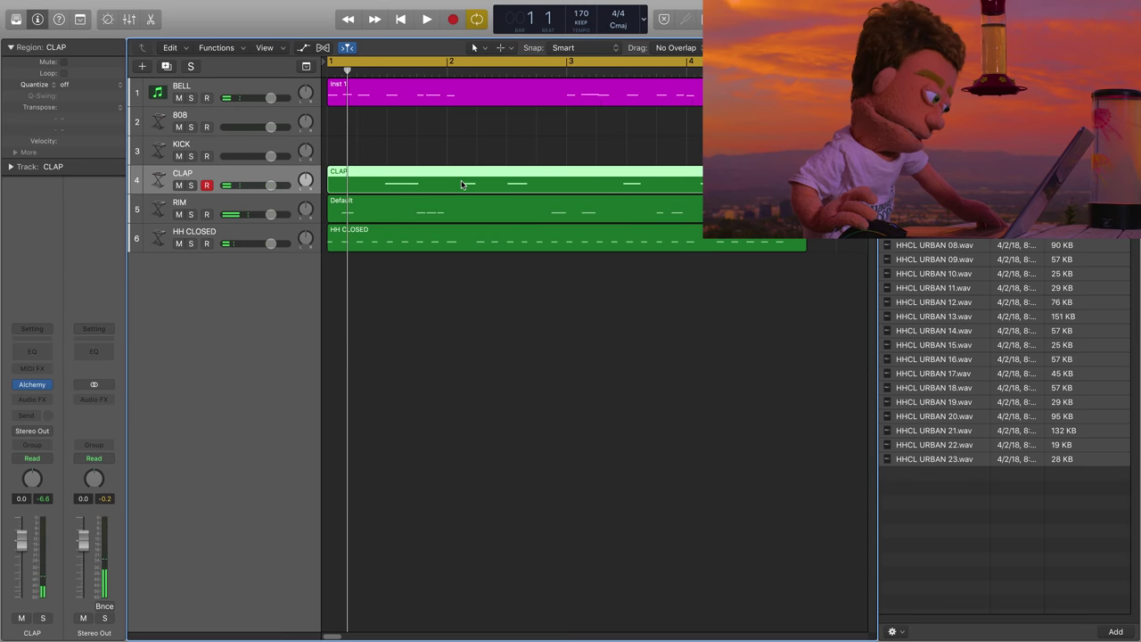
double_click(461, 183)
key("e")
key("e")
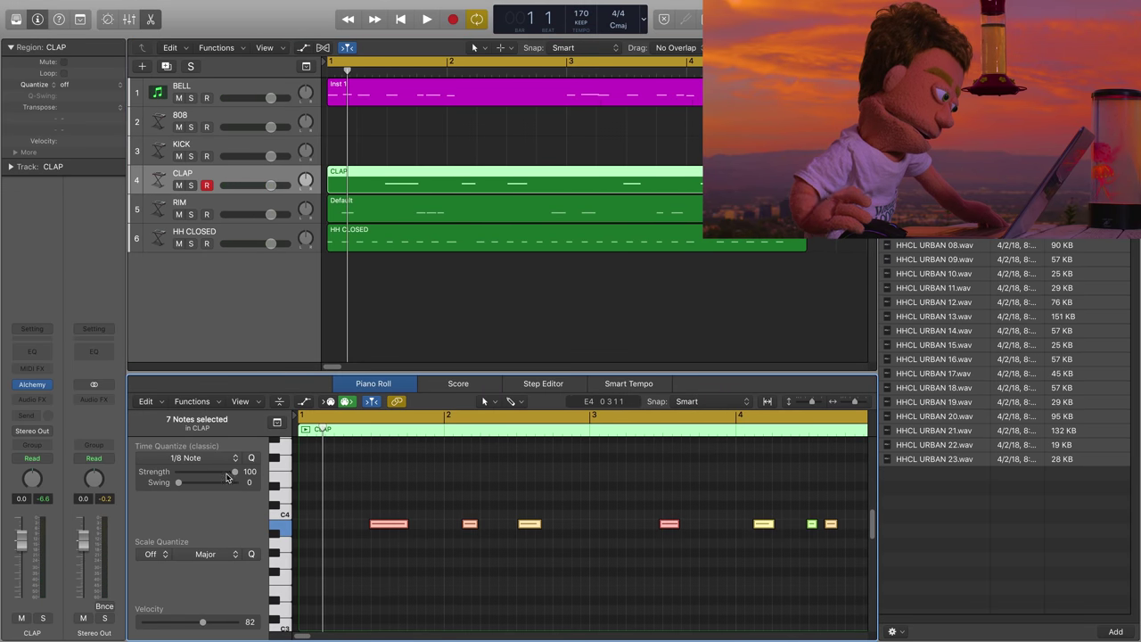
key("space")
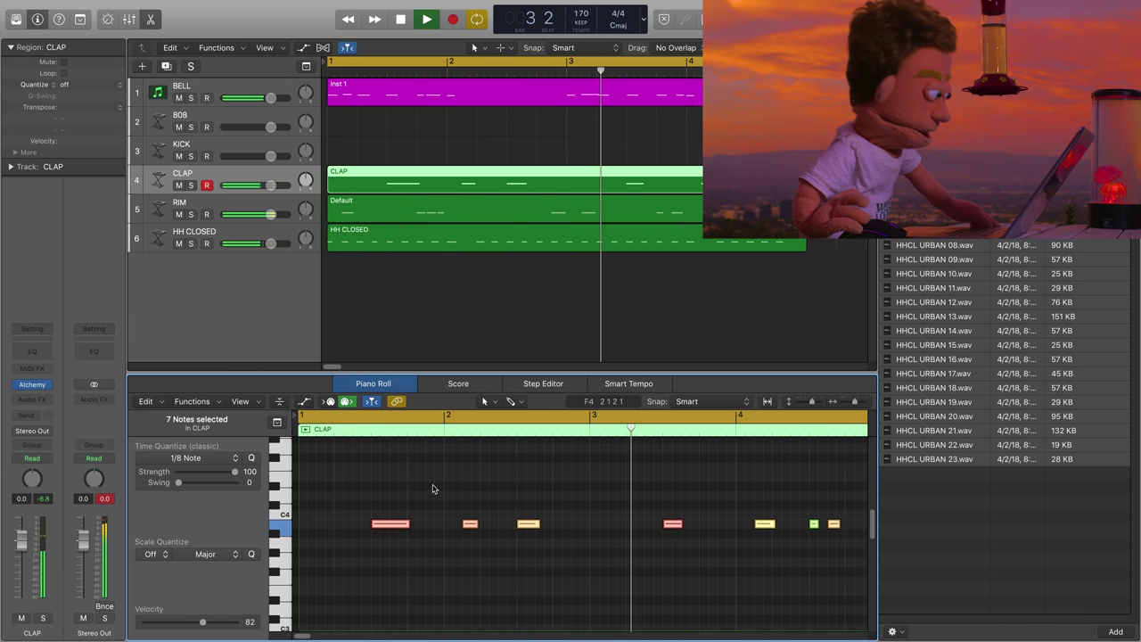
- Lower the velocity of the CLAP notes early in bars 2 and 4, setting the bar 4 note to 64
left_click(469, 524)
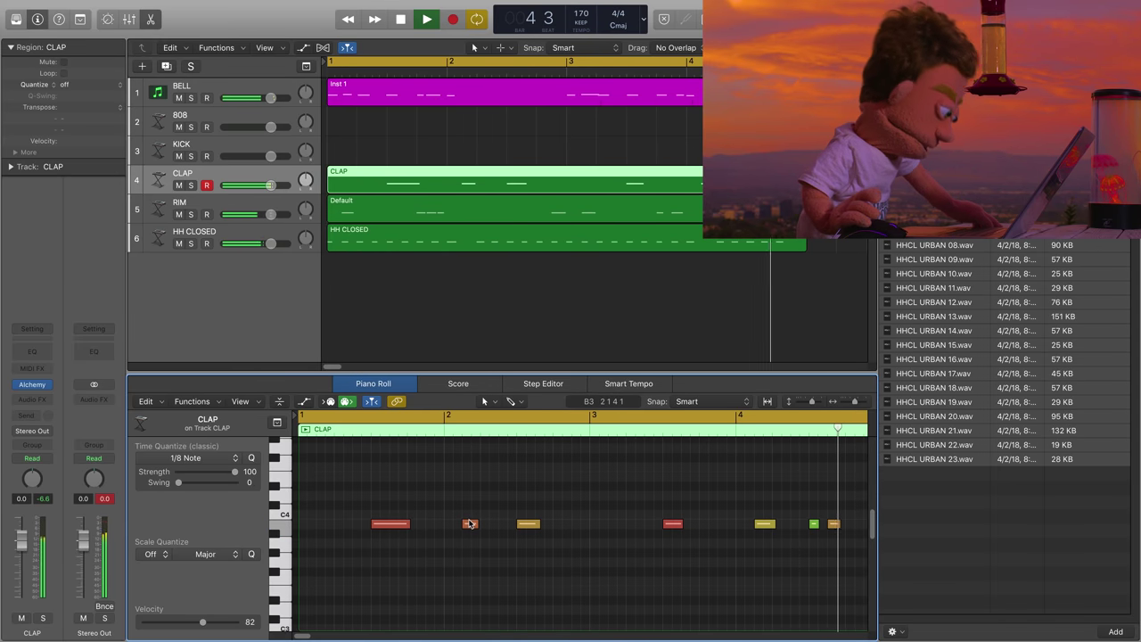
key("space")
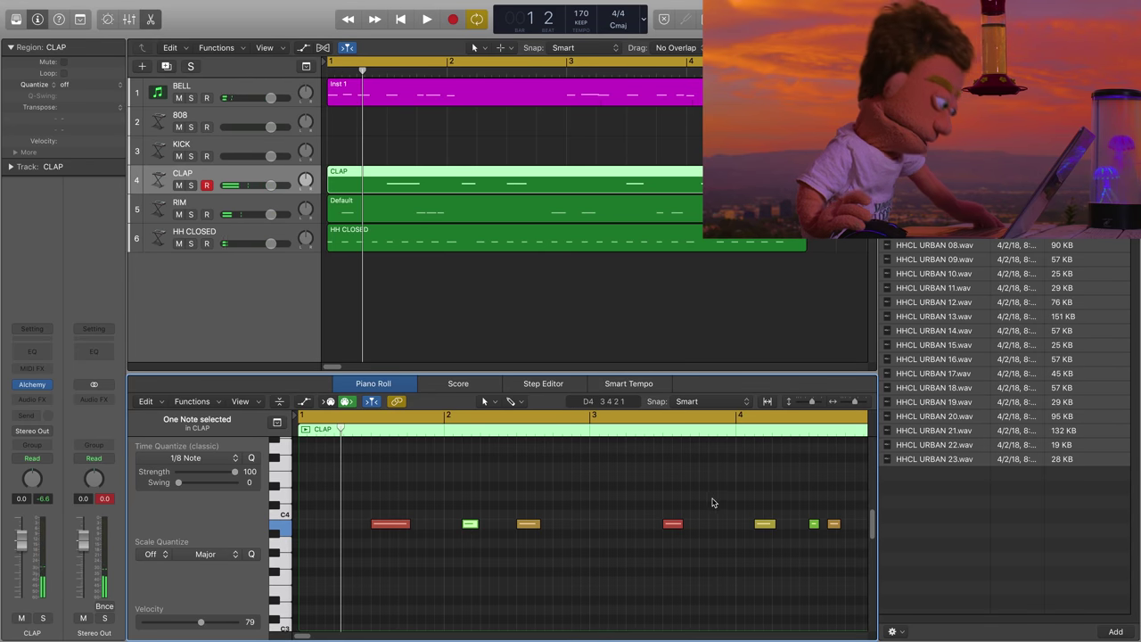
key("space")
mouse_move(201, 622)
left_mouse_down()
mouse_move(211, 622)
mouse_move(183, 625)
left_mouse_up()
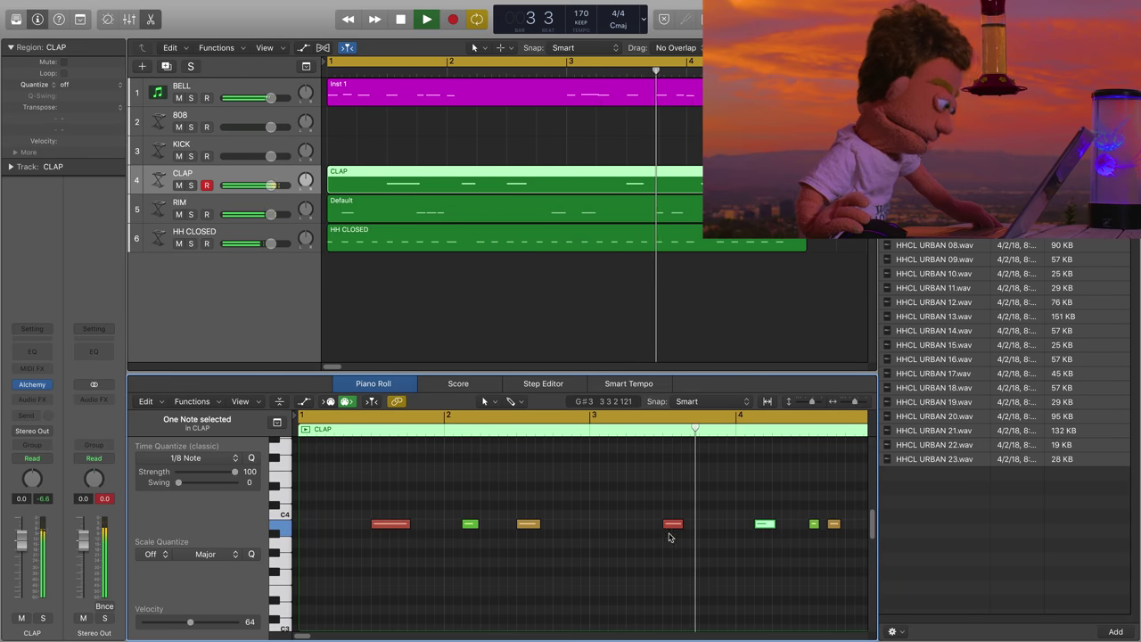
- Raise the RIM track's volume to nearly its maximum while the loop plays
left_click_drag(270, 214, 316, 216)
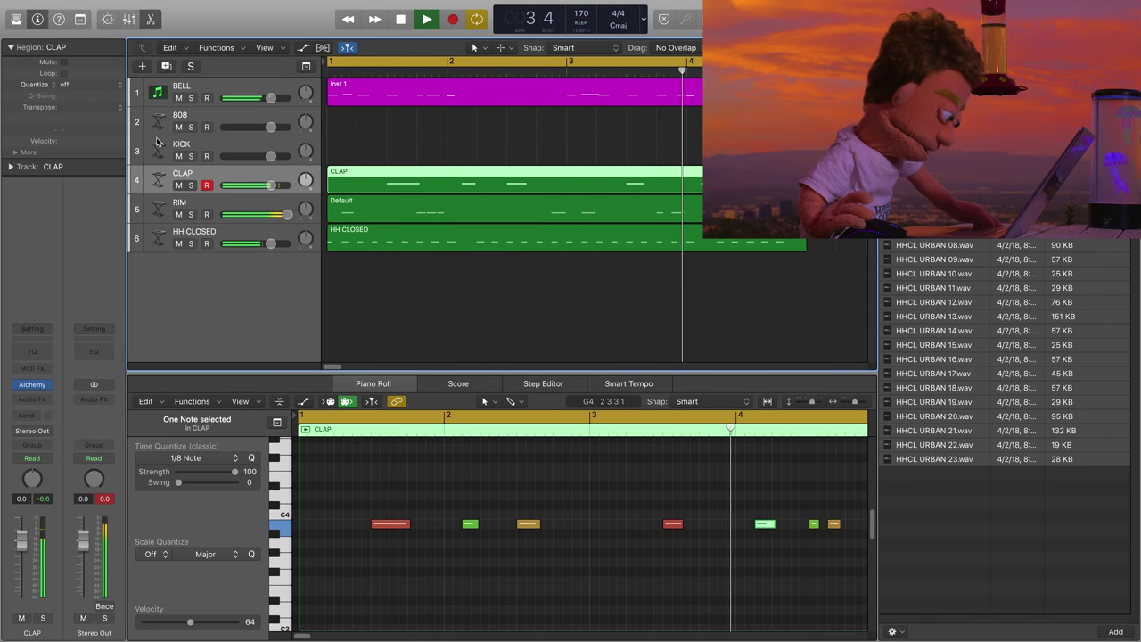
key("space")
- Record a kick pattern on the KICK track across bars 1 to 4 and quantize all its notes to 1/8 Note
left_click(383, 148)
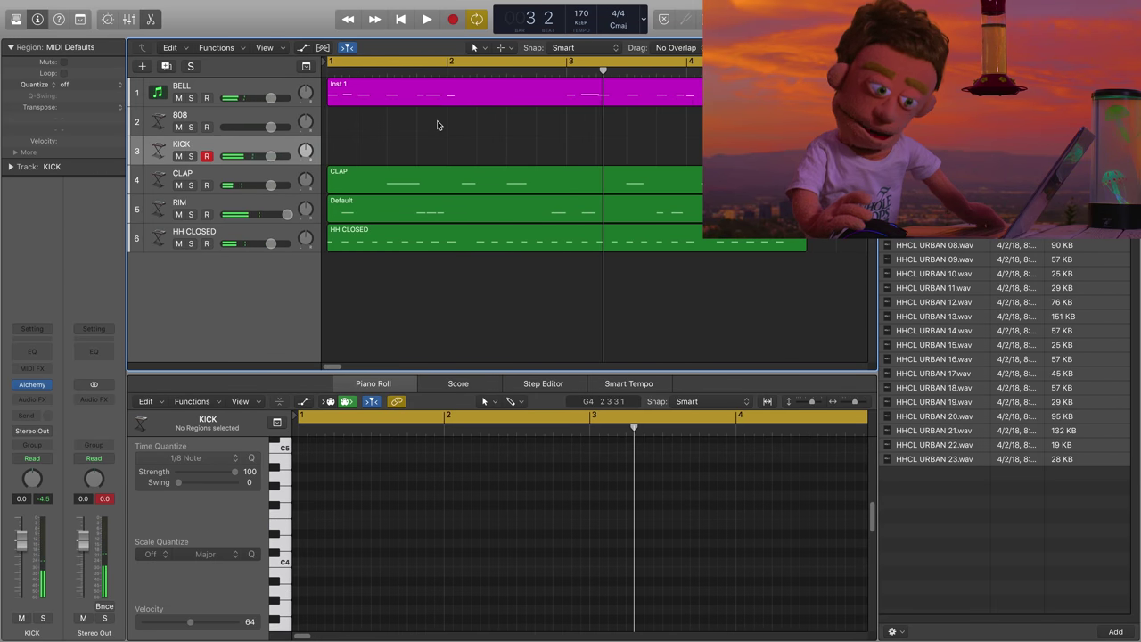
key("r")
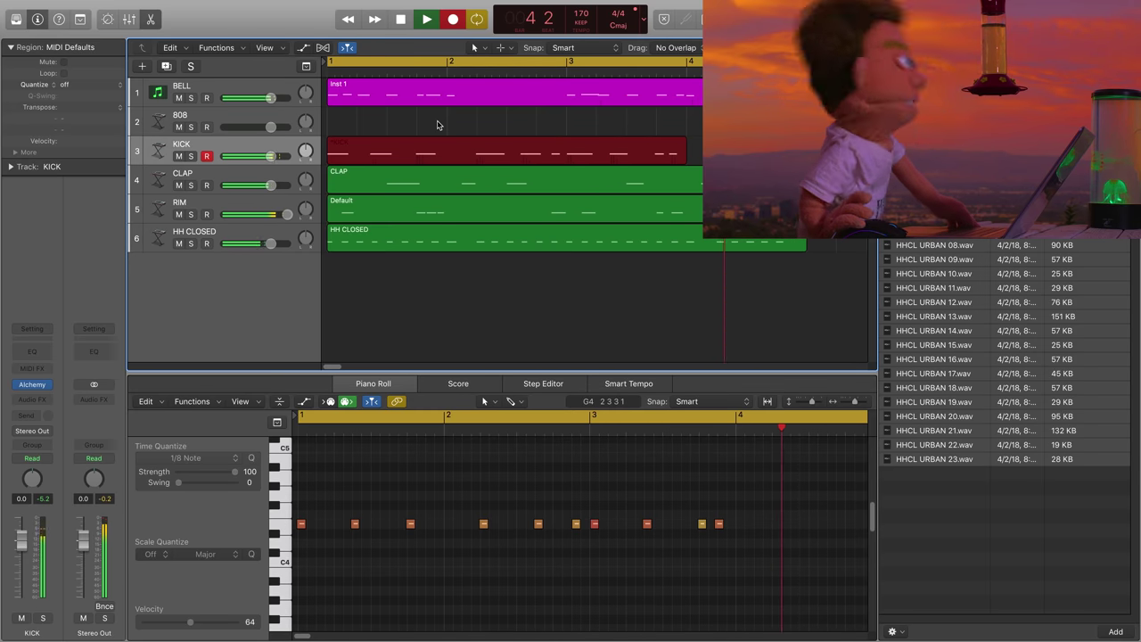
key("space")
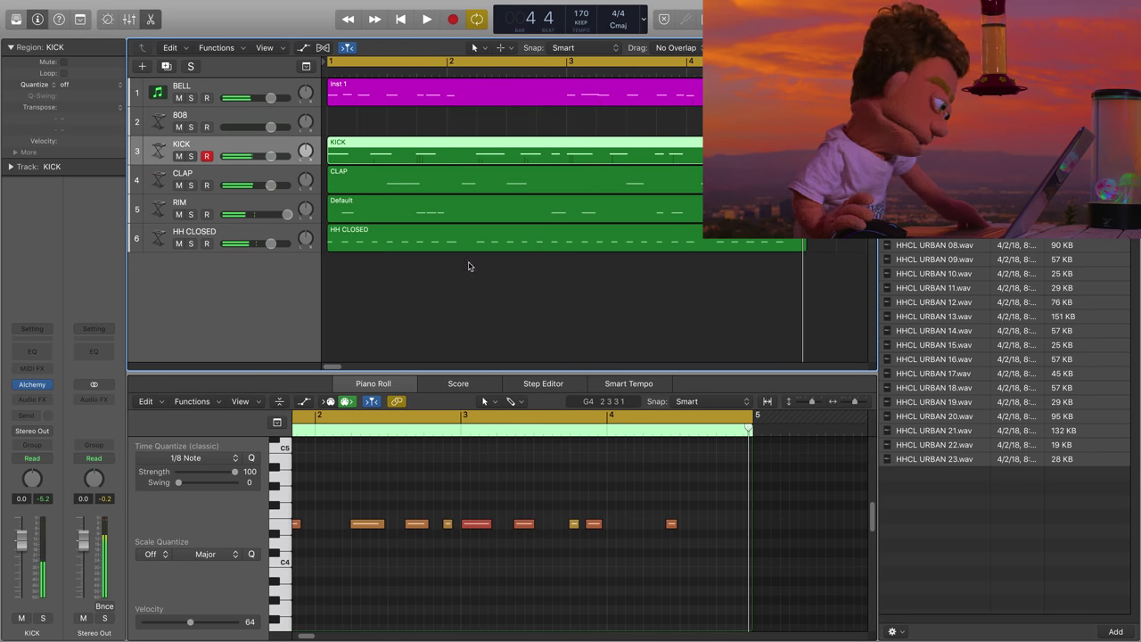
left_click(440, 542)
key("super+a")
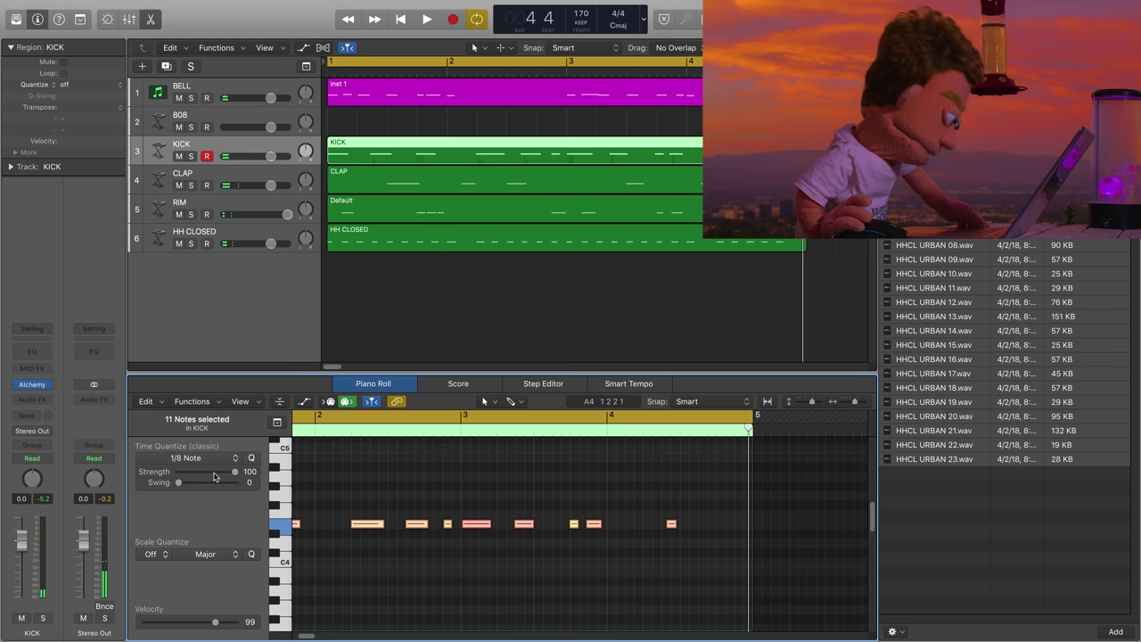
- Rearrange the closing notes of the KICK region so bar 4 holds only a single note near its end
left_click(756, 523)
key("space")
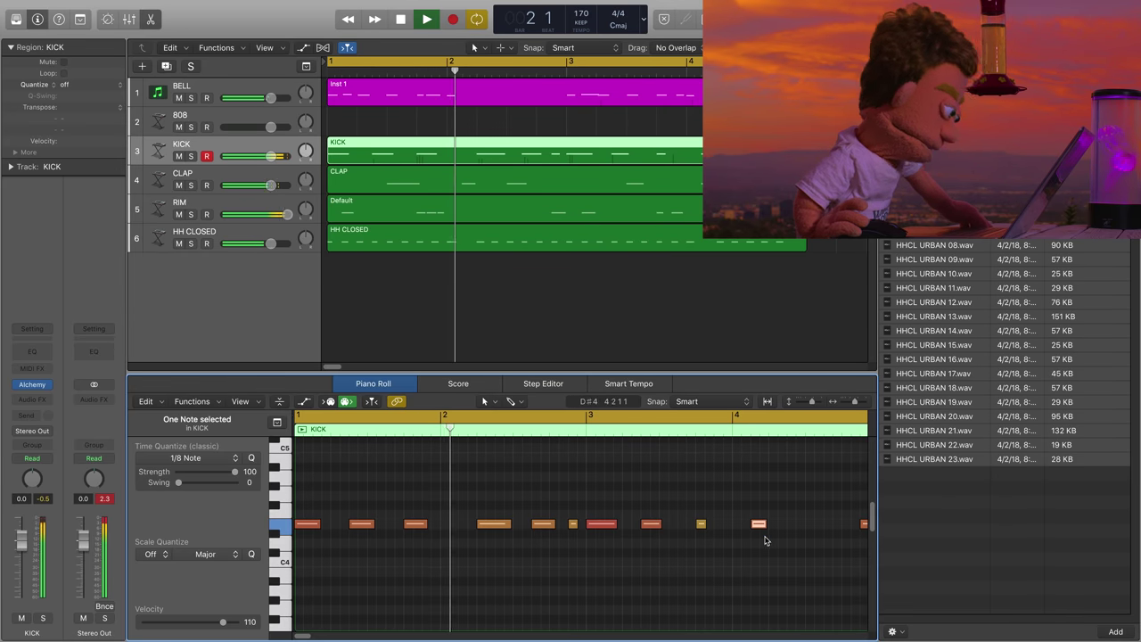
left_click_drag(762, 528, 708, 532)
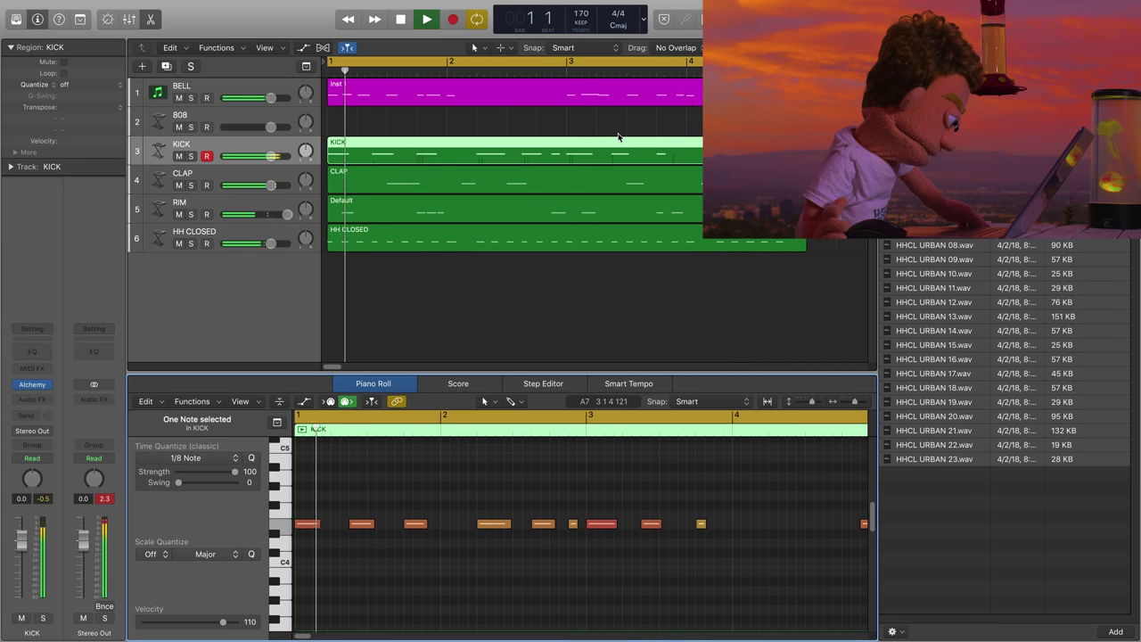
- Replay the loop and raise the KICK track's volume to about 2.8 dB
key("space")
key("space")
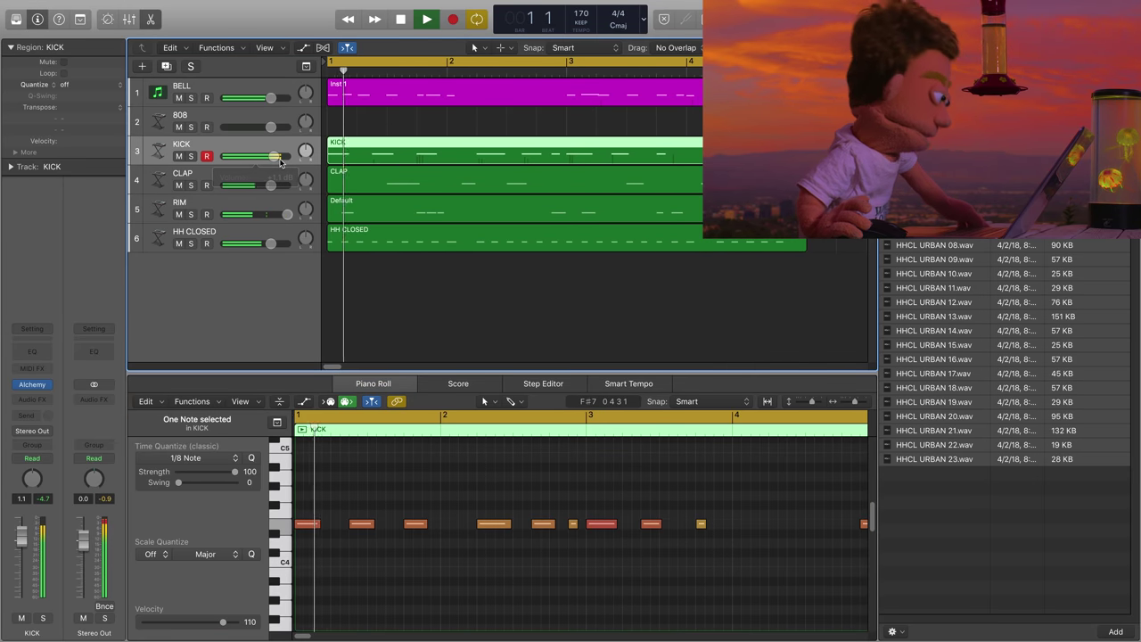
key("space")
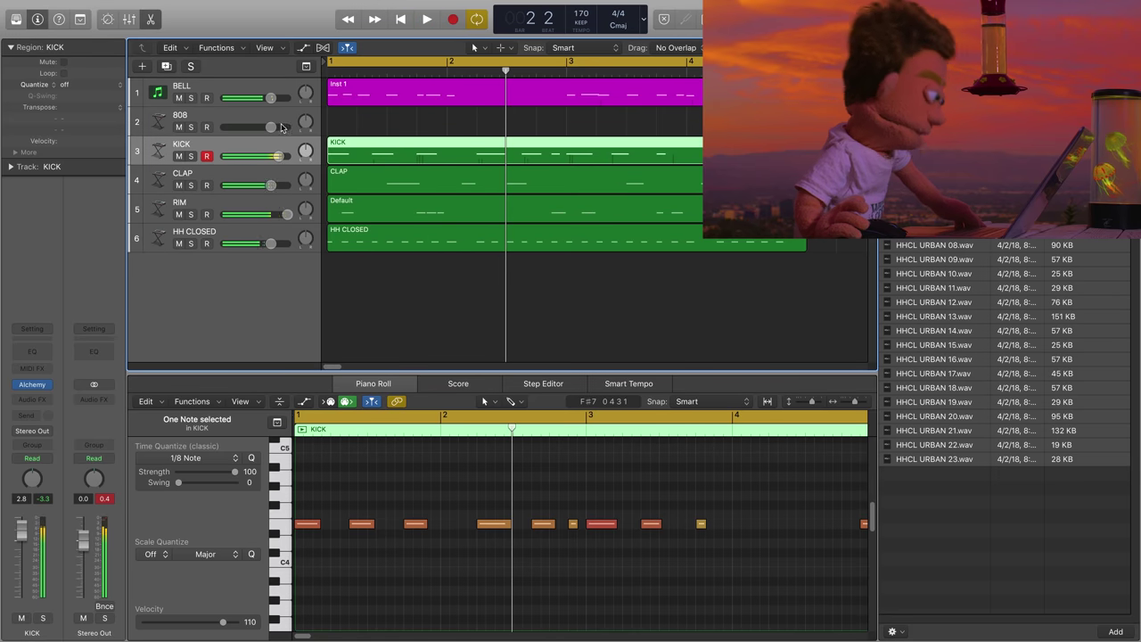
- Loop the BELL, KICK, CLAP, RIM and HH CLOSED regions out to bar 33 and extend the cycle range over them
left_click(265, 111)
key("space")
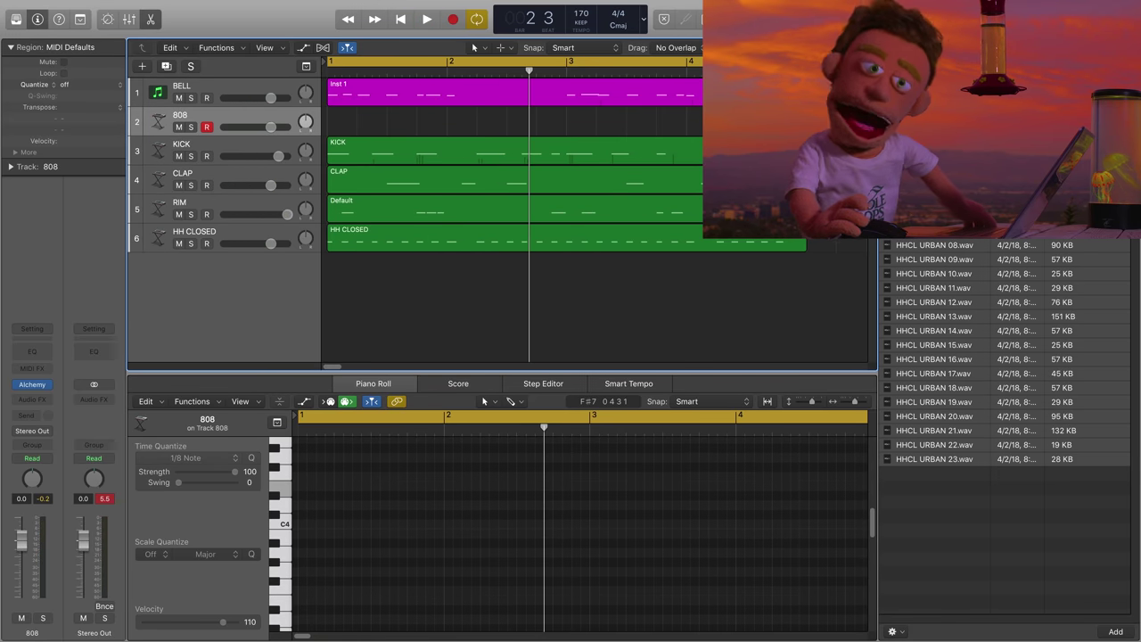
key("space")
key("super+Right")
key("super+Left")
key("super+Left")
key("super+Left")
key("super+Left")
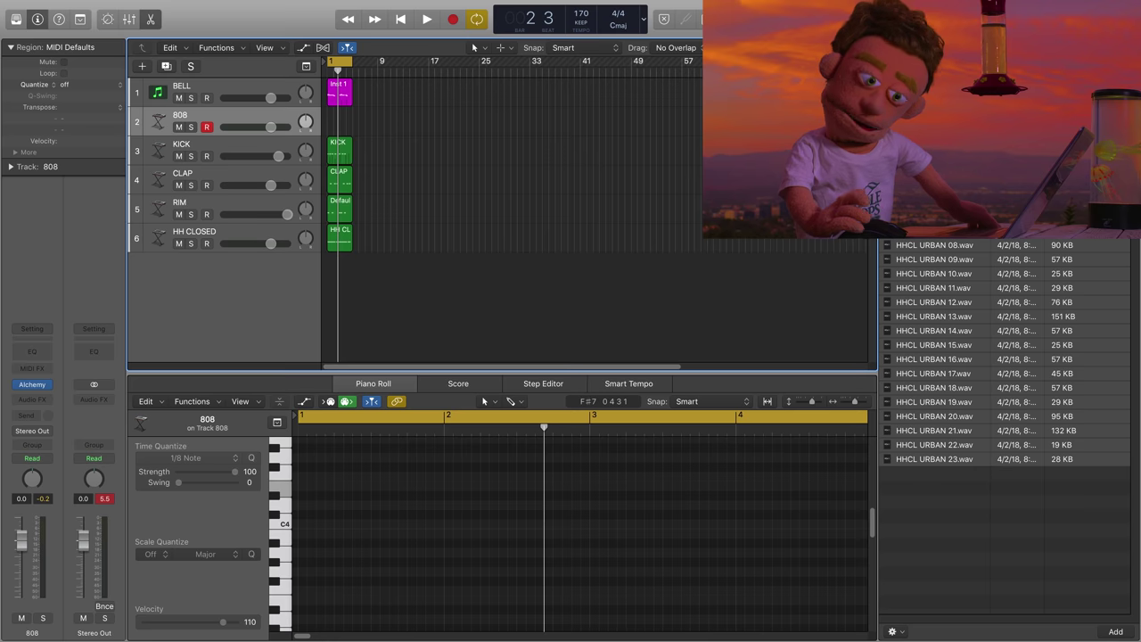
left_click(355, 92)
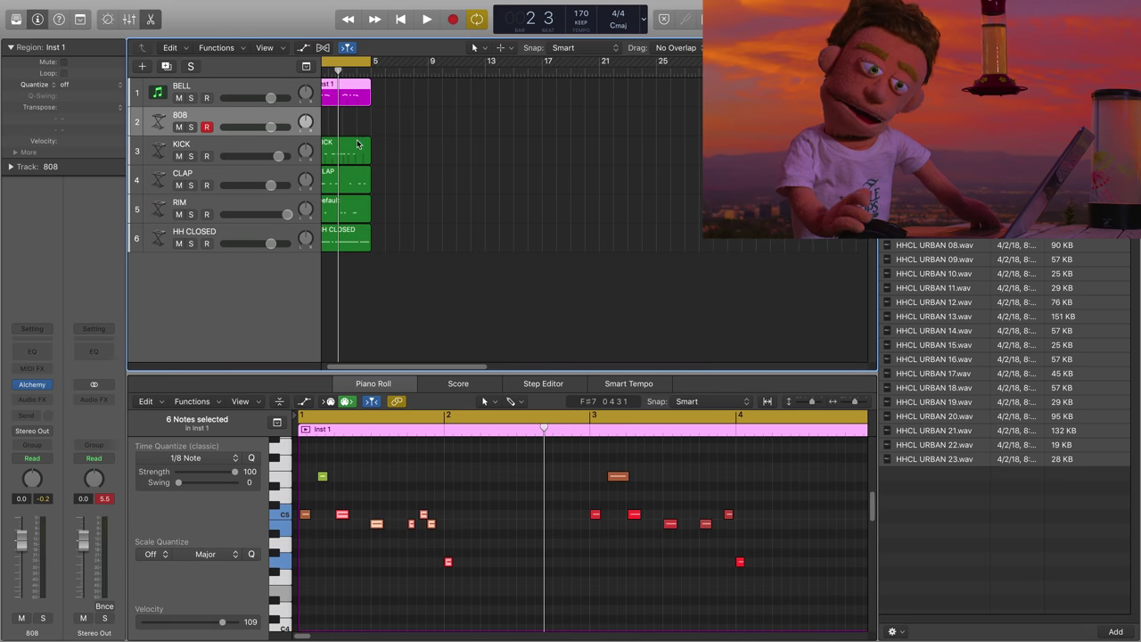
key("super+a")
left_click_drag(371, 83, 799, 85)
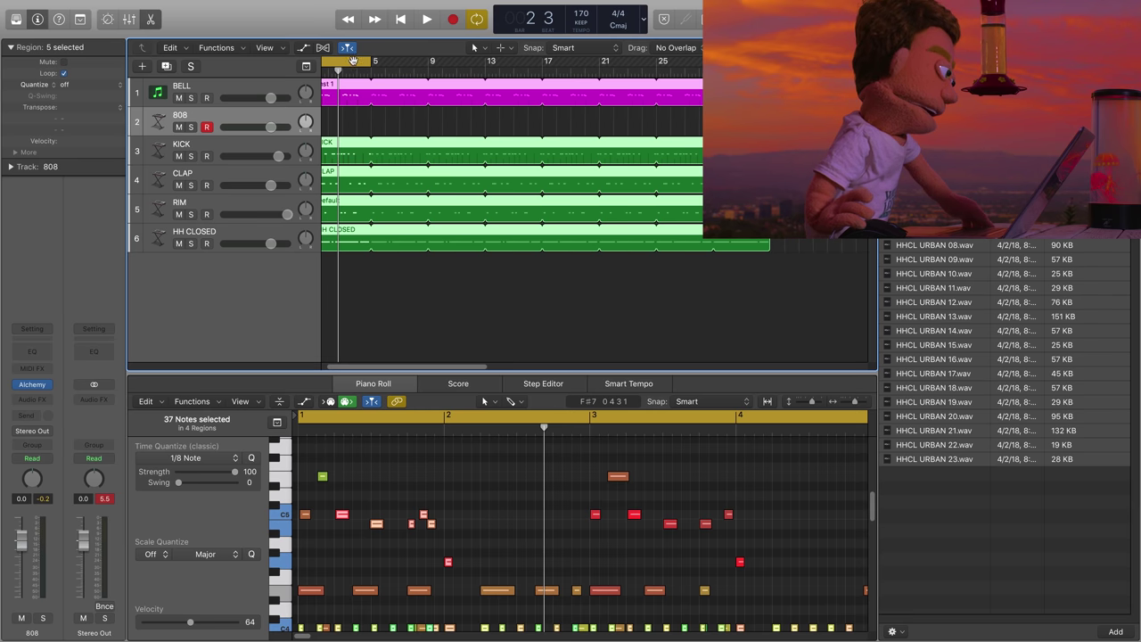
left_click_drag(371, 61, 772, 61)
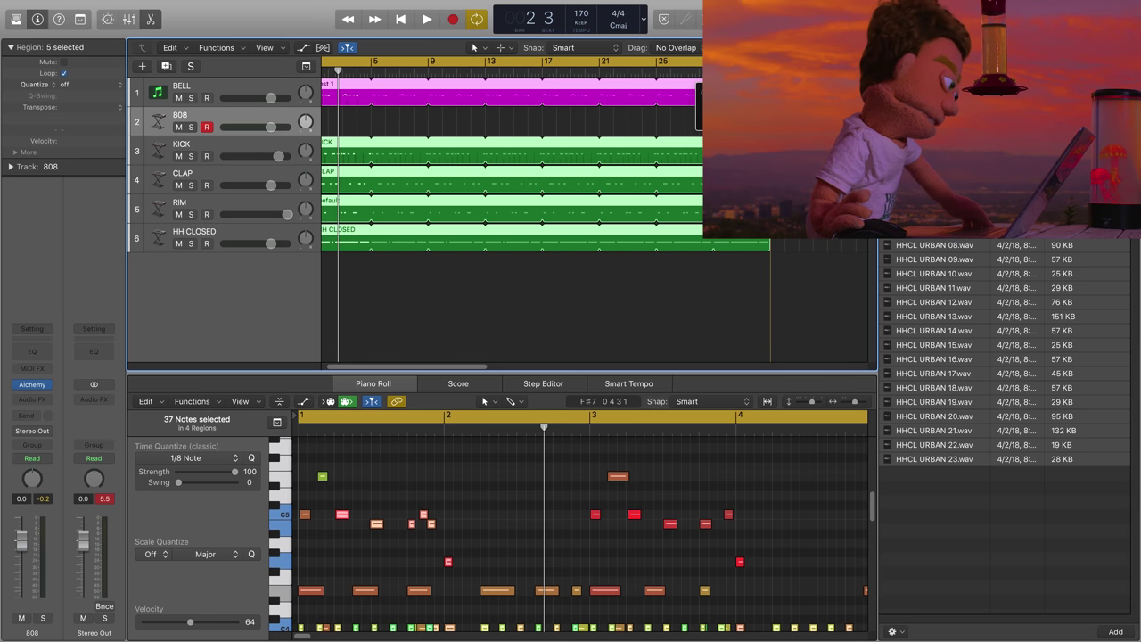
- Record an 808 part on the 808 track up to bar 17 and delete the portion before bar 9
left_click(457, 21)
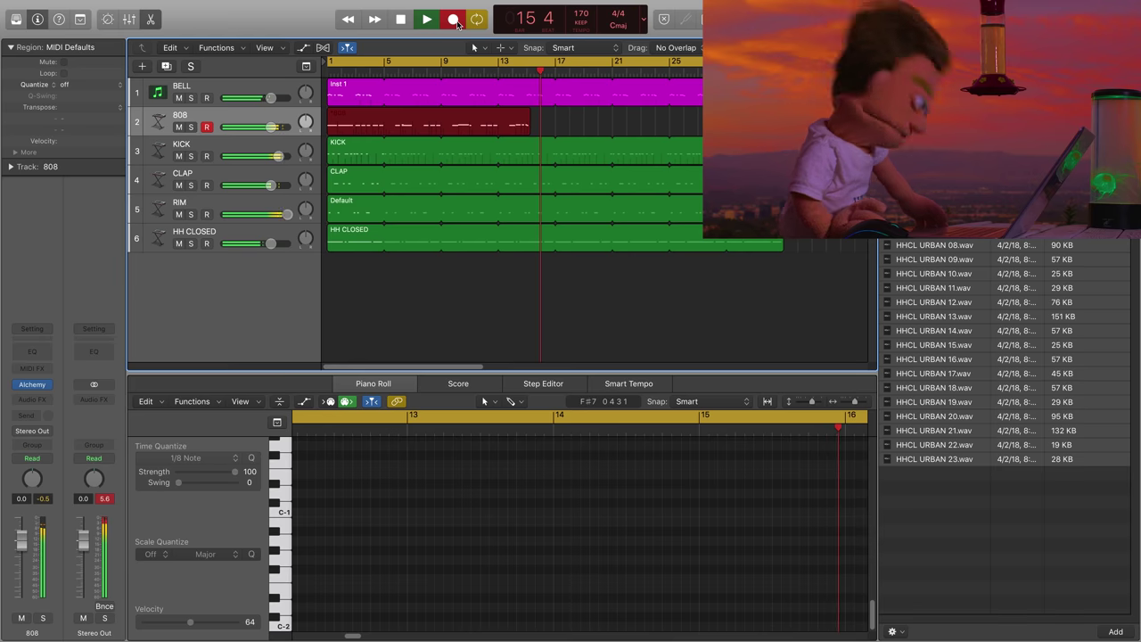
key("space")
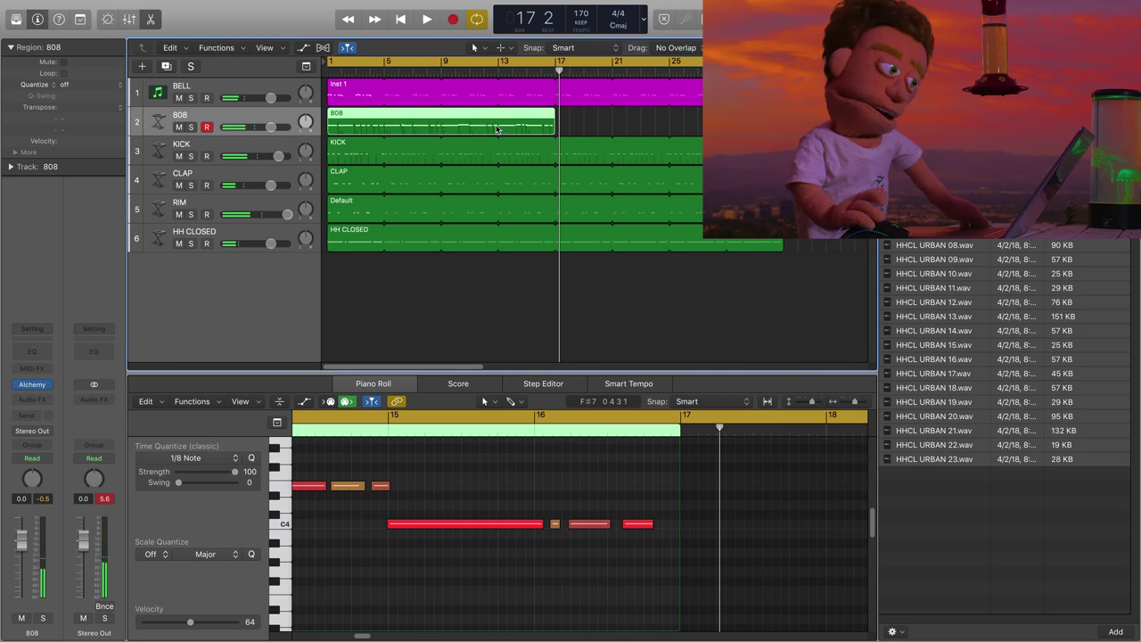
left_click(440, 120)
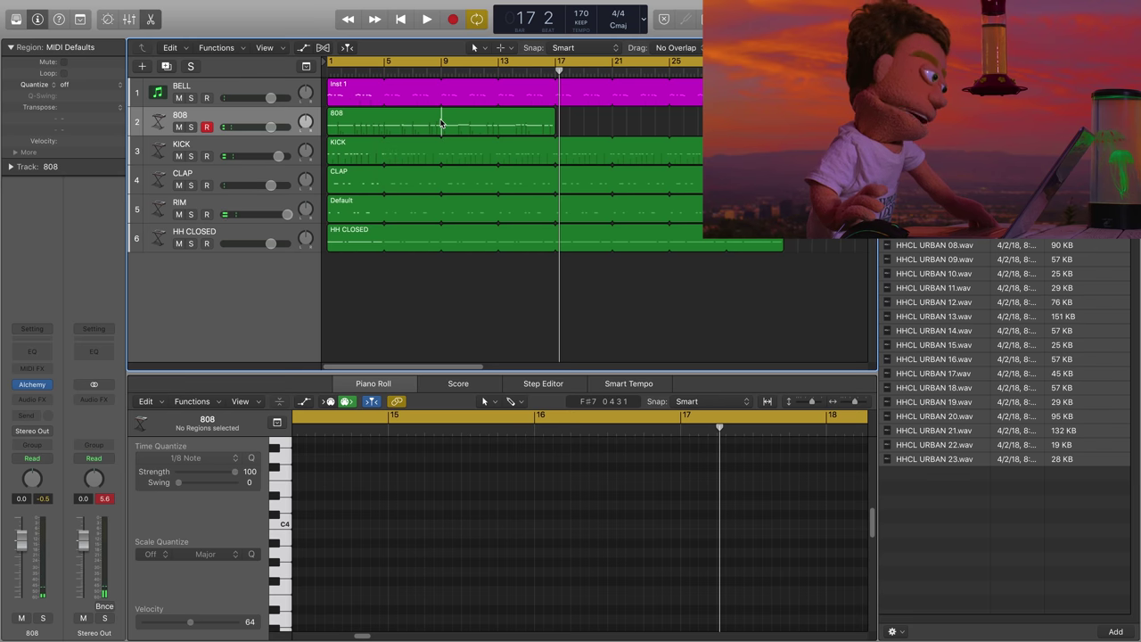
key("super+e")
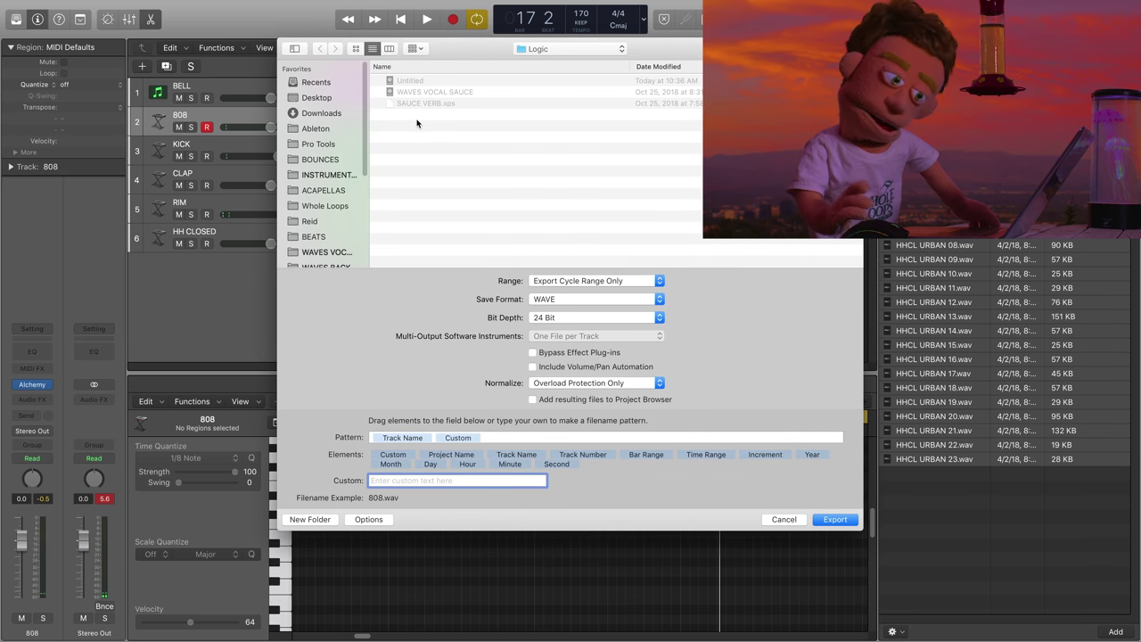
key("Escape")
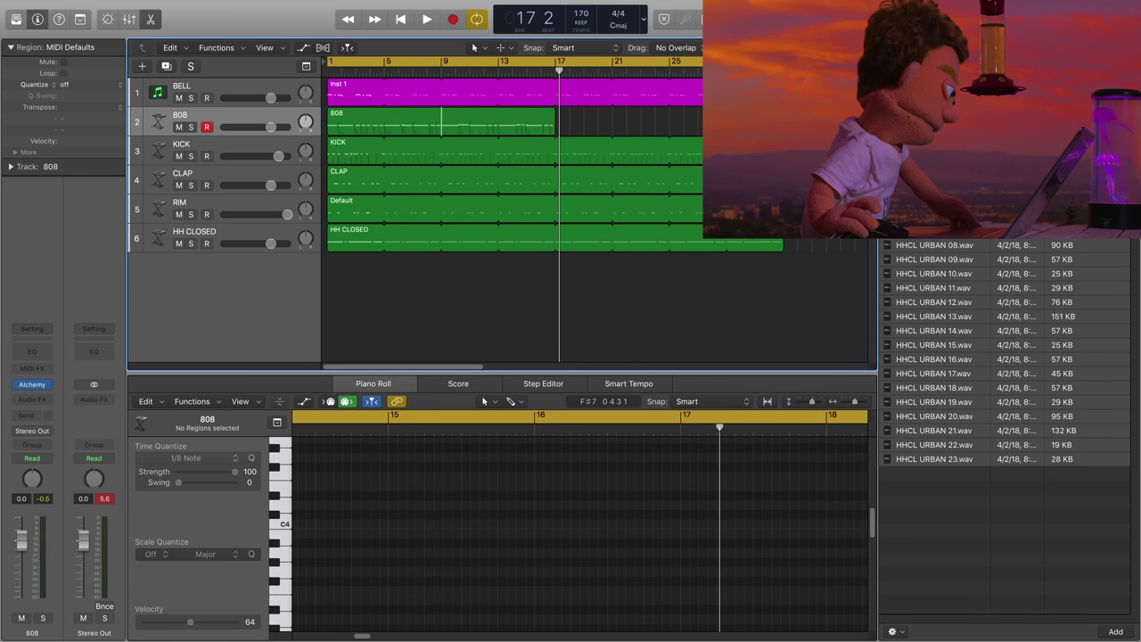
left_click(423, 129)
key("Delete")
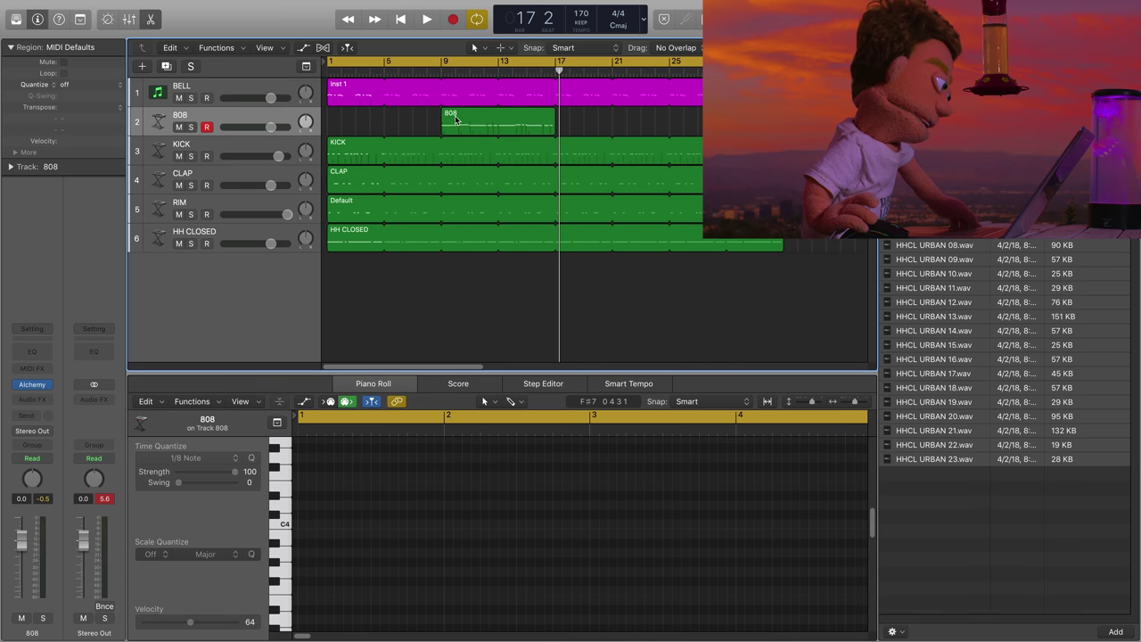
- Quantize all notes of the 808 region to 1/8 Note and loop the region past bar 25
left_click(467, 122)
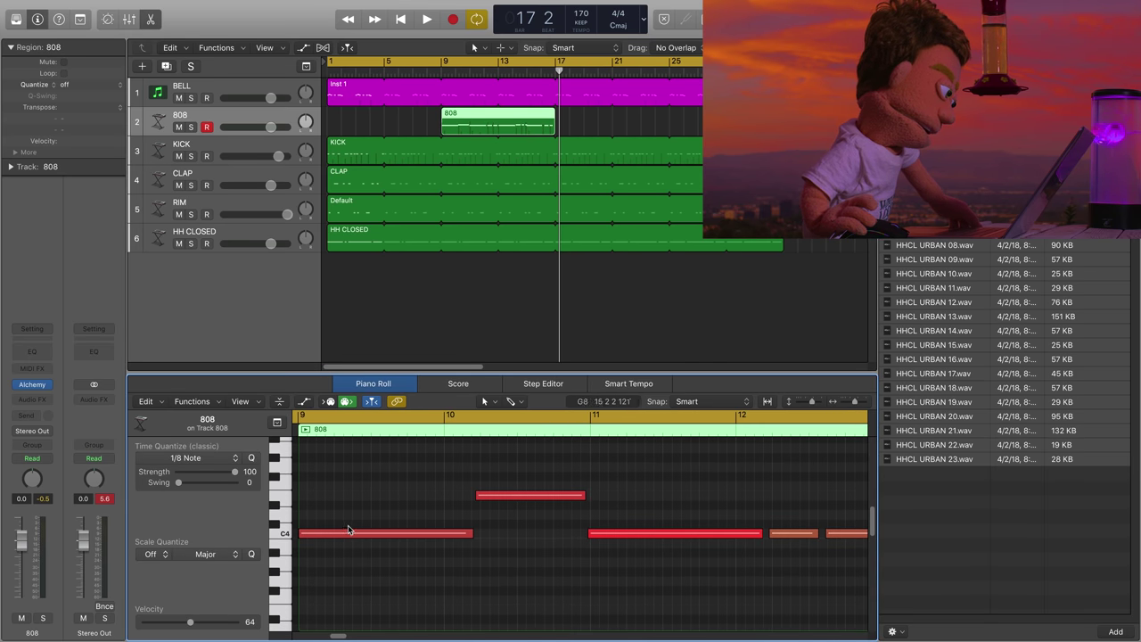
key("super+a")
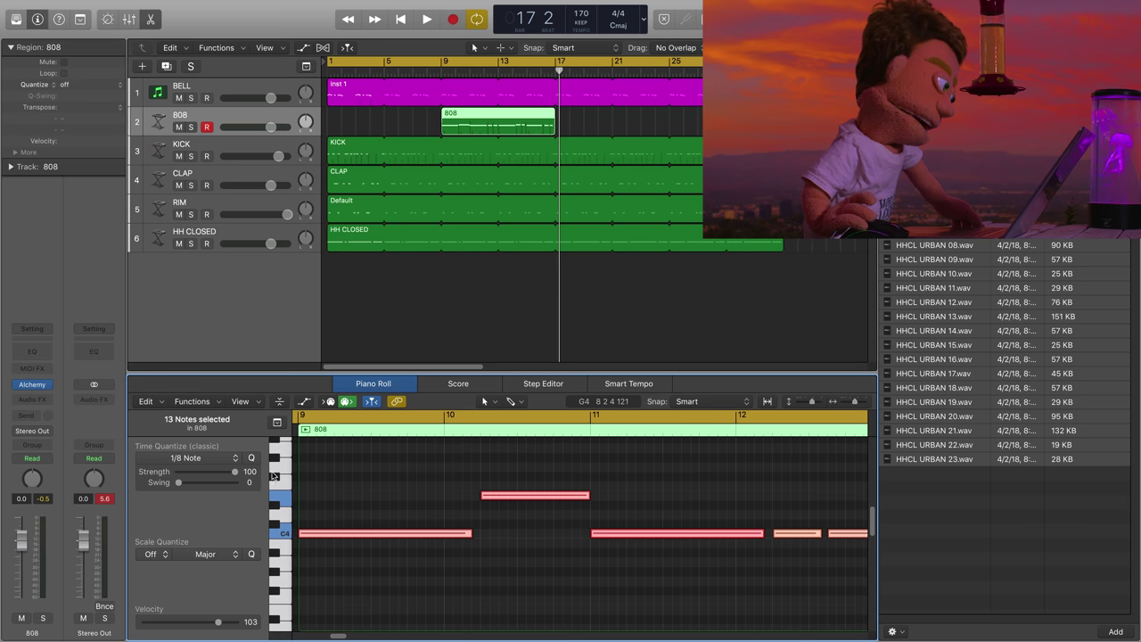
left_click_drag(556, 109, 727, 111)
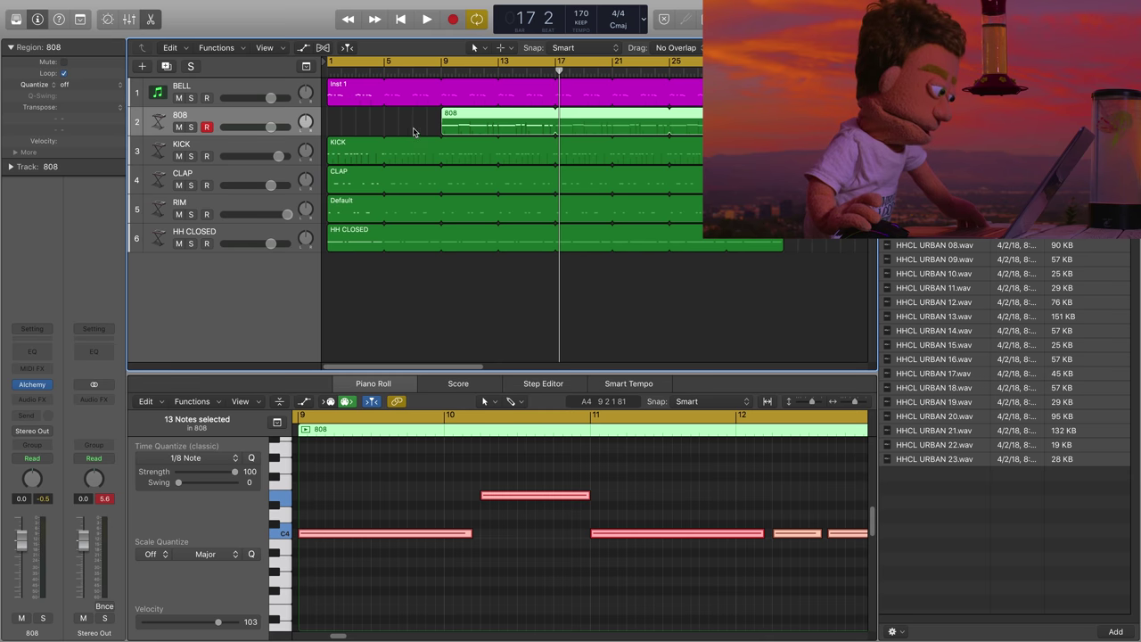
- Move the KICK, CLAP, RIM and HH CLOSED regions to start at bar 9 and play the arrangement from the beginning
left_click_drag(372, 147, 465, 225)
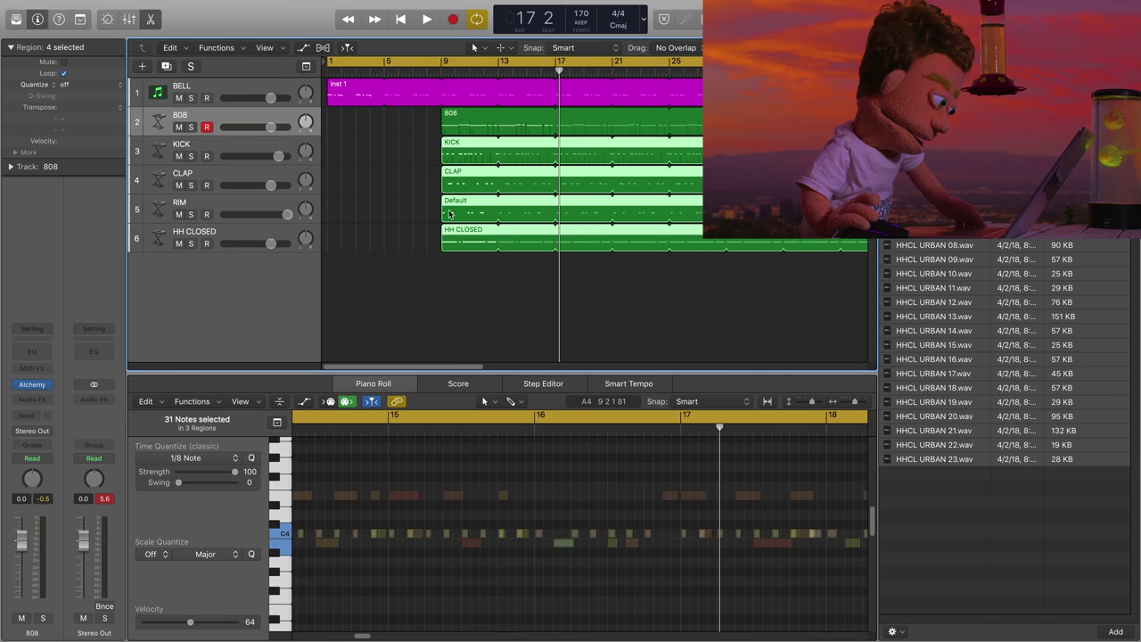
key("Return")
key("space")
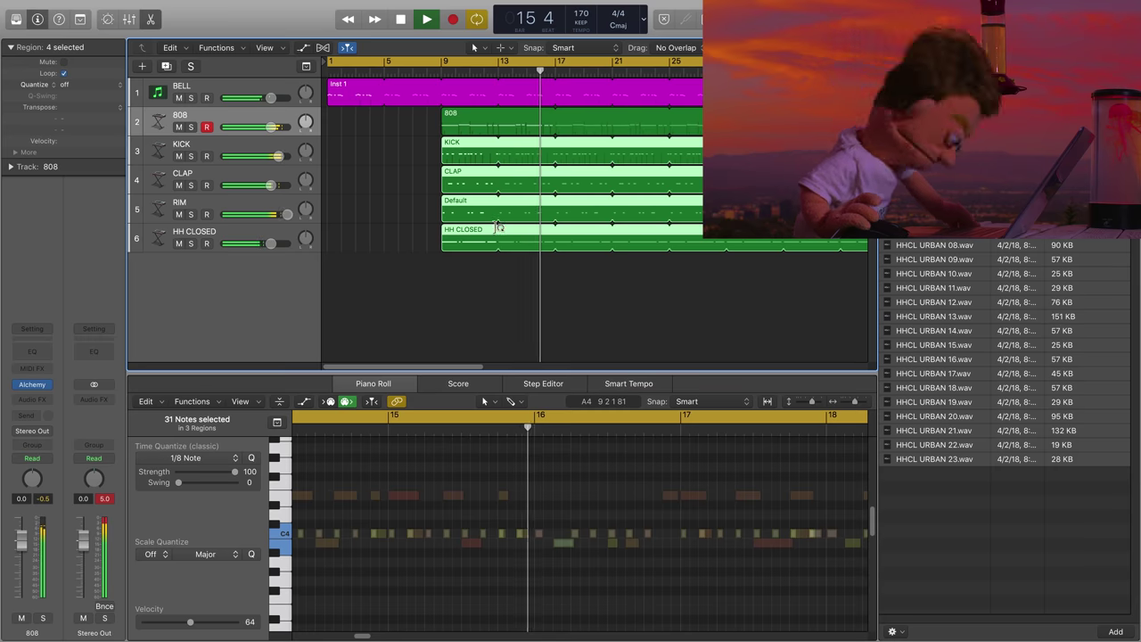
- Open the HH CLOSED region in the Piano Roll and nudge all its notes slightly later off the grid
key("e")
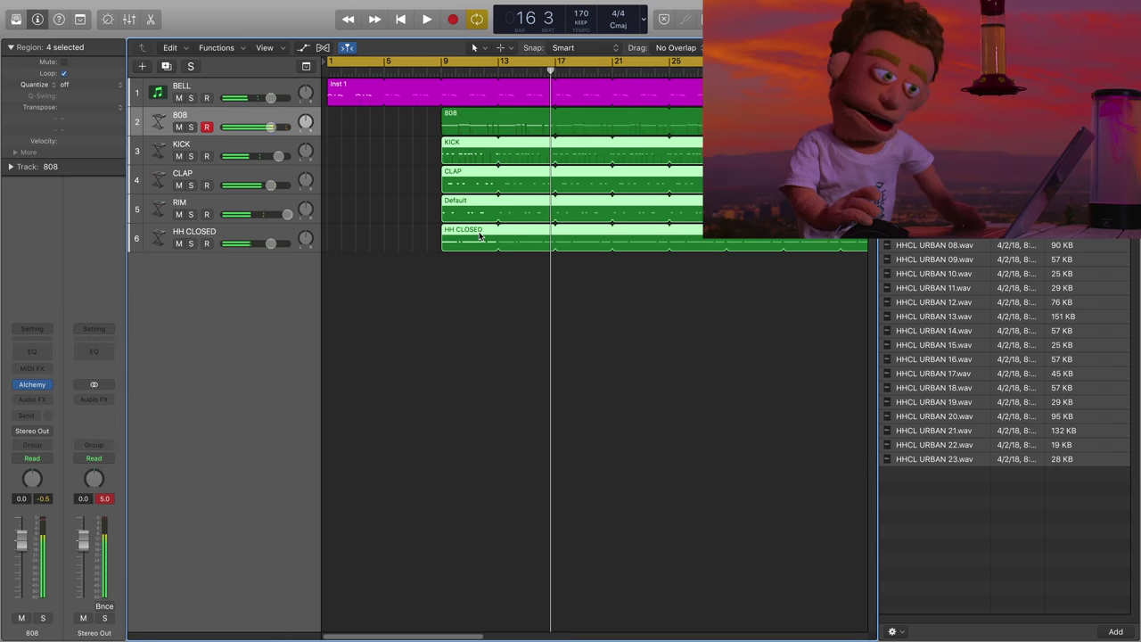
left_click(402, 232)
left_click(483, 234)
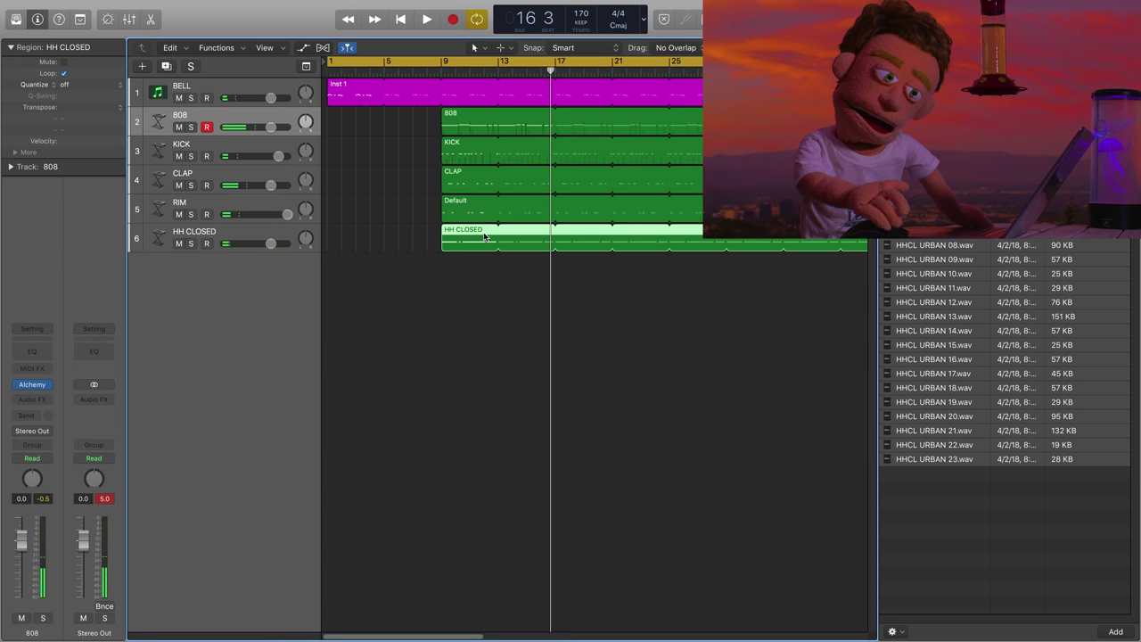
key("e")
scroll(499, 481, "left", 15)
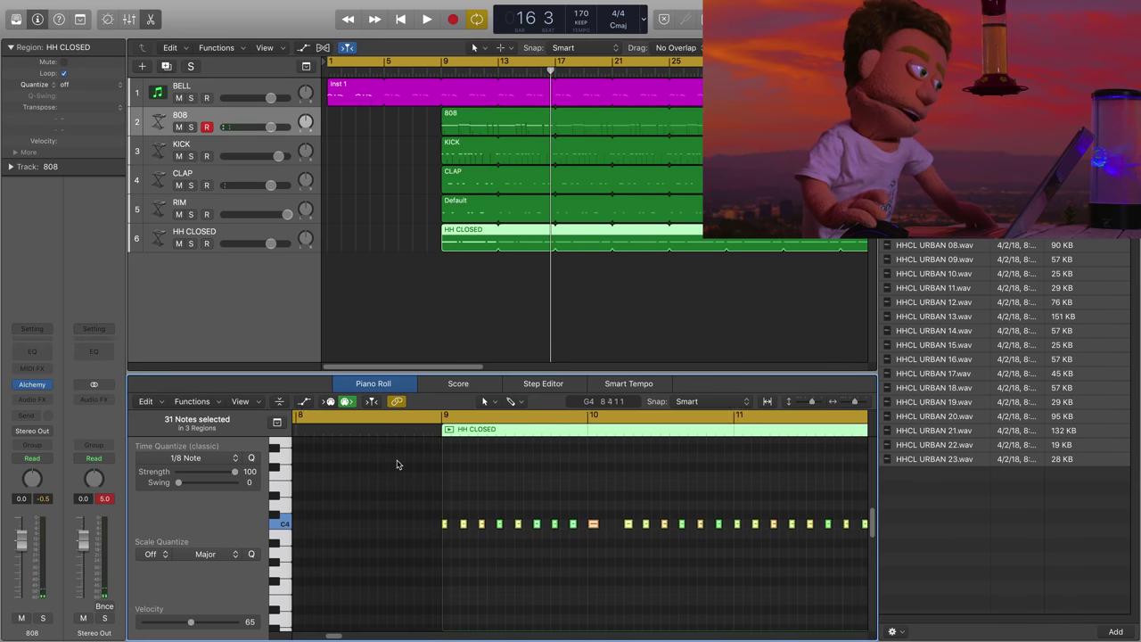
scroll(622, 504, "right", 5)
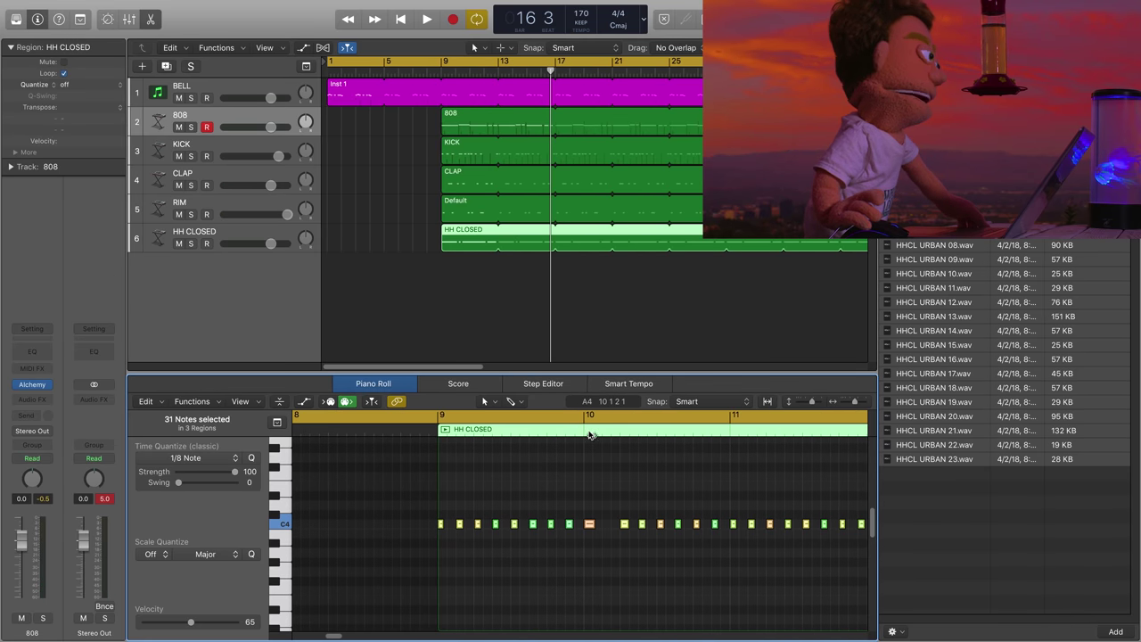
left_click(582, 431)
left_click(865, 403)
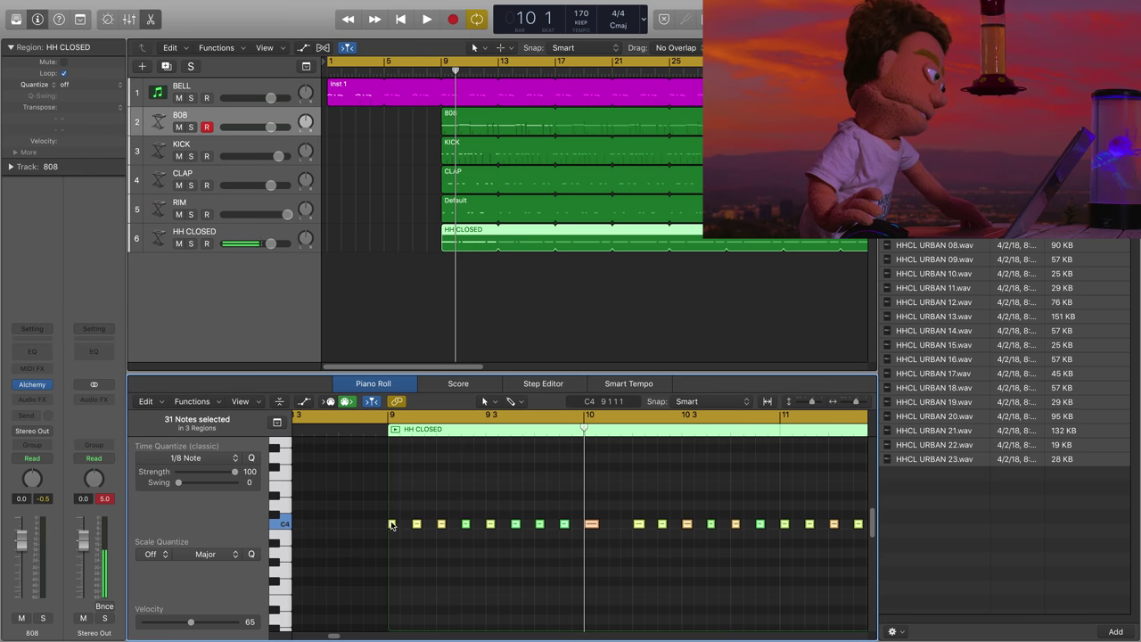
left_click(391, 524)
left_click_drag(393, 526, 397, 528)
- Make the cycle range start at bar 9 and play the full beat from there
key("space")
key("space")
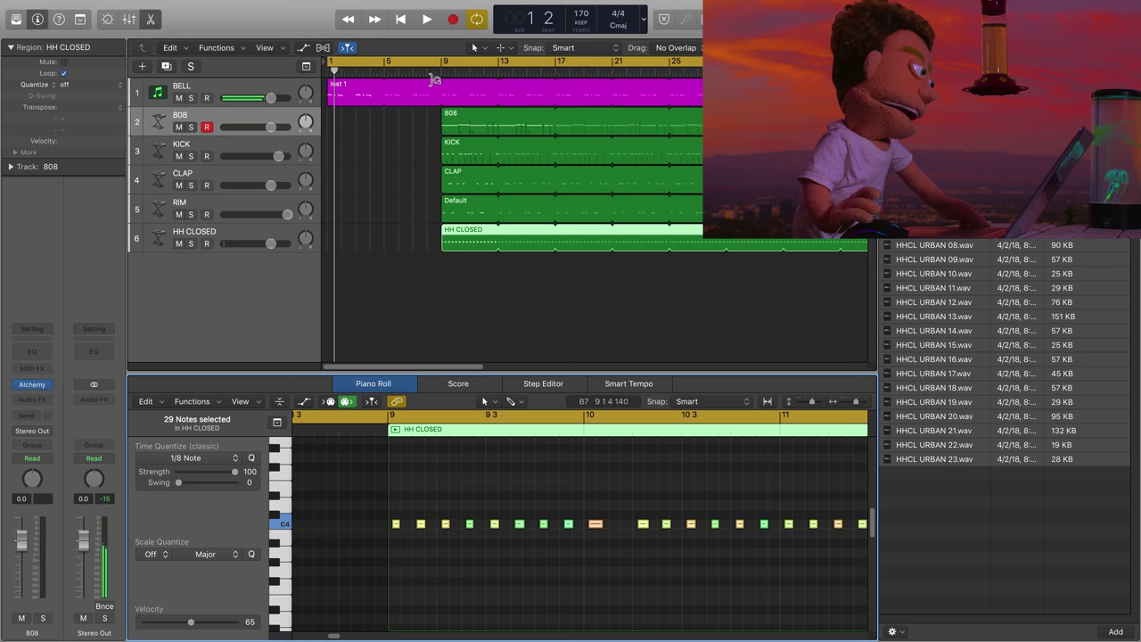
left_click_drag(442, 61, 557, 61)
key("space")
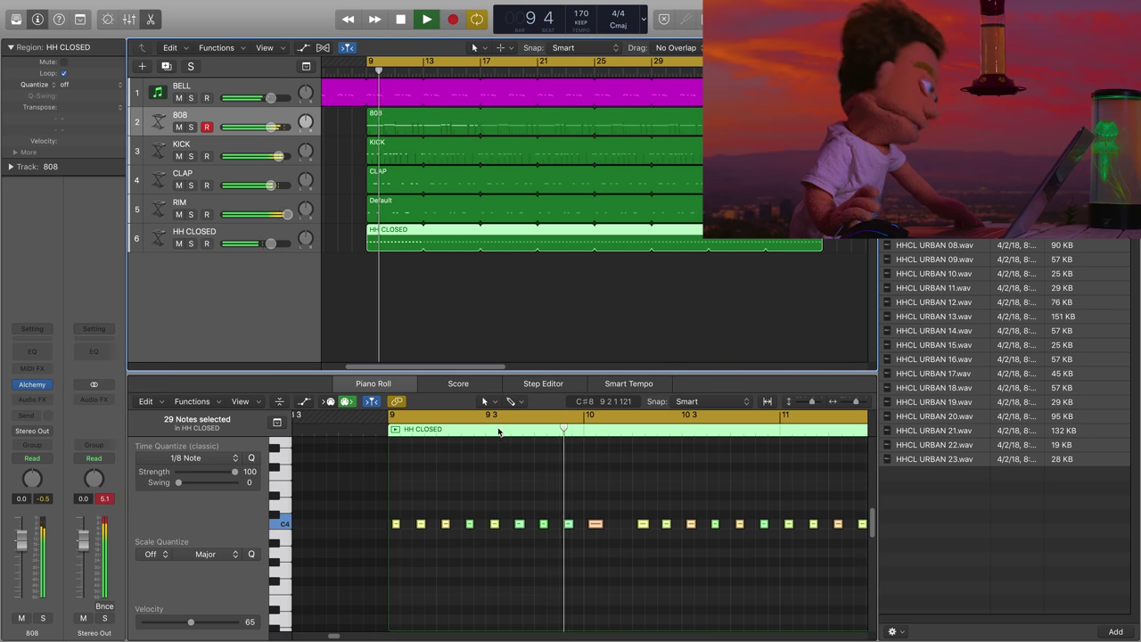
- Nudge the HH CLOSED notes slightly earlier, closer to the grid, and replay the loop to check the timing
left_click(857, 401)
scroll(790, 502, "up", 3)
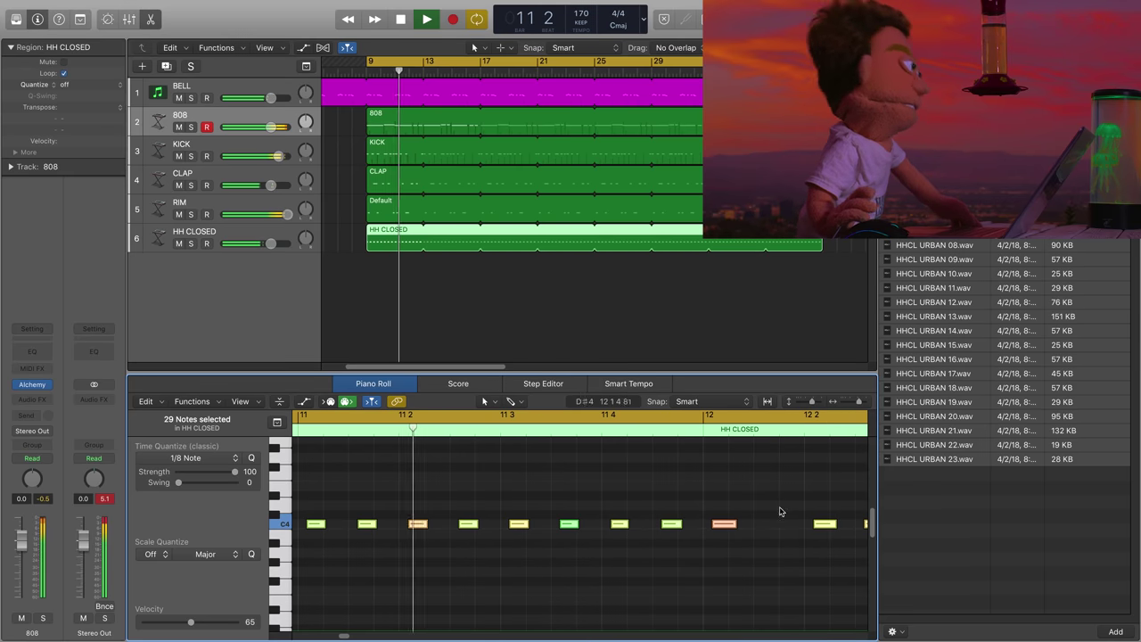
key("space")
left_click_drag(669, 526, 668, 527)
key("space")
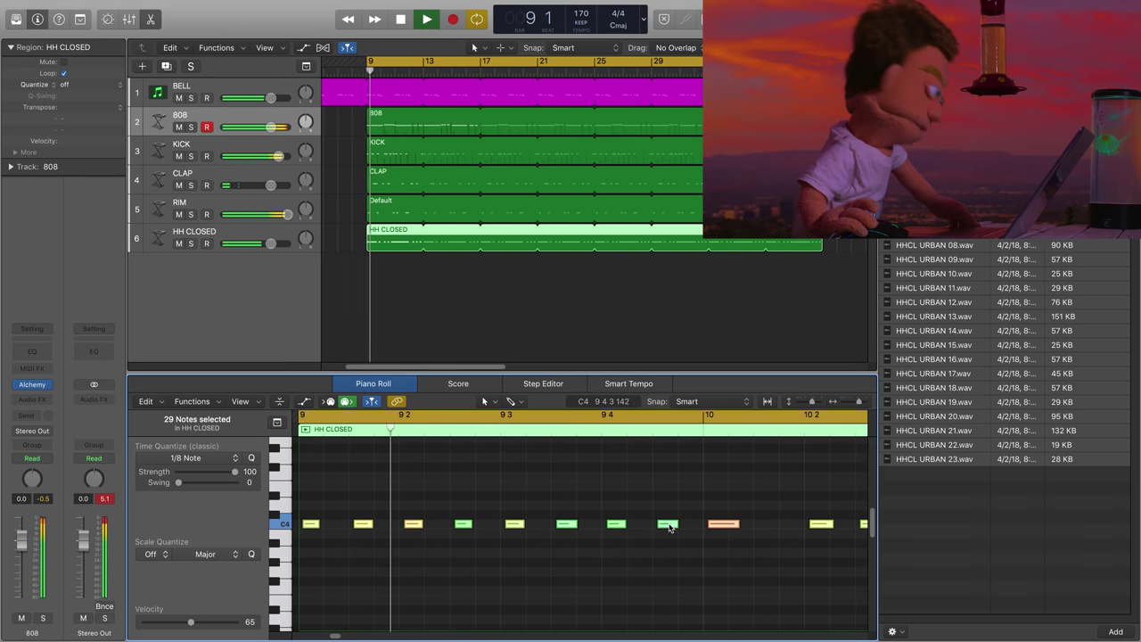
key("space")
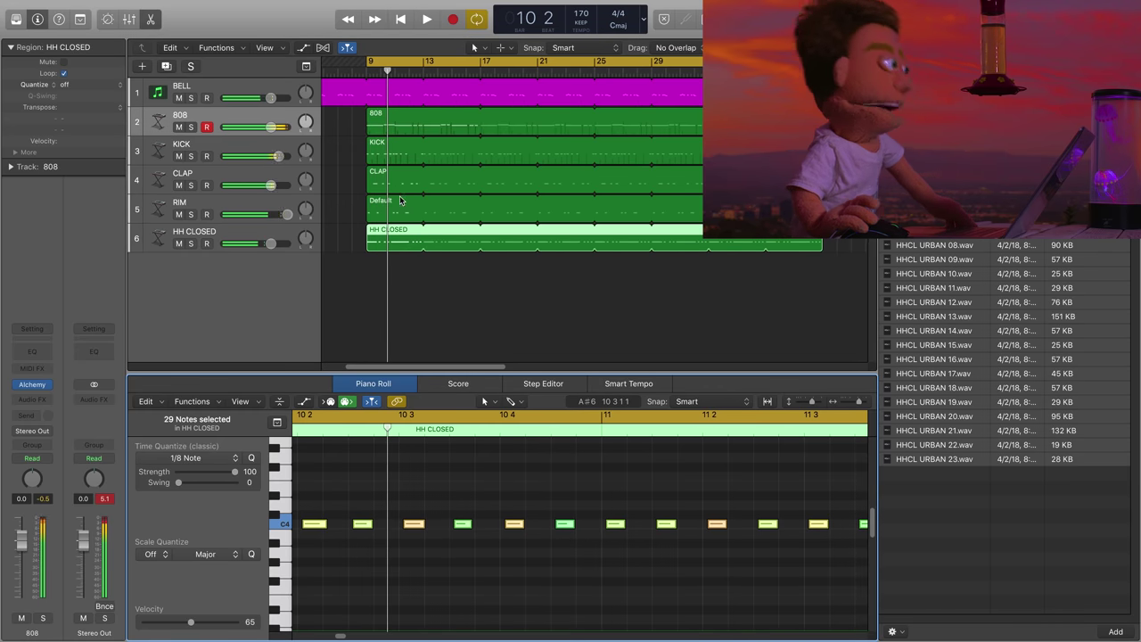
- Nudge all notes of the RIM track's region slightly later off the grid and play the loop to check the timing
left_click(399, 205)
left_click(514, 504)
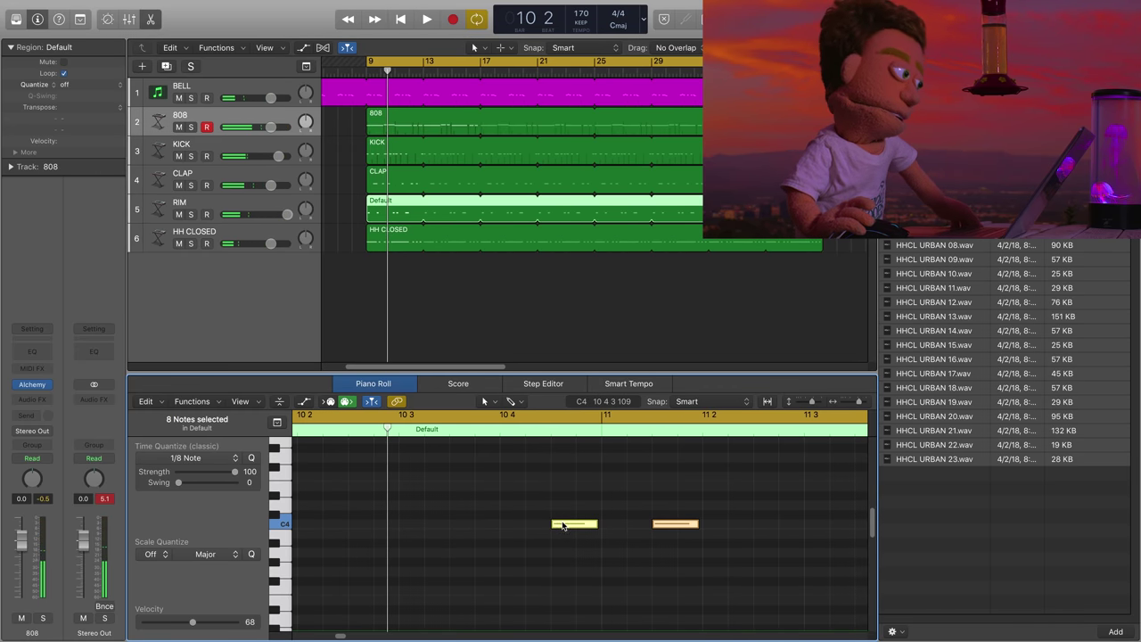
left_click_drag(562, 525, 568, 527)
key("space")
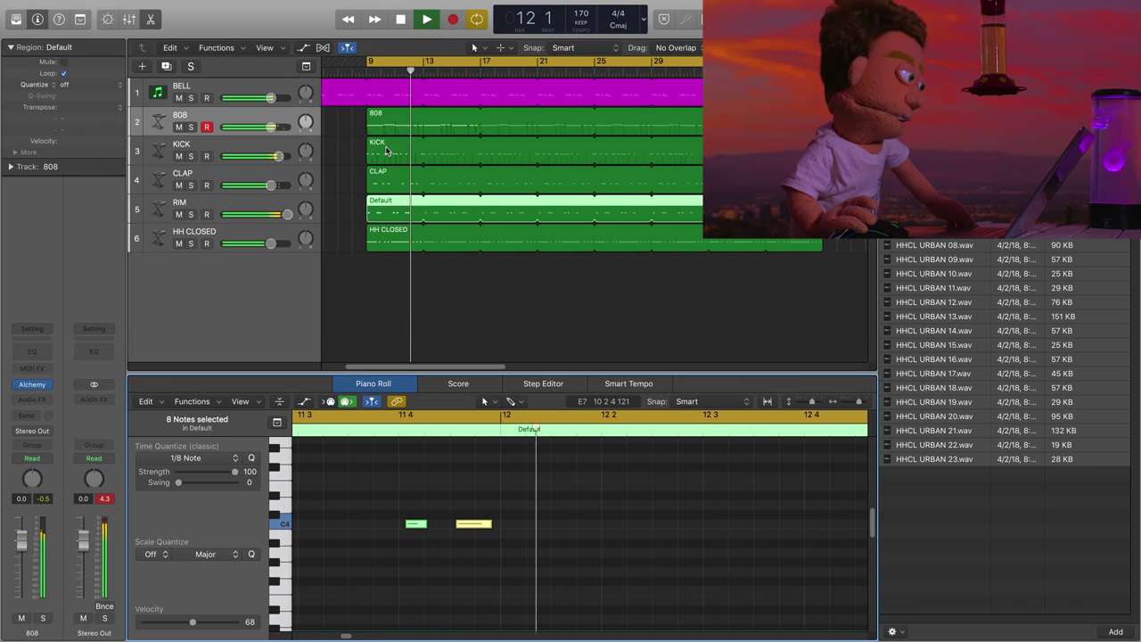
key("space")
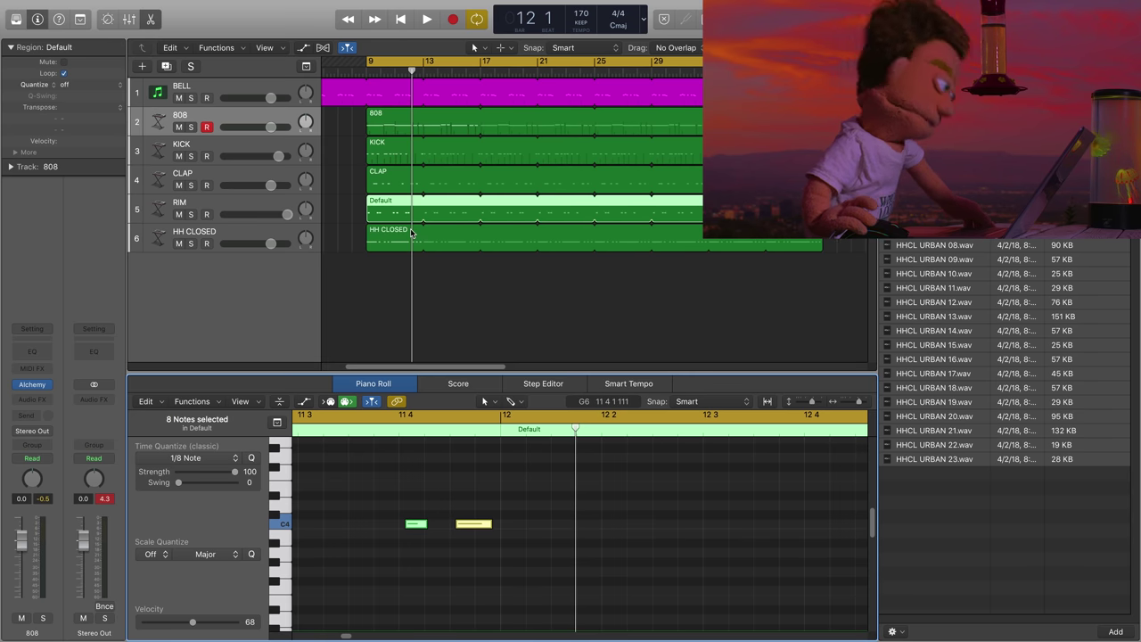
- Lower the RIM track's volume a little and pan the RIM and HH CLOSED tracks slightly off center while the loop plays
key("space")
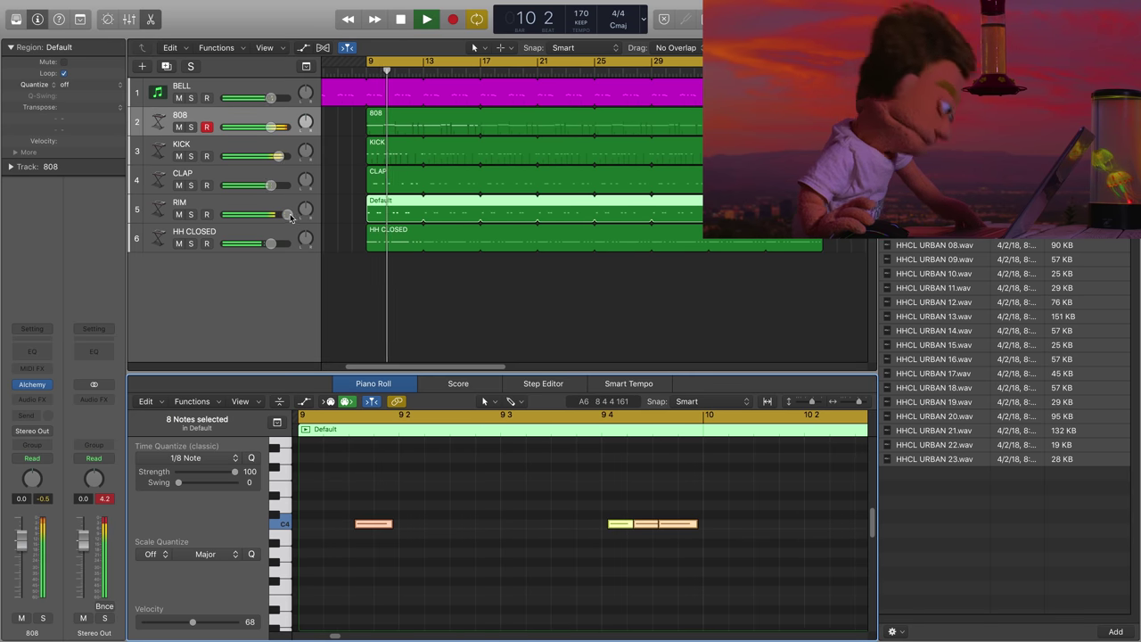
left_click_drag(287, 214, 306, 237)
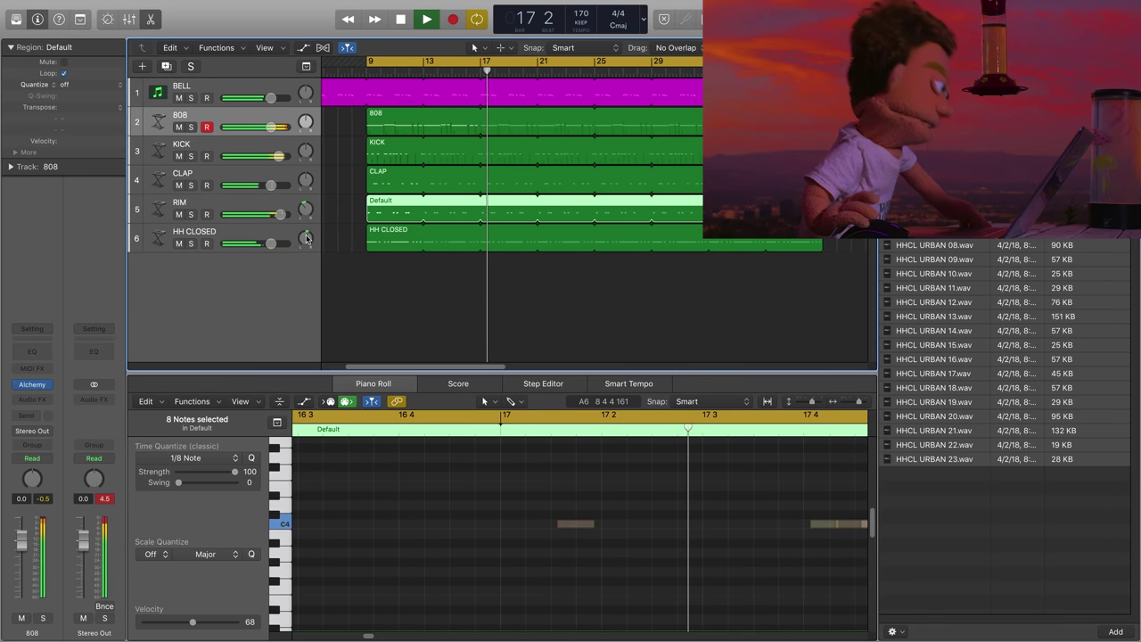
key("space")
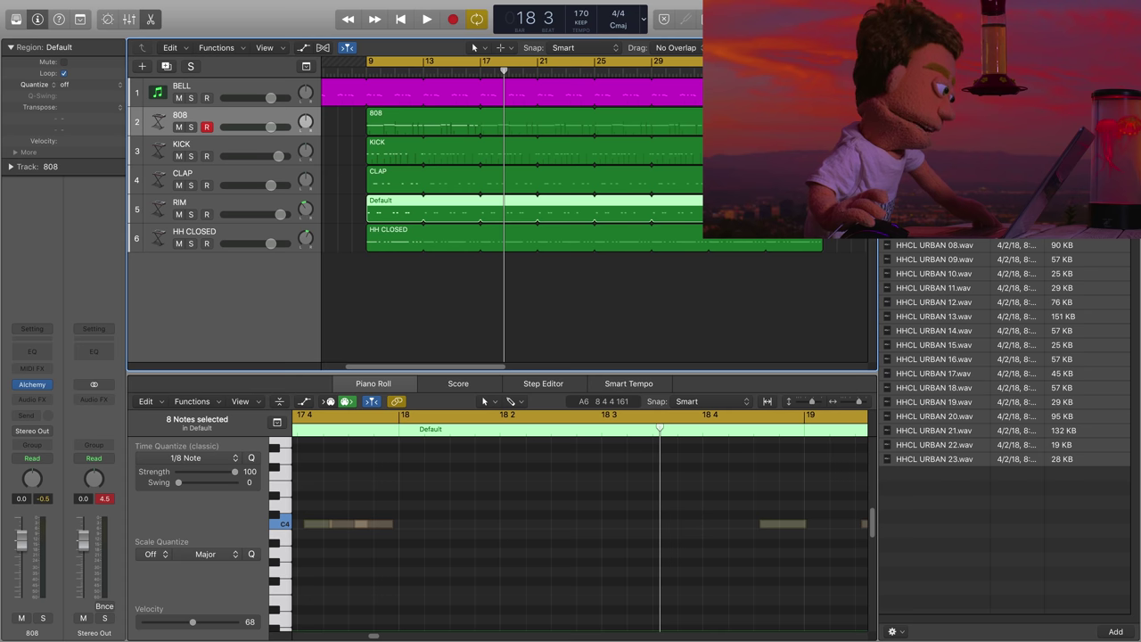
- Record an open hi-hat pattern on a new HH OPEN track and loop its region from bar 25 to the other drums' end
key("super+Up")
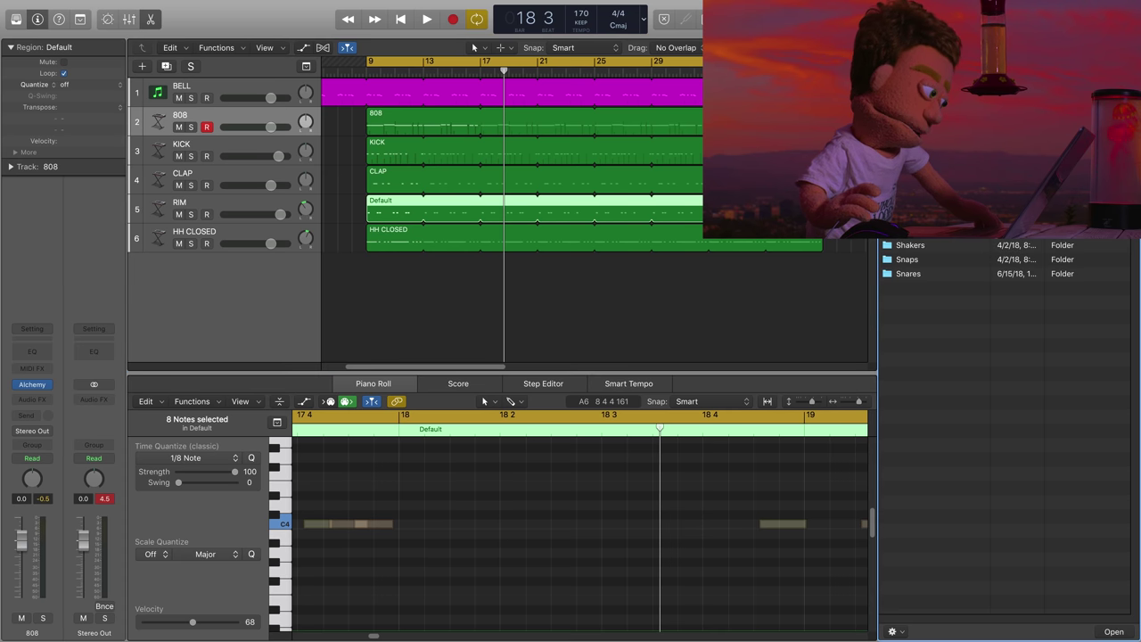
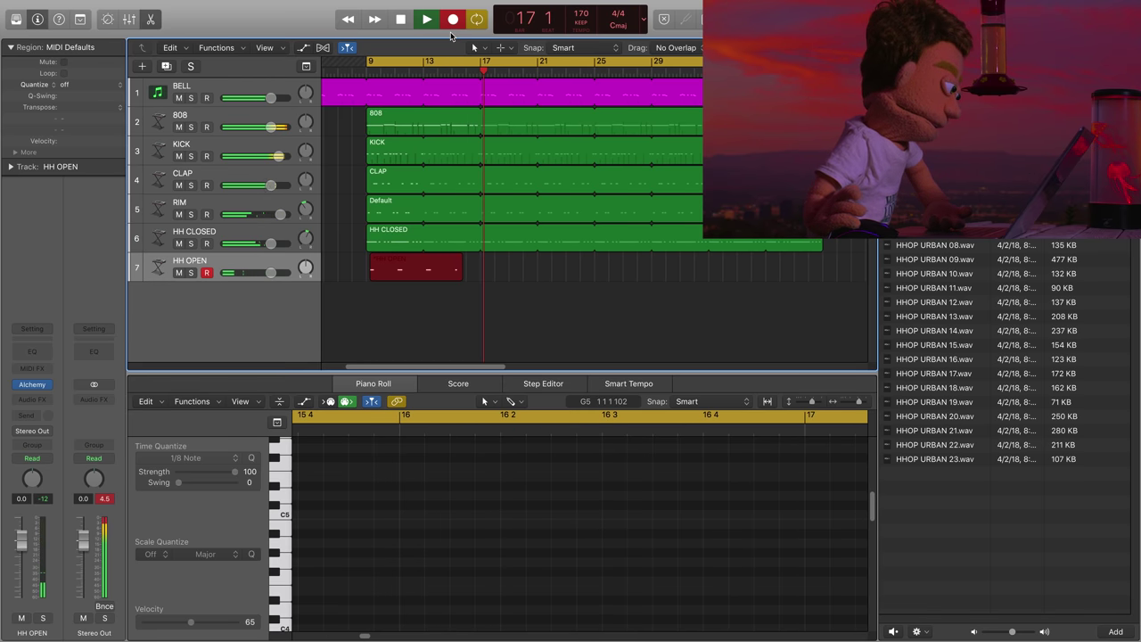
key("space")
left_click_drag(470, 267, 822, 267)
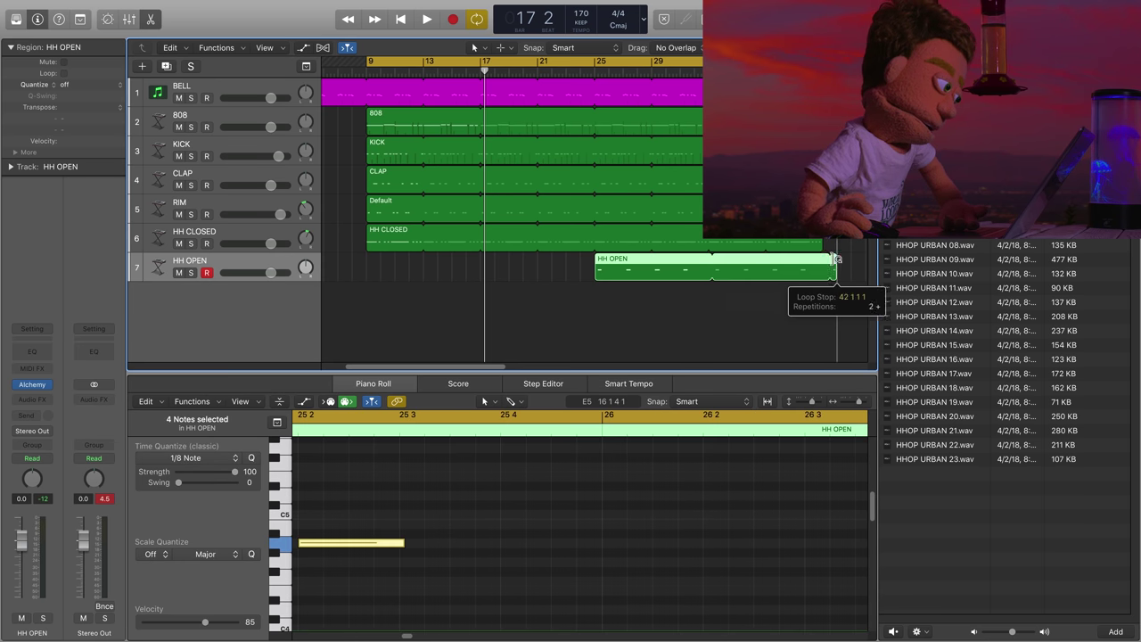
- Show track automation and set the BELL track's automation lane to the HalfTime Mix parameter
left_click(267, 90)
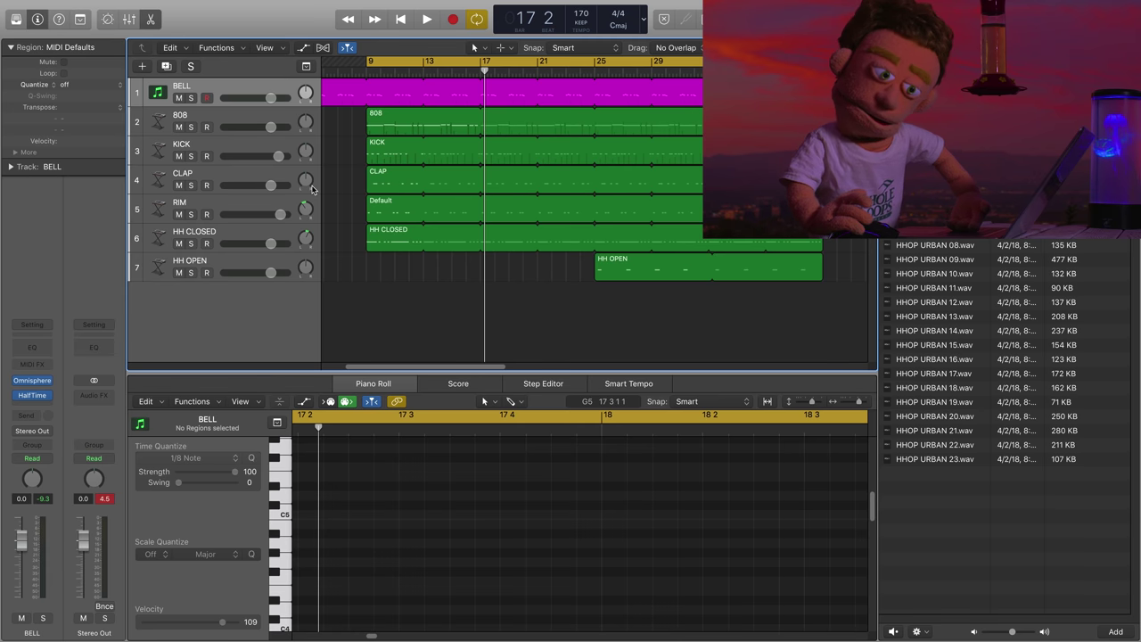
key("x")
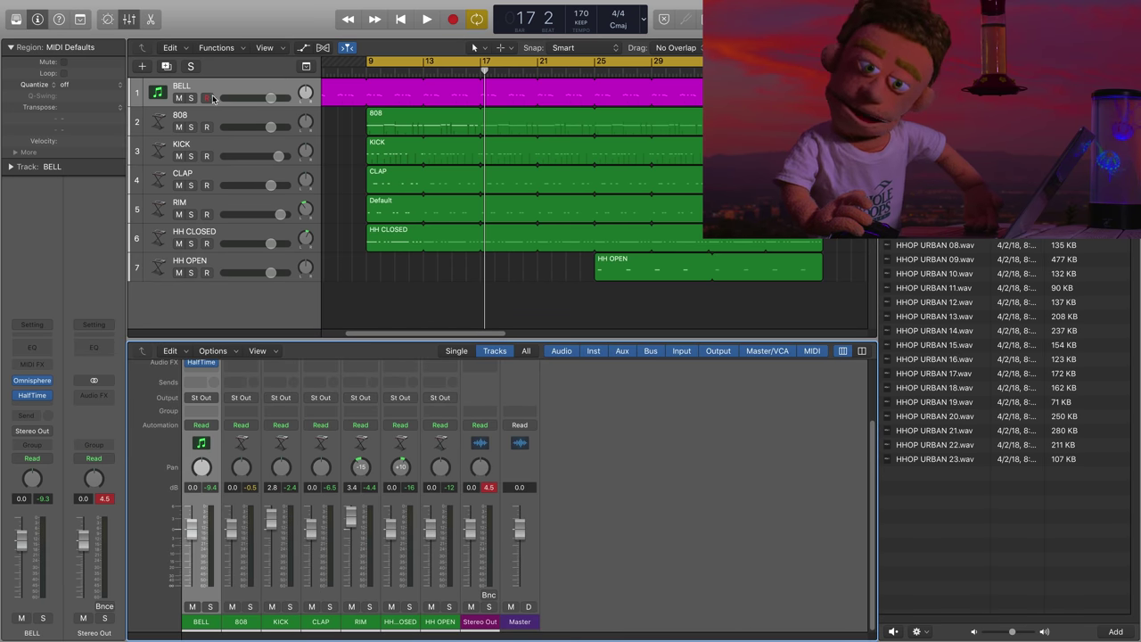
key("a")
left_click(233, 118)
mouse_move(294, 207)
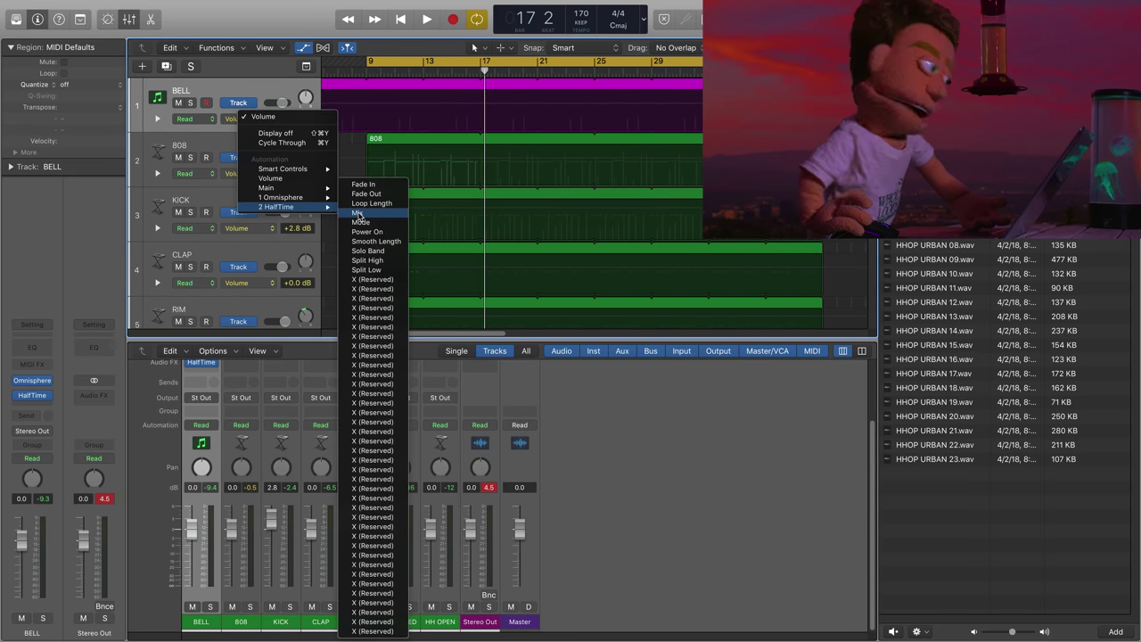
left_click(358, 214)
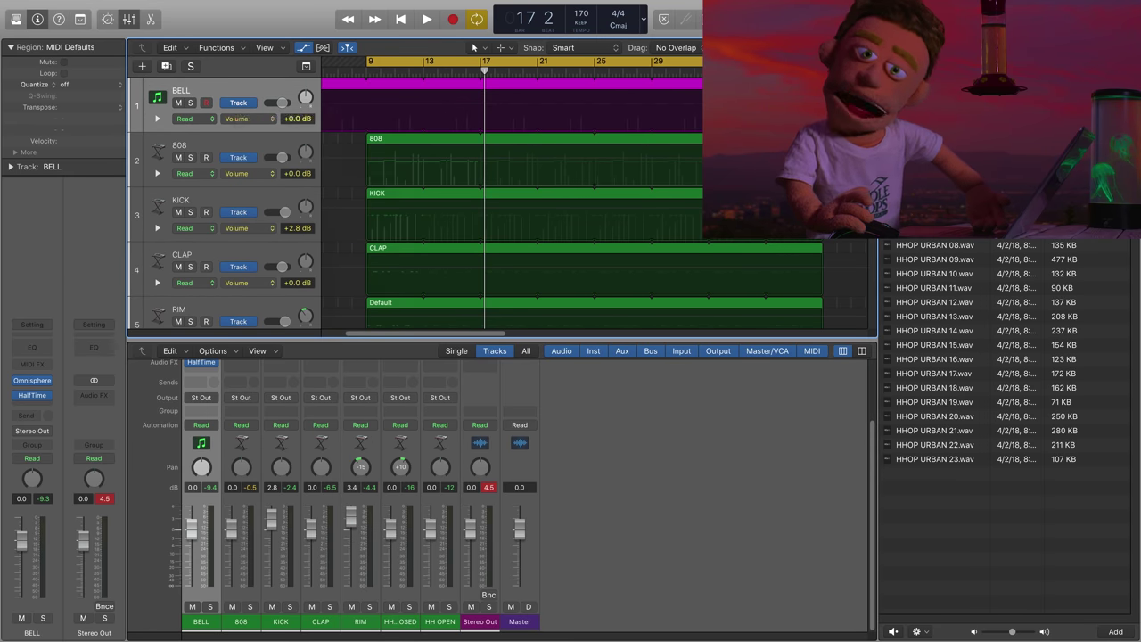
- Turn off cycling, add a Mix automation point of 1 at bar 1 on BELL and play from the song's start
left_click(376, 59)
scroll(371, 77, "left", 5)
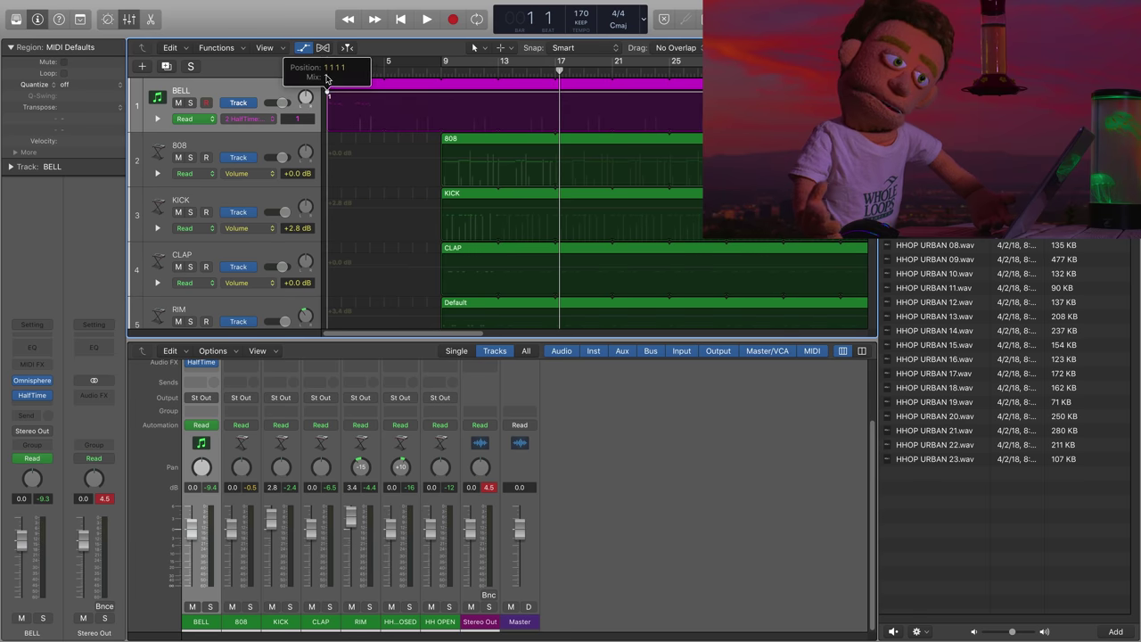
key("space")
key("space")
left_click(355, 69)
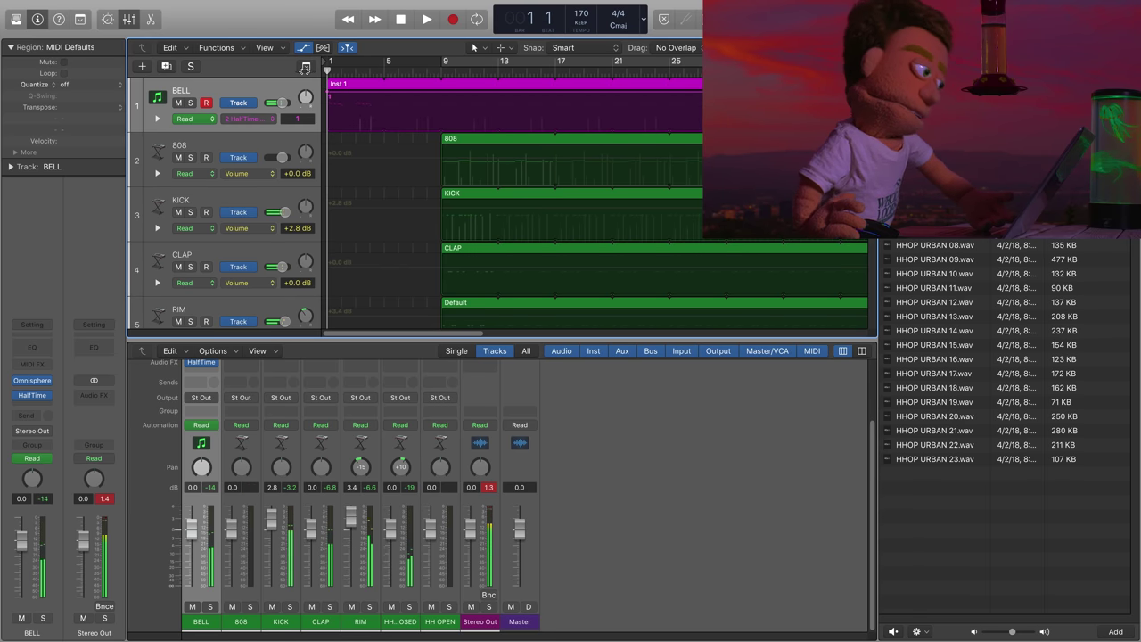
key("space")
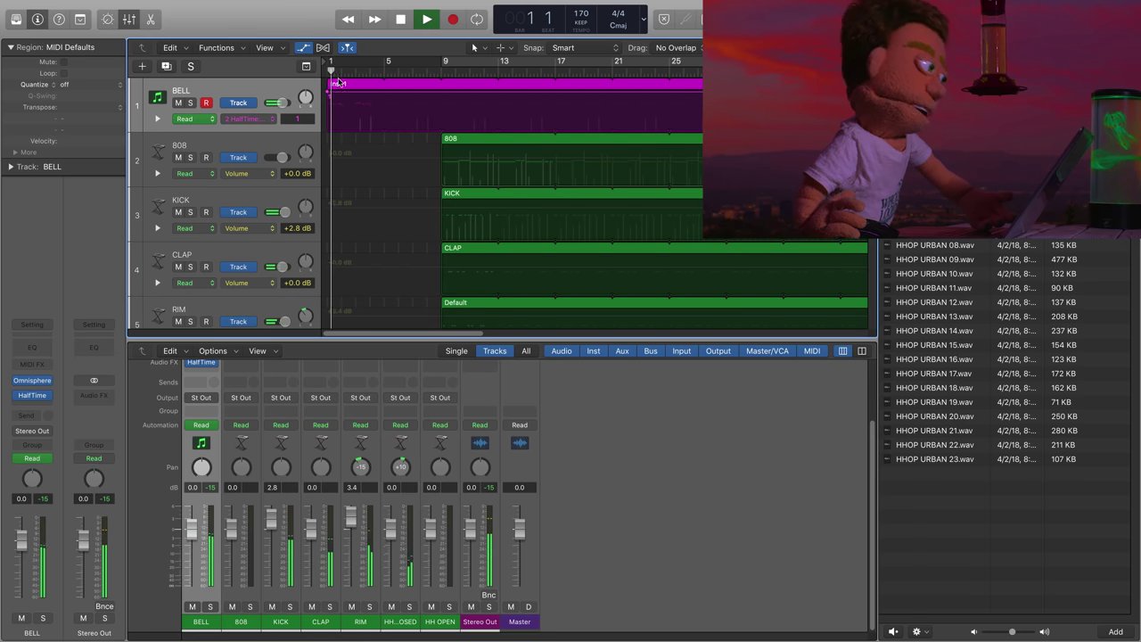
- Switch the BELL track's automation lane to HalfTime's Split Low parameter and play the intro
left_click(251, 118)
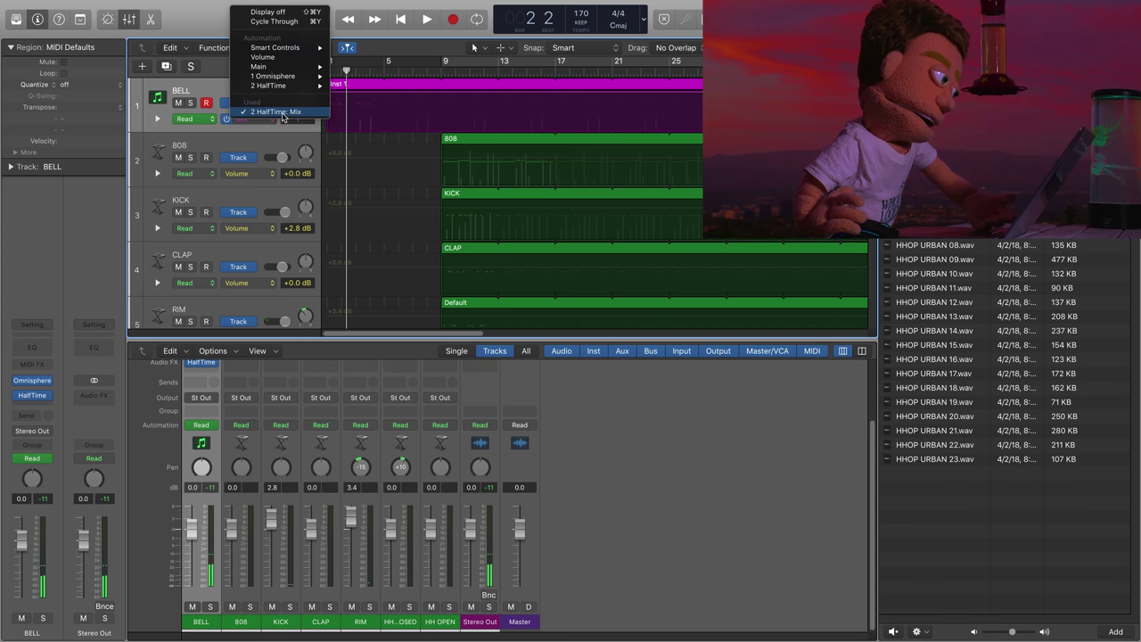
mouse_move(314, 87)
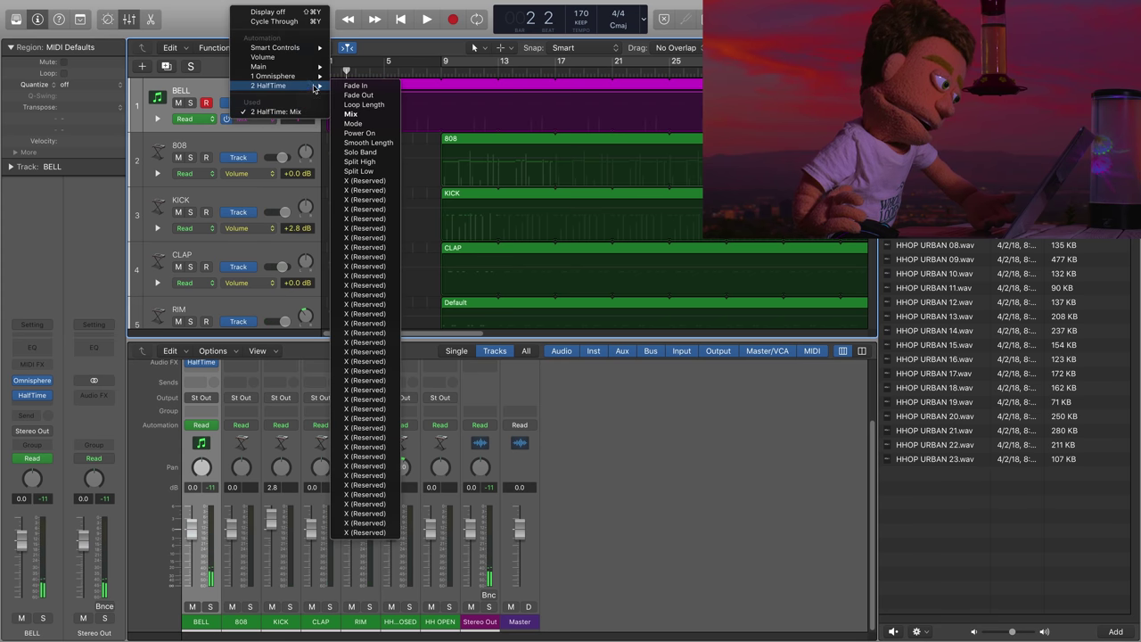
left_click(360, 171)
key("space")
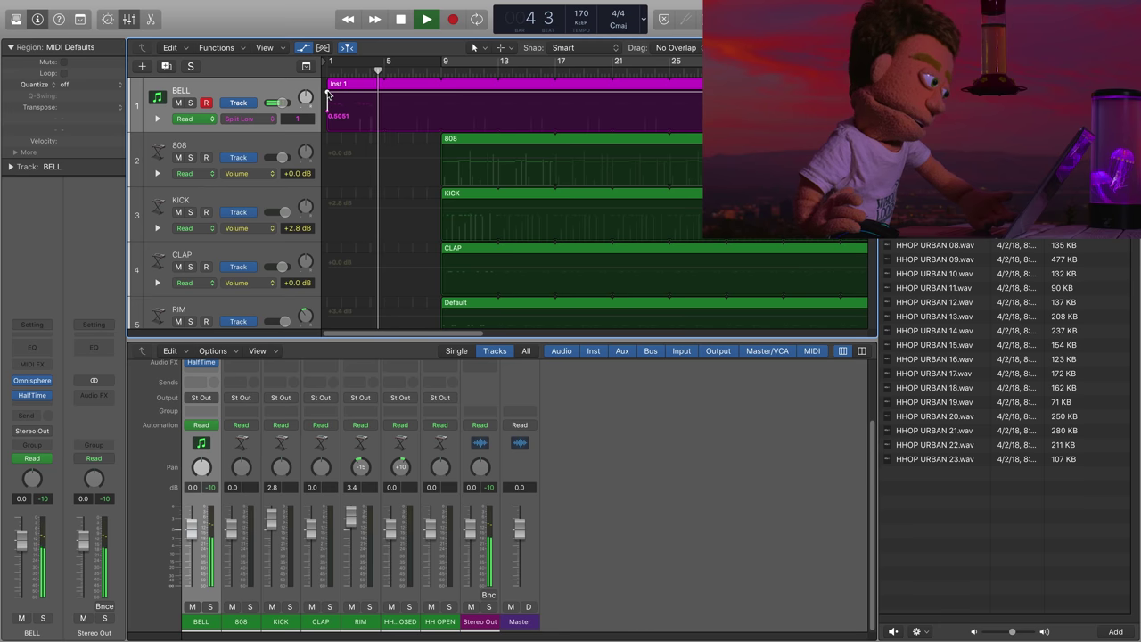
- Try lowering BELL's Split Low automation to 0 at bar 1 and listen through the drums' entry
left_click_drag(328, 95, 331, 154)
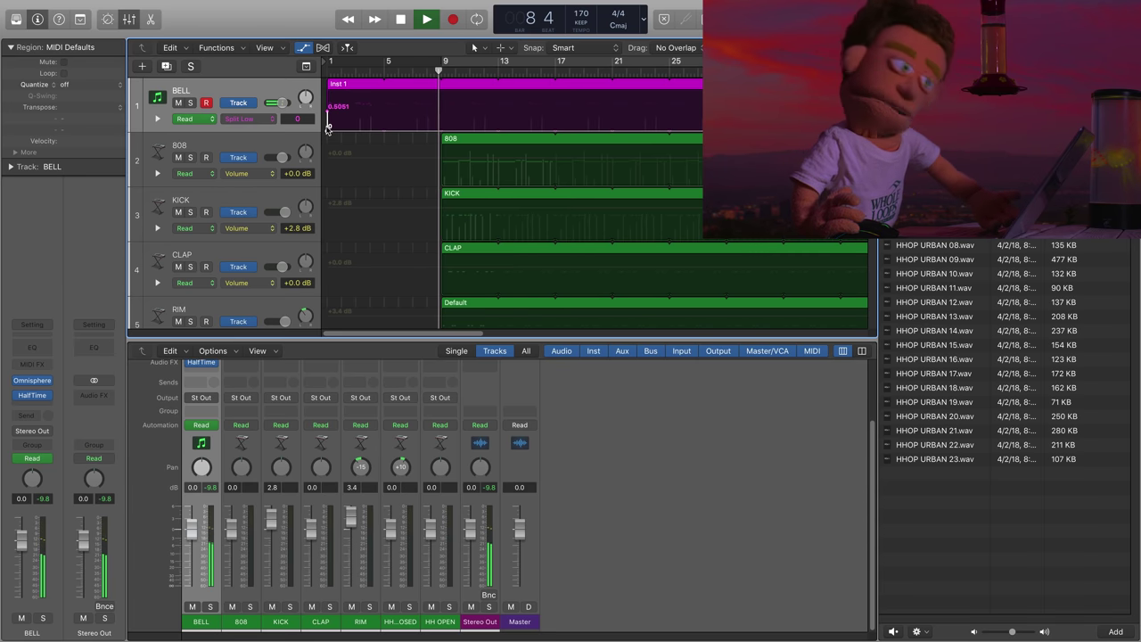
mouse_move(327, 130)
left_mouse_down()
mouse_move(323, 109)
mouse_move(328, 135)
left_mouse_up()
key("space")
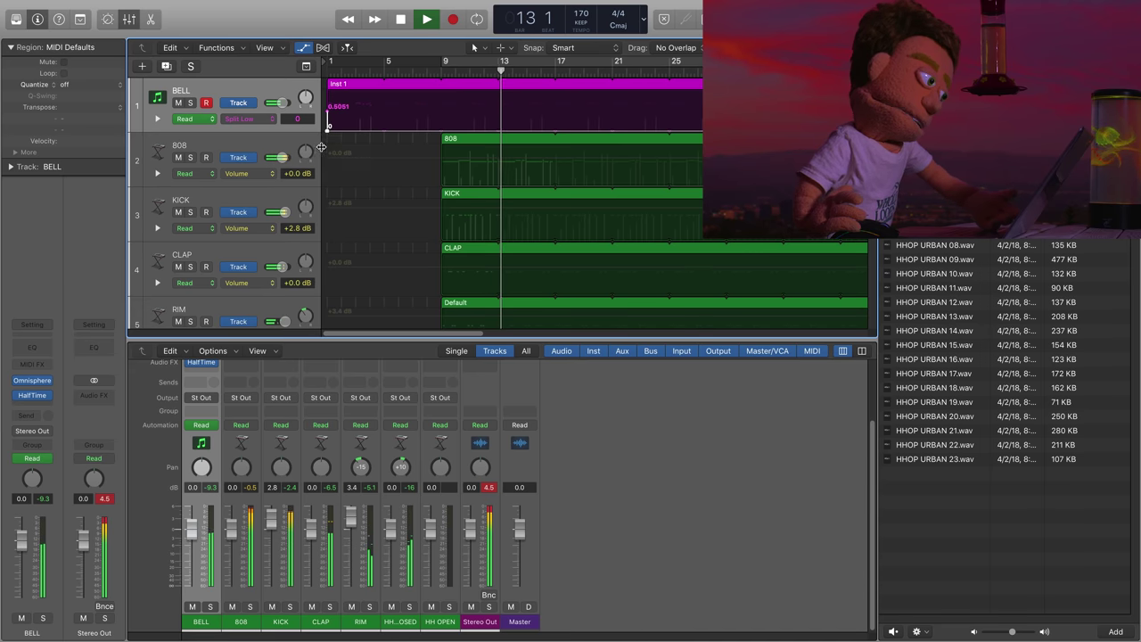
key("space")
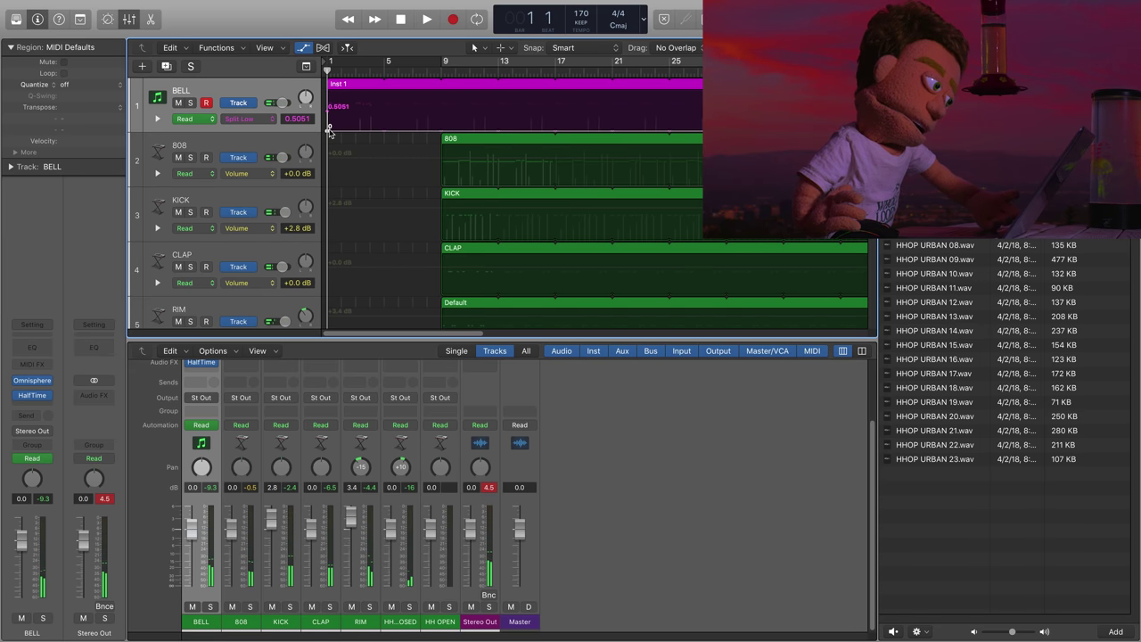
- Set BELL's Split Low automation to 0.5204 from bar 1 while replaying the intro
left_click_drag(329, 126, 328, 106)
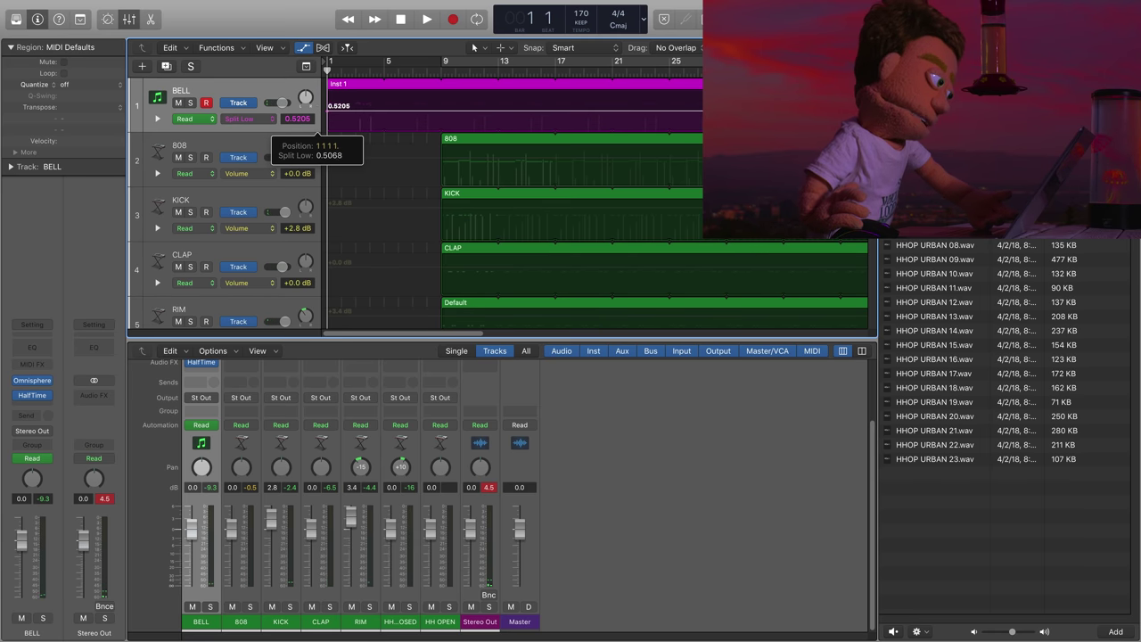
key("space")
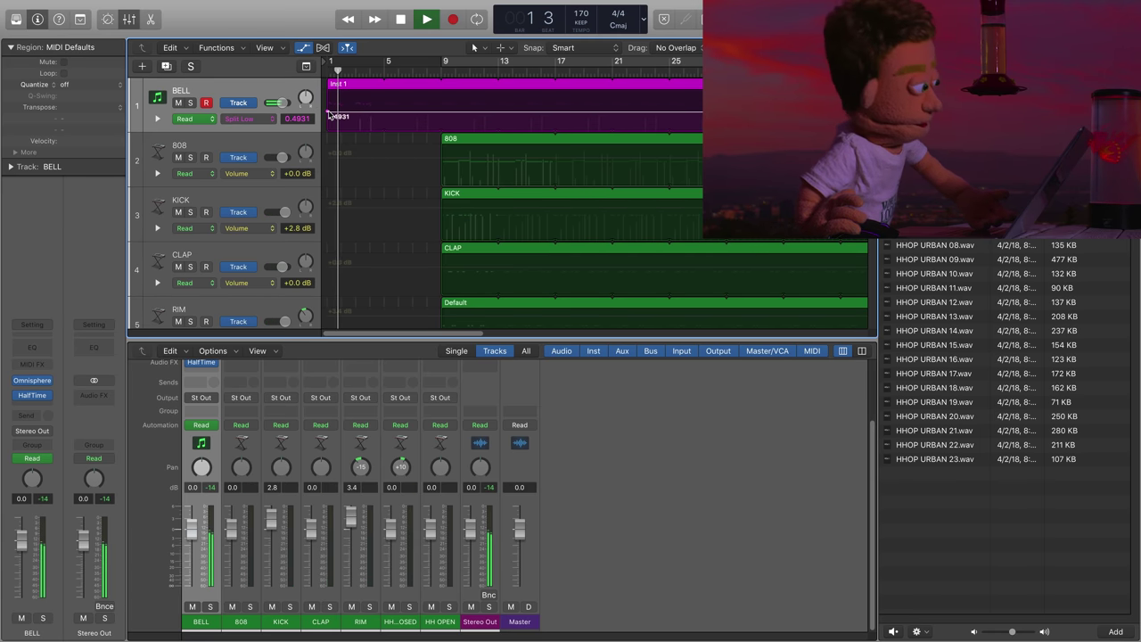
left_click(328, 116)
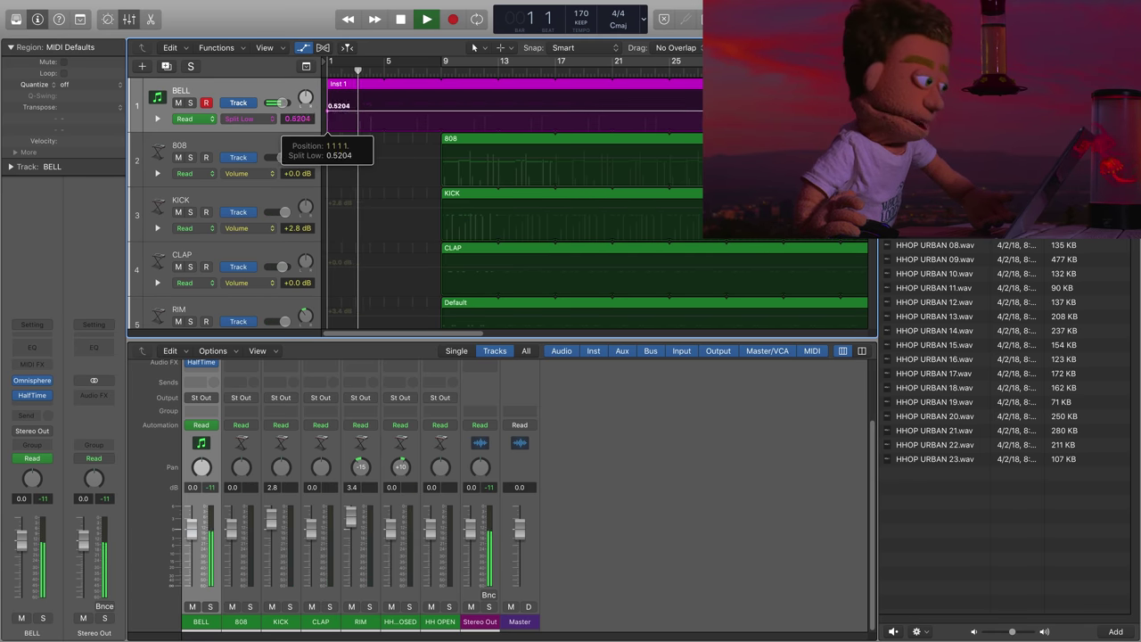
left_click_drag(329, 116, 329, 111)
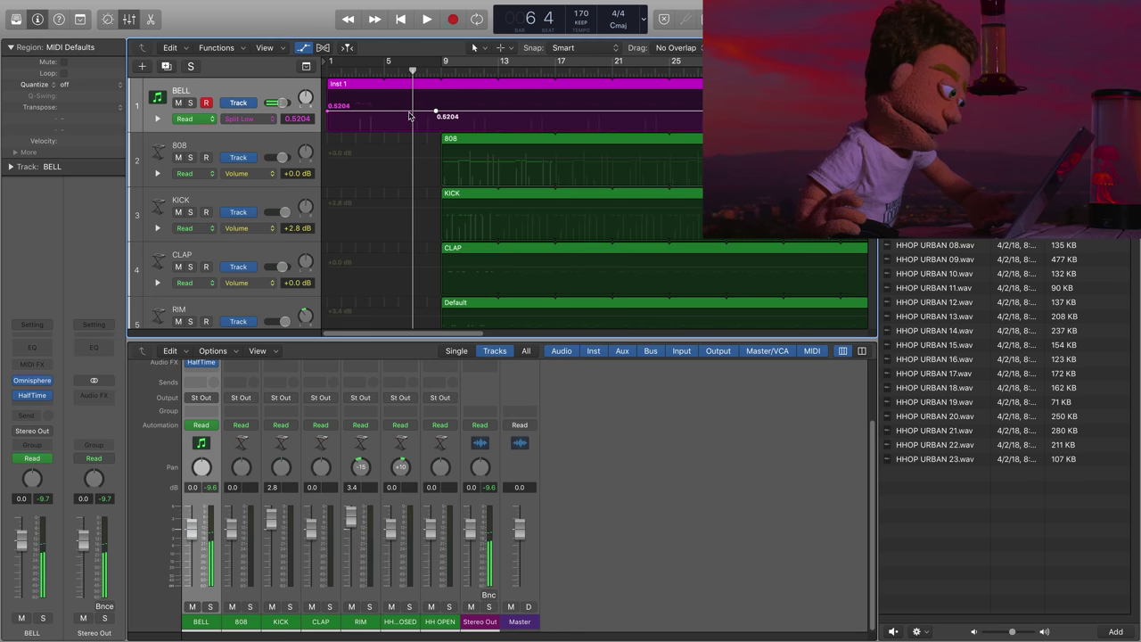
- Add Split Low automation points on BELL that dip to 0 around bar 7, return to 0.5204 and drop to 0 at bar 9
left_click_drag(409, 114, 415, 124)
key("space")
left_click(396, 71)
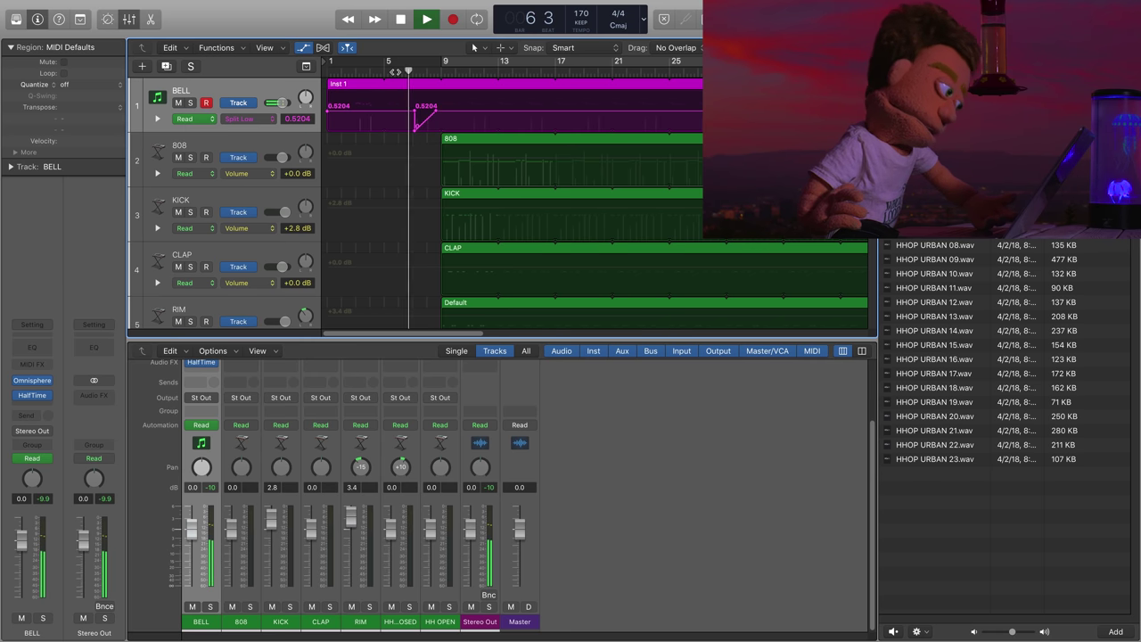
mouse_move(426, 112)
left_mouse_down()
mouse_move(428, 127)
mouse_move(438, 114)
left_mouse_up()
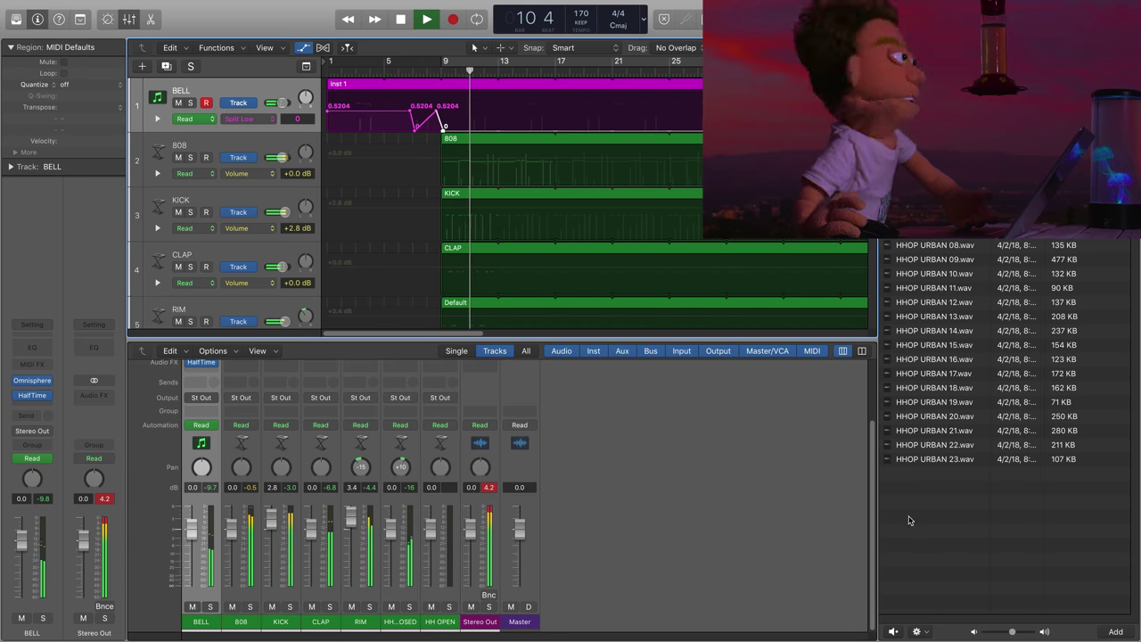
- Hide the mixer and automation, cut a gap of about one bar in the 808 part at bar 17, keeping crossing notes, and replay the transition
key("x")
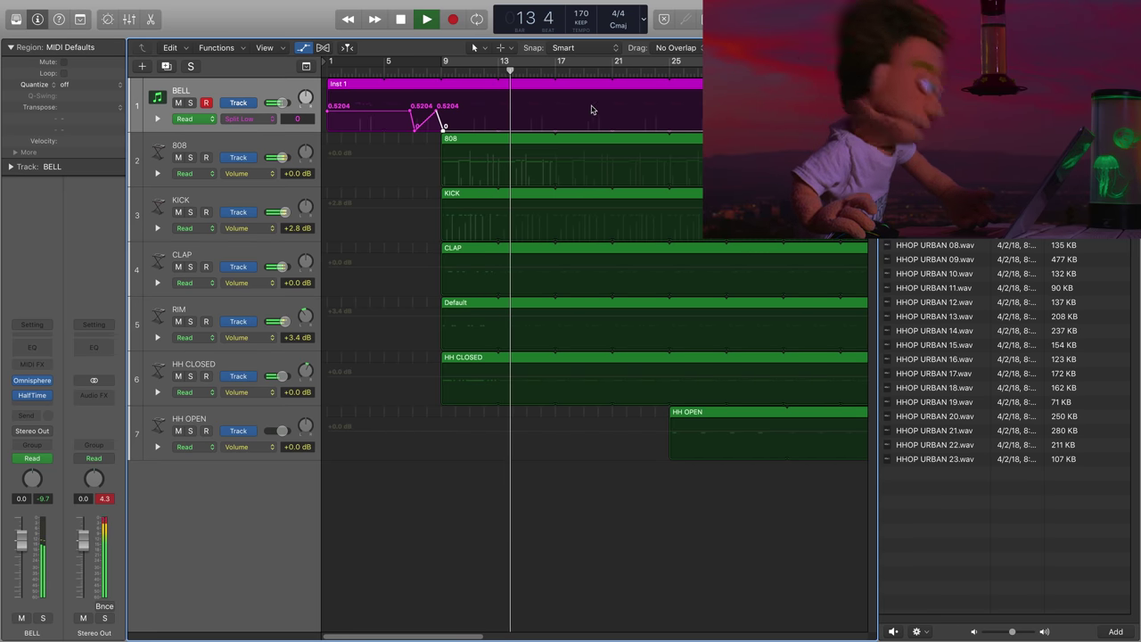
key("a")
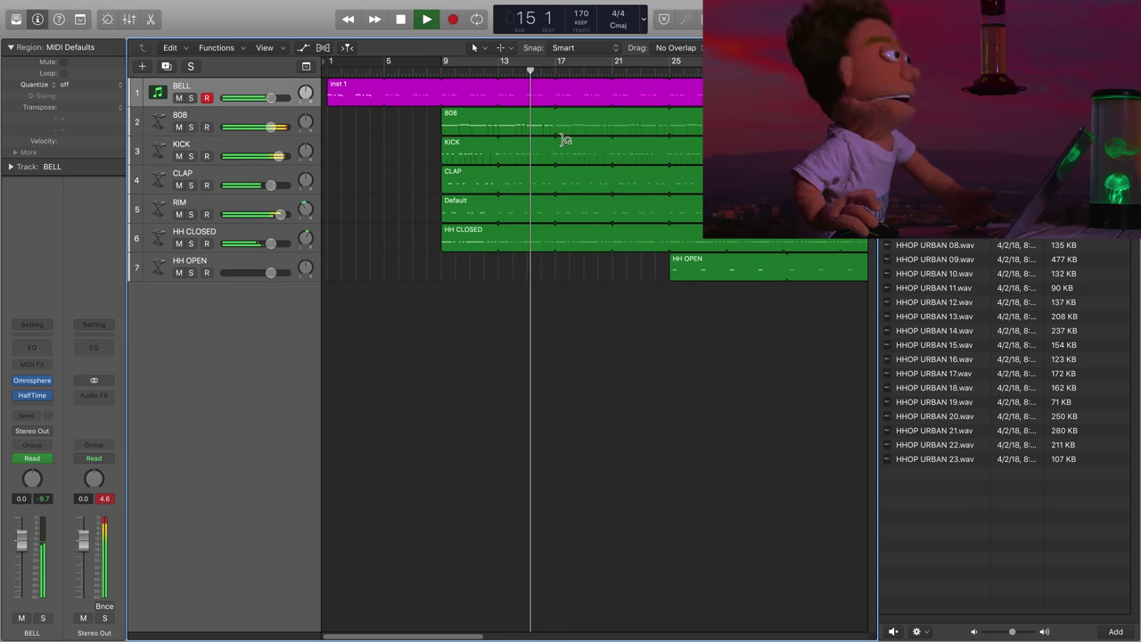
left_click_drag(553, 121, 561, 121)
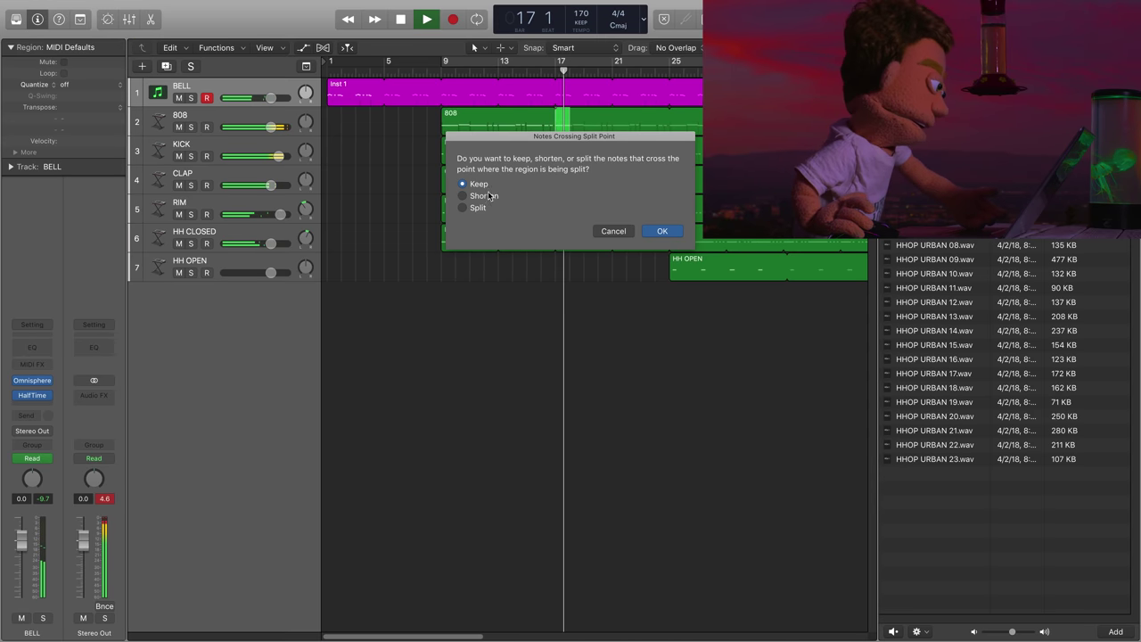
left_click(664, 230)
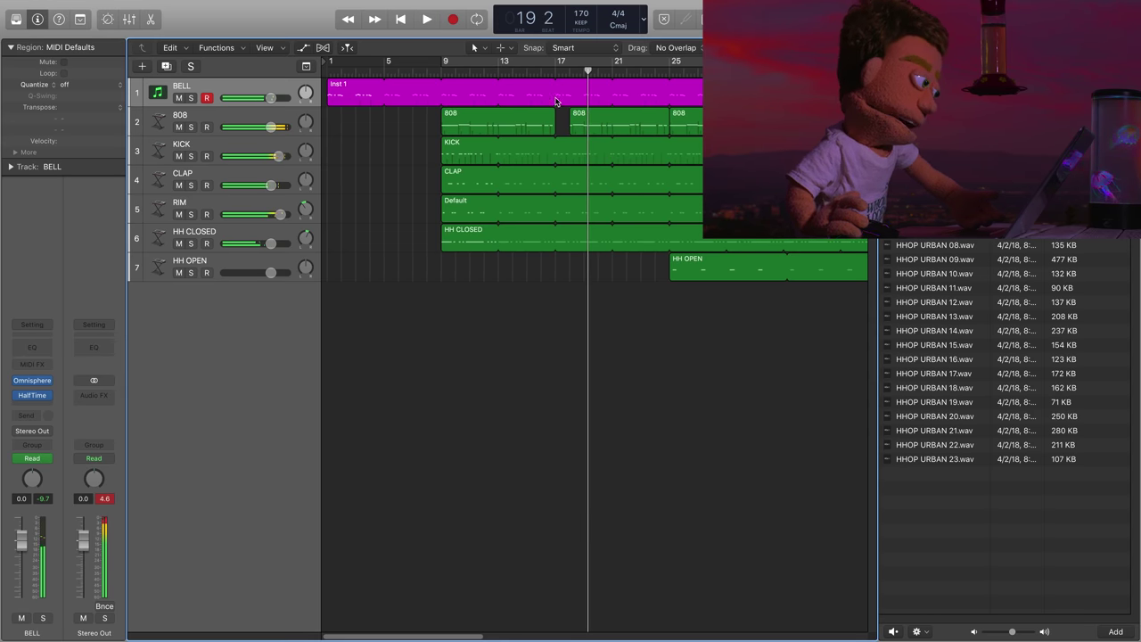
left_click(529, 72)
key("space")
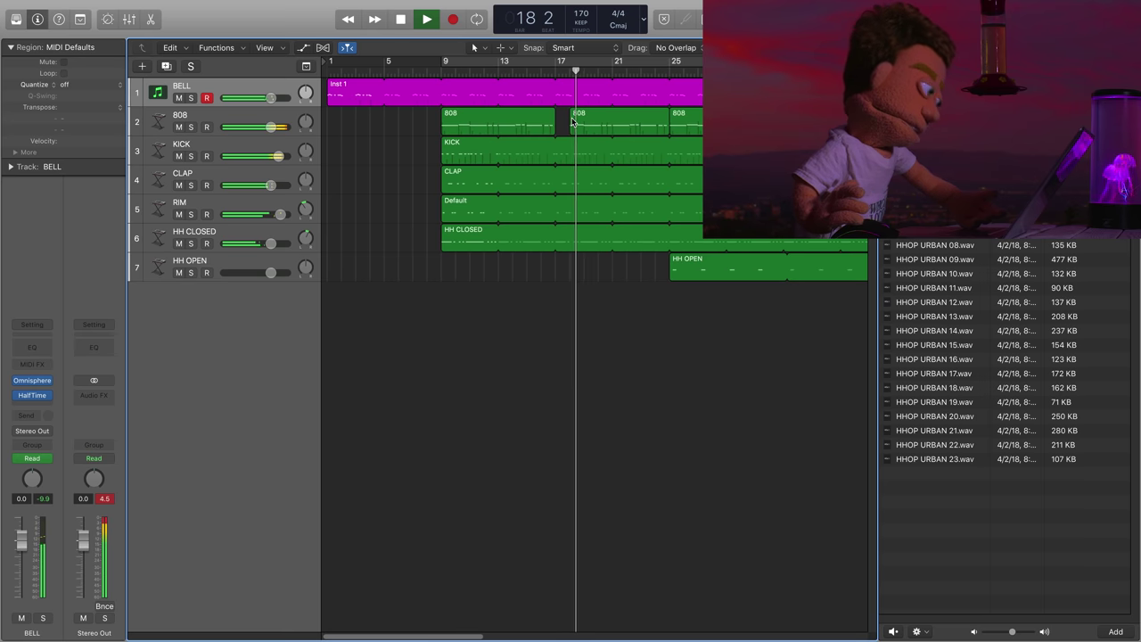
key("space")
key("super+Right")
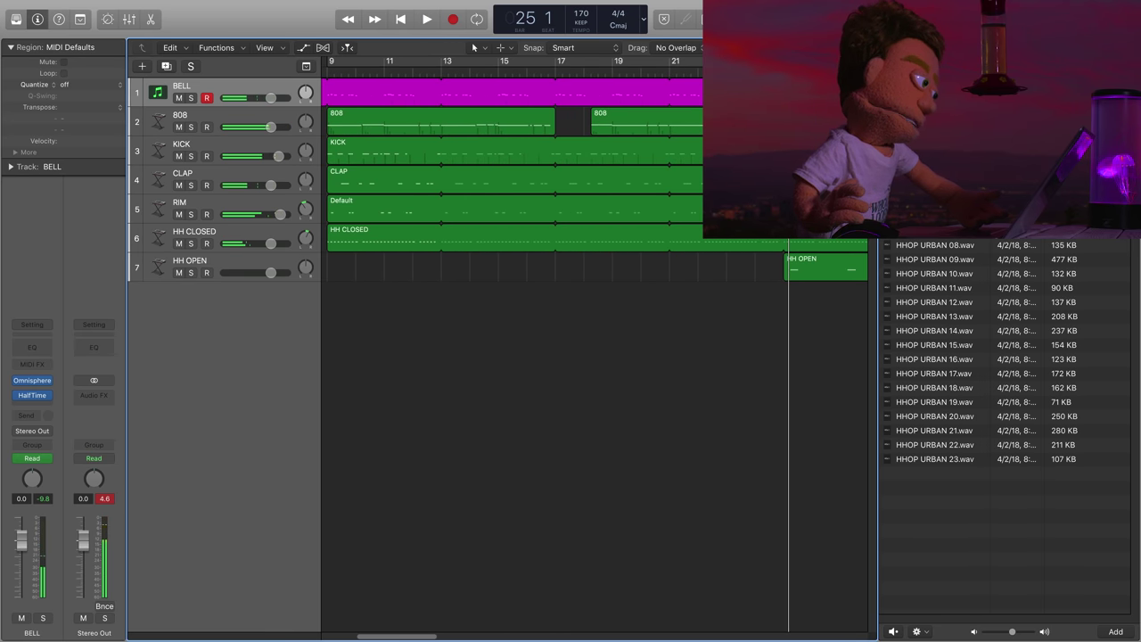
- Remove the KICK part before bar 25 by unlooping its first region and deleting it
key("super+shift+e")
key("Escape")
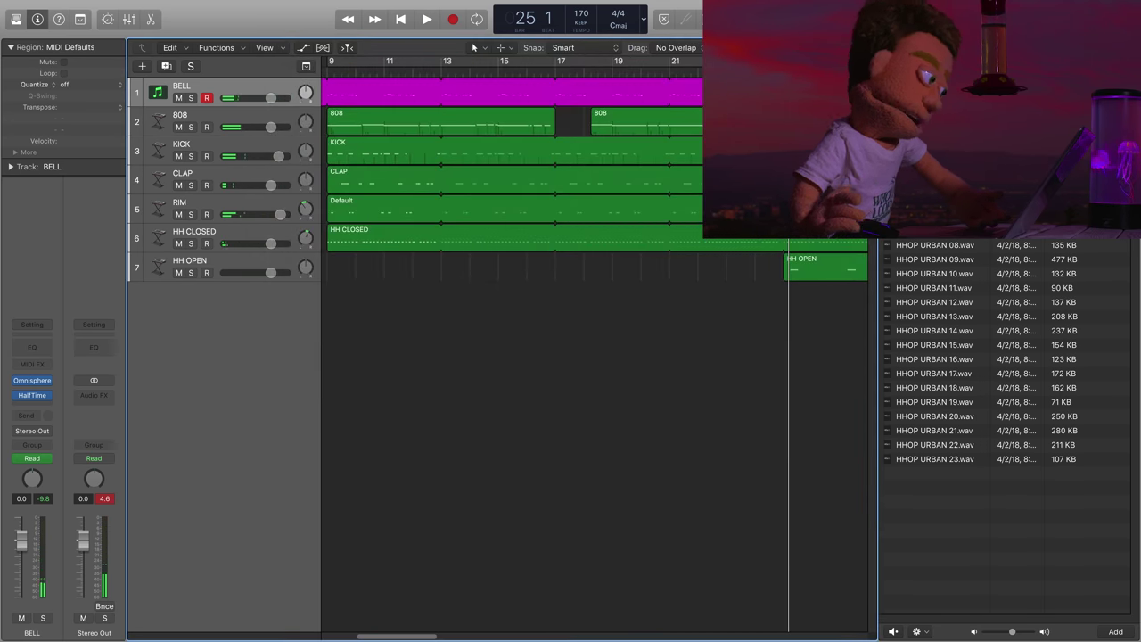
left_click(581, 139)
left_click_drag(588, 141, 440, 147)
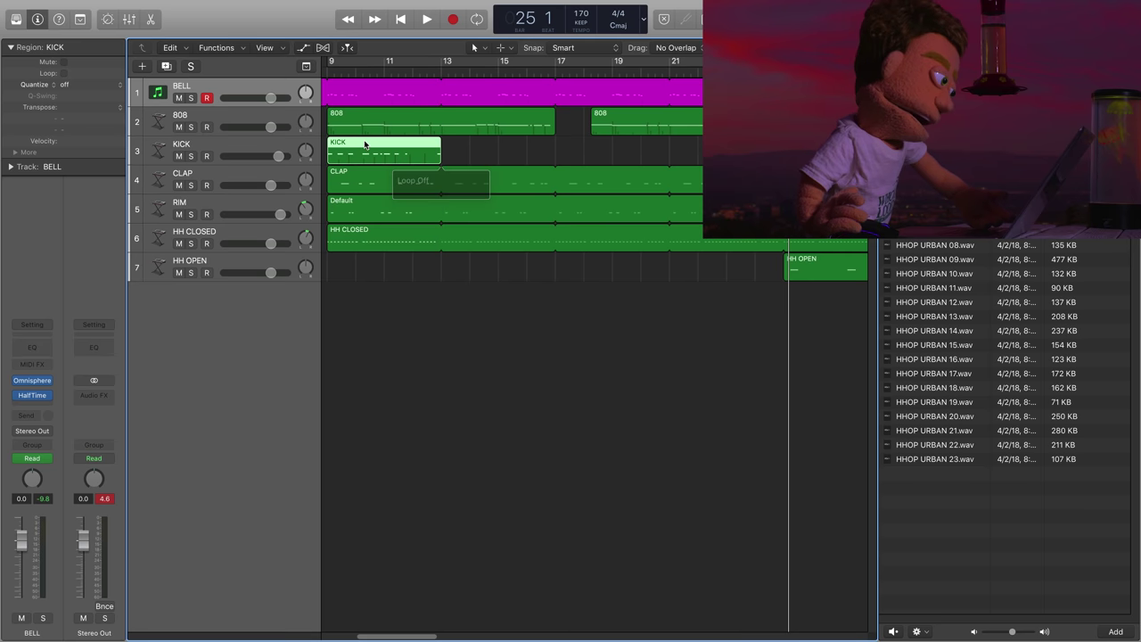
key("Delete")
scroll(366, 69, "left", 2)
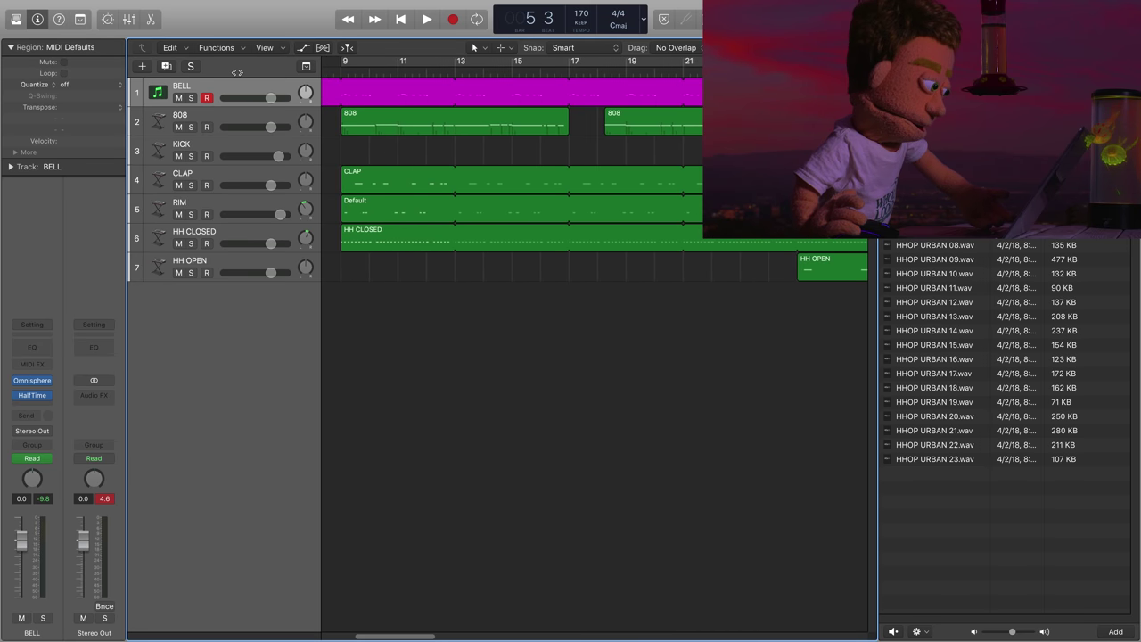
- Replay the intro and simplify BELL's Split Low automation before the drums into one ramp from 0.5204 down to 0 at bar 9
key("super+Left")
key("super+Left")
key("super+Left")
key("super+Left")
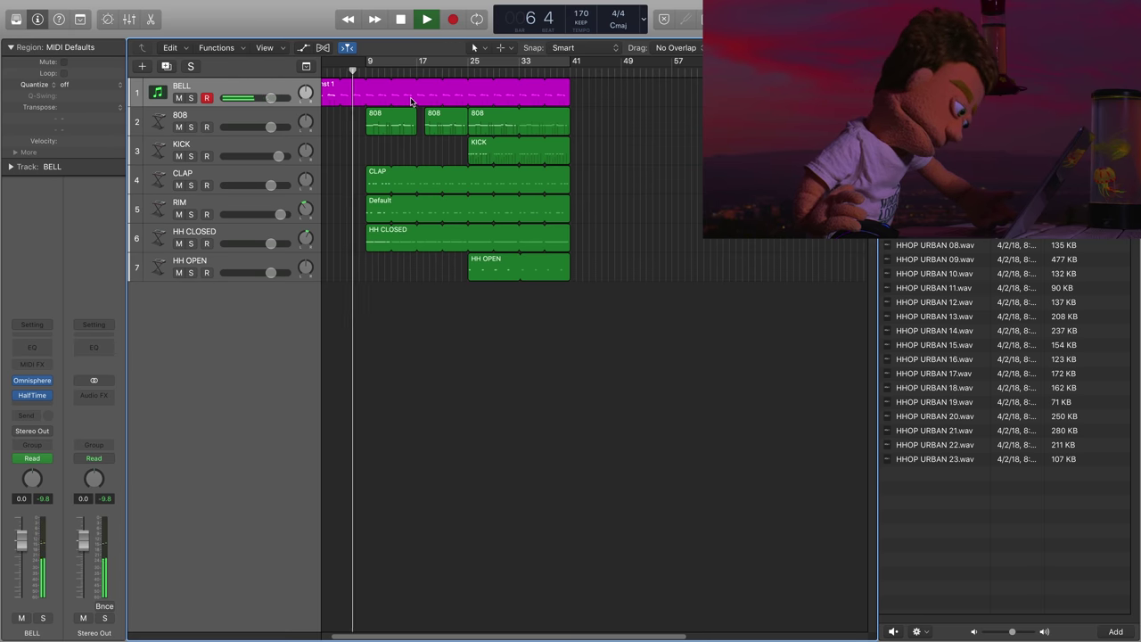
key("a")
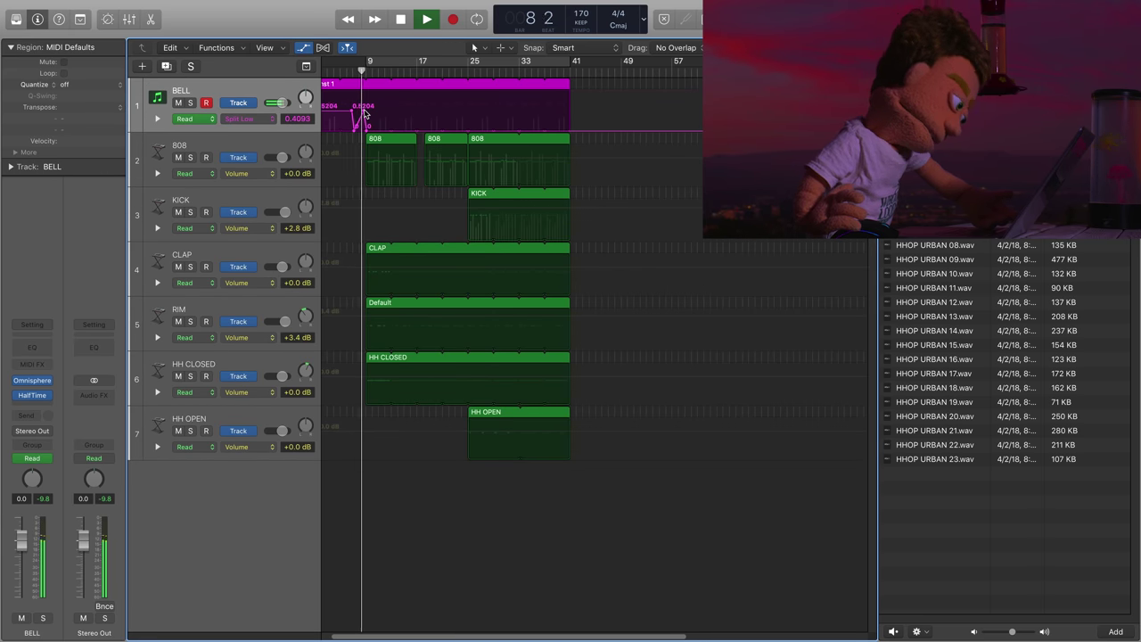
key("ctrl+period")
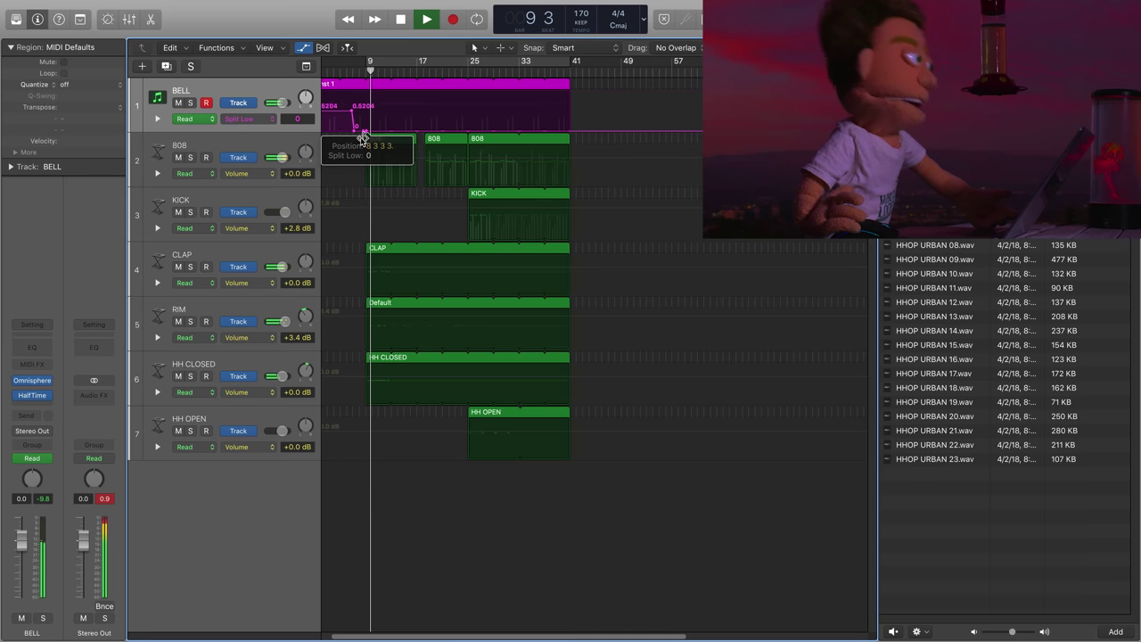
left_click_drag(355, 132, 368, 125)
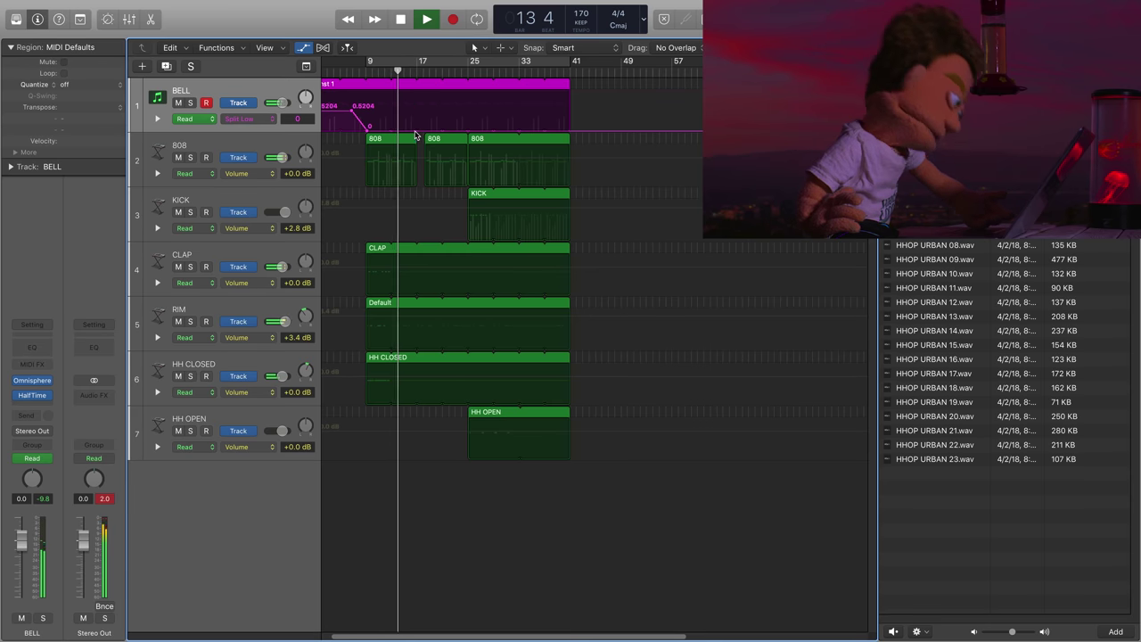
- Ramp BELL's Split Low automation from 0 near bar 17 up to 0.7125 at bar 25, then hide automation and stop playback
left_click_drag(419, 132, 467, 105)
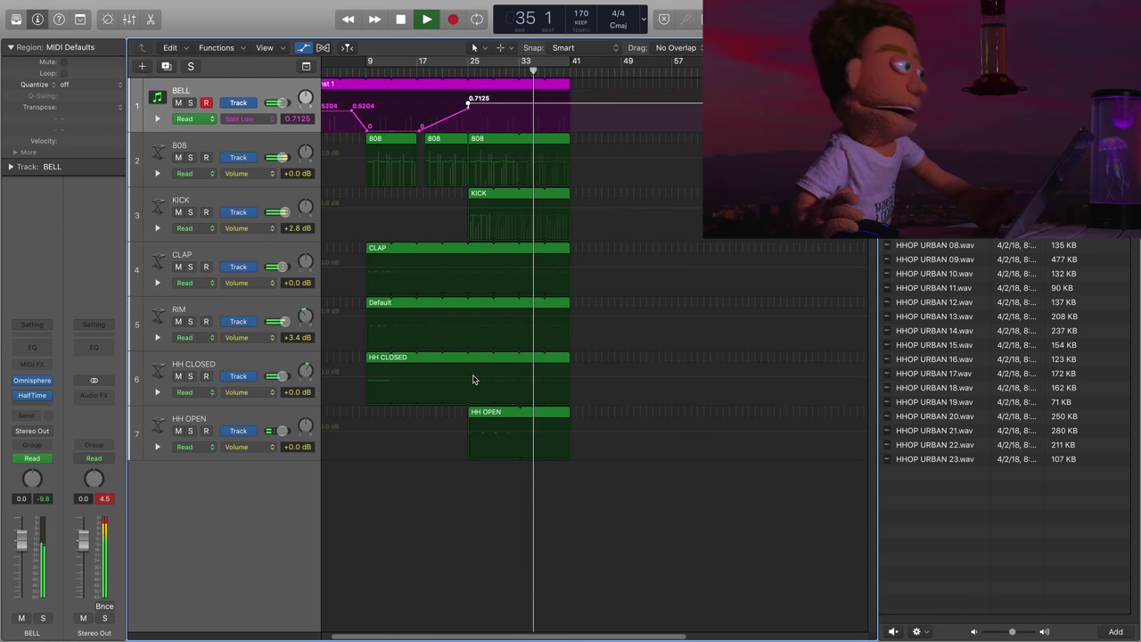
key("a")
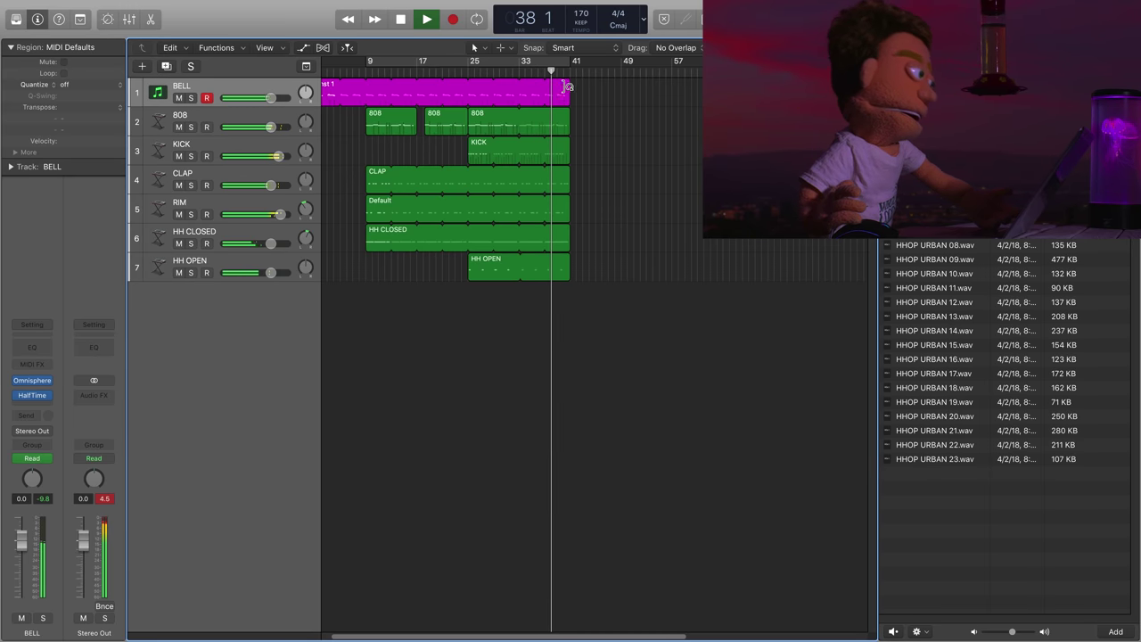
key("space")
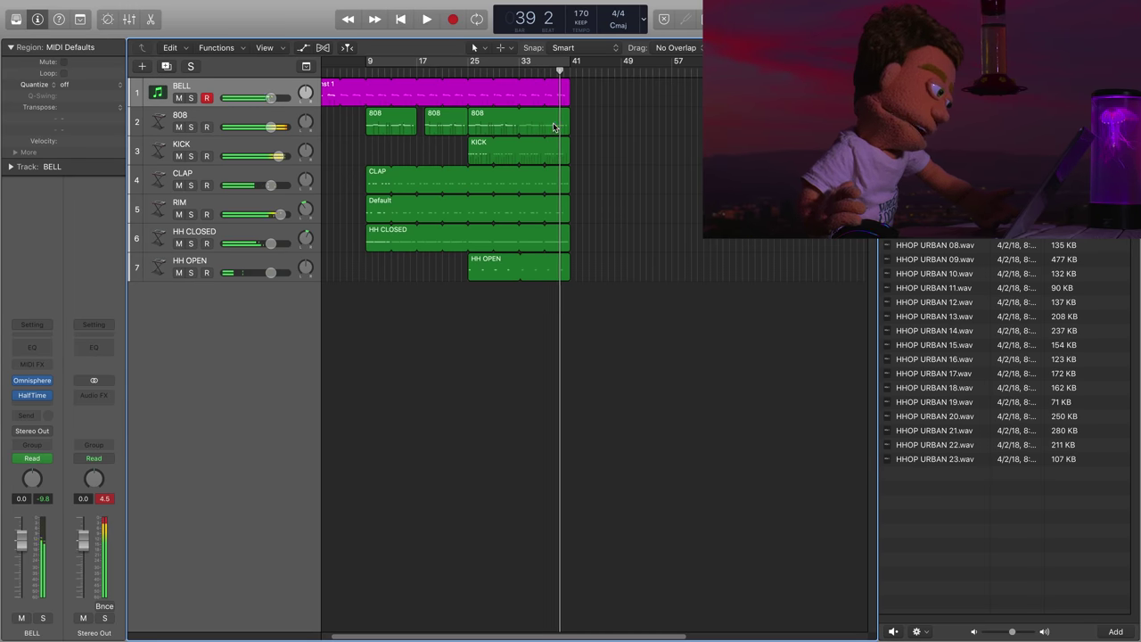
- Try cutting the 808 and drum parts out from bar 37 to bar 41, audition the ending, and undo the cuts
left_click_drag(546, 125, 603, 263)
key("Delete")
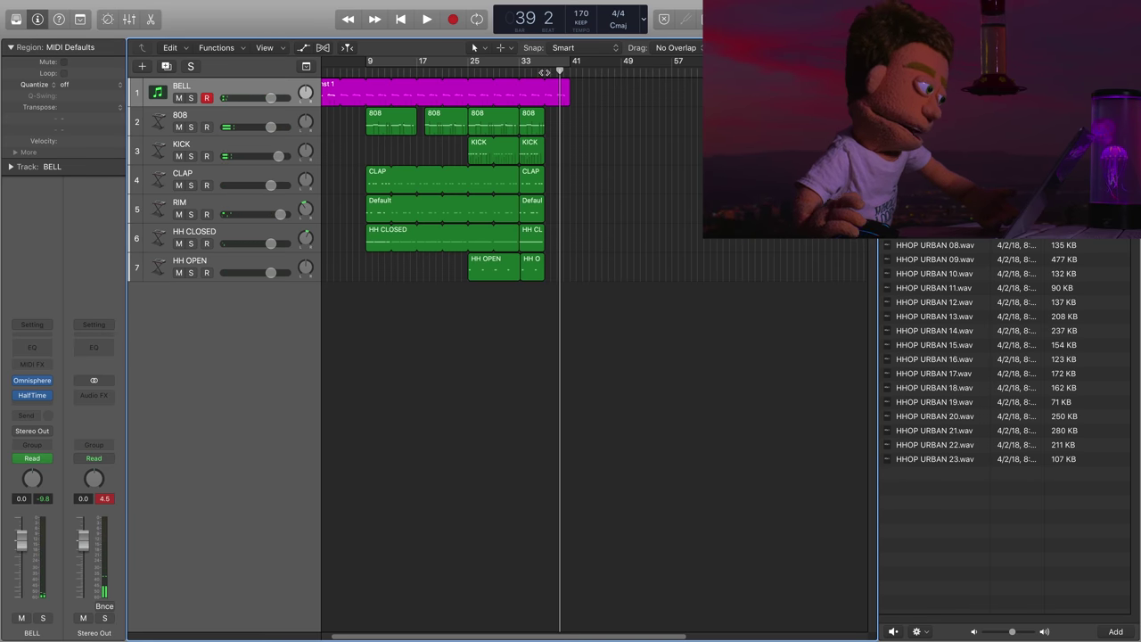
key("space")
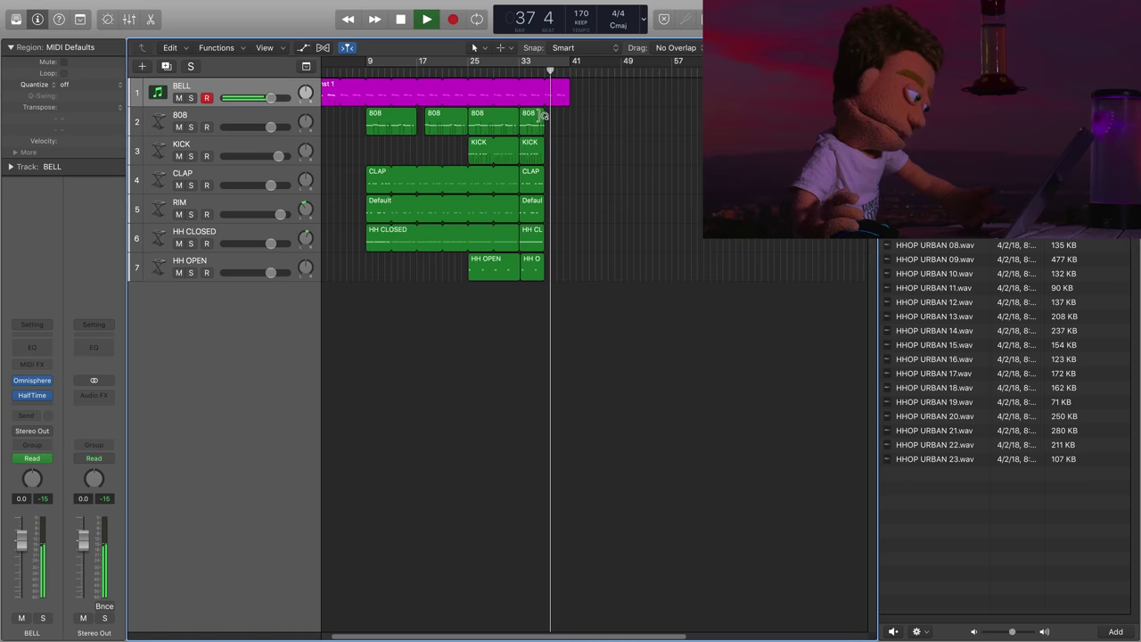
key("super+z")
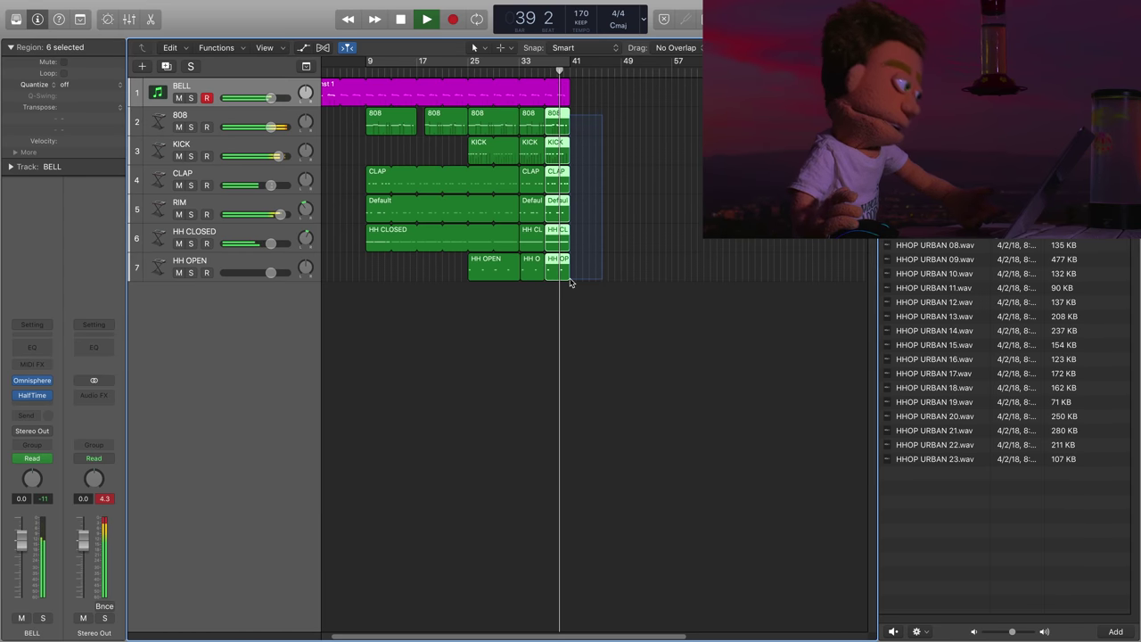
left_click(618, 145)
key("space")
key("super+z")
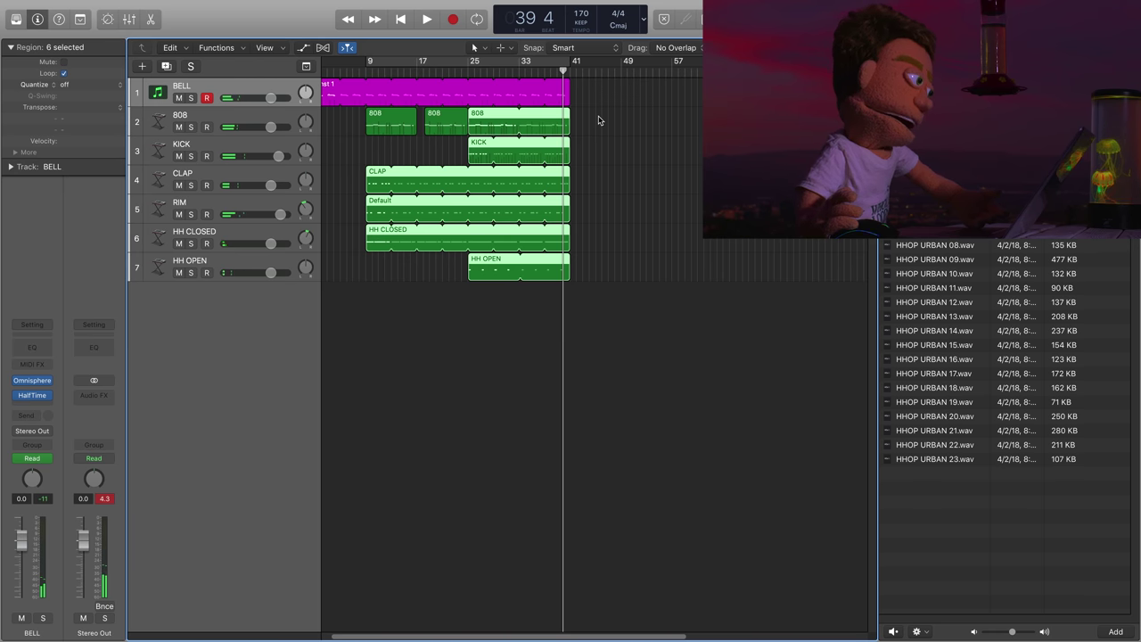
- Shorten the 808 and drum loops to end at bar 39 and repeat the bar 9 to 41 section from bar 41
left_click_drag(574, 117, 562, 119)
key("space")
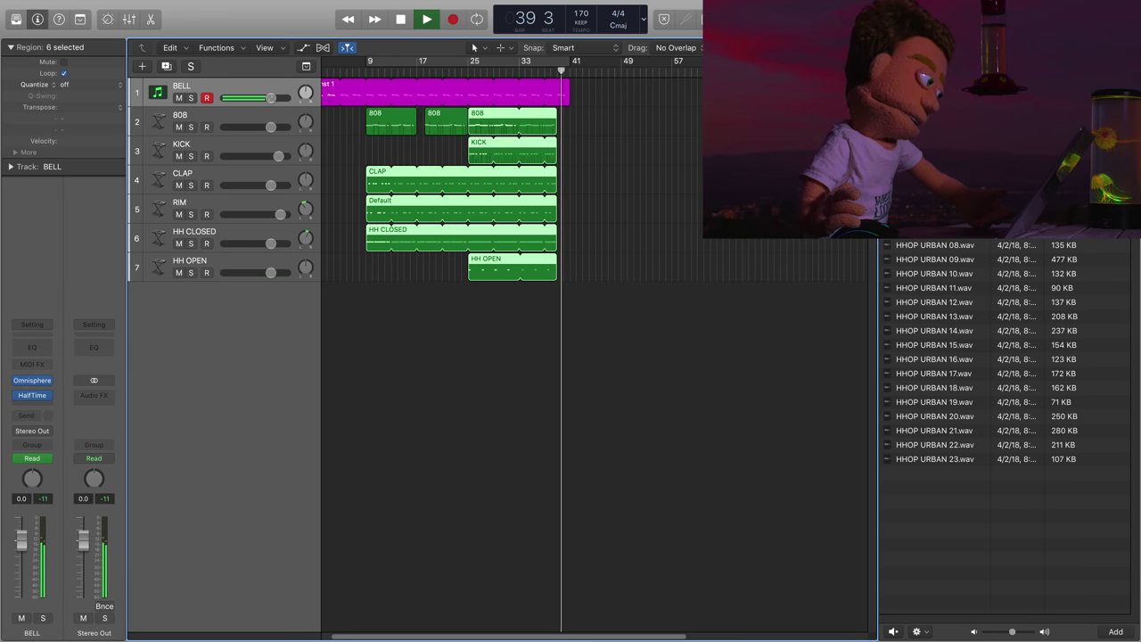
key("space")
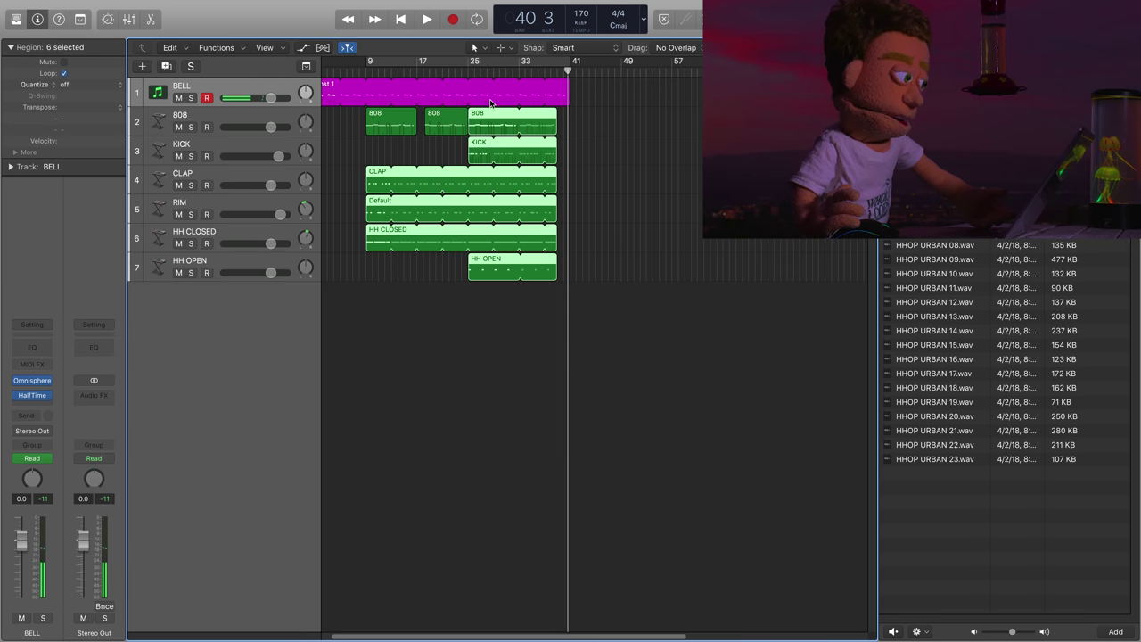
key("super+r")
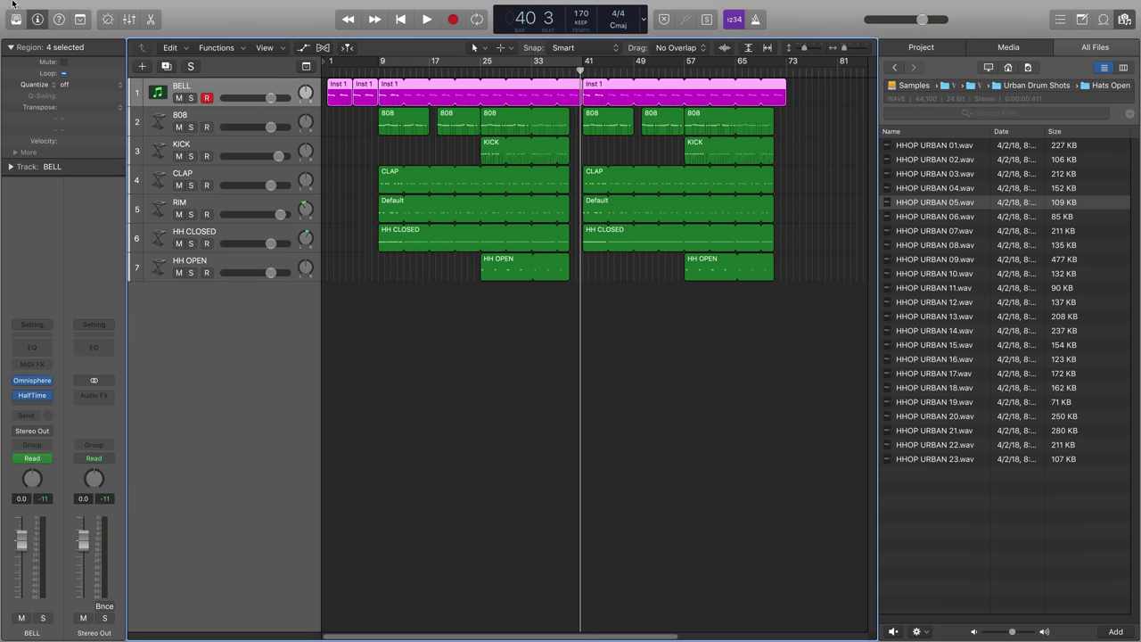
- Add a software instrument track below BELL and load Spectrasonics Omnisphere on it
mouse_move(71, 6)
left_click(150, 6)
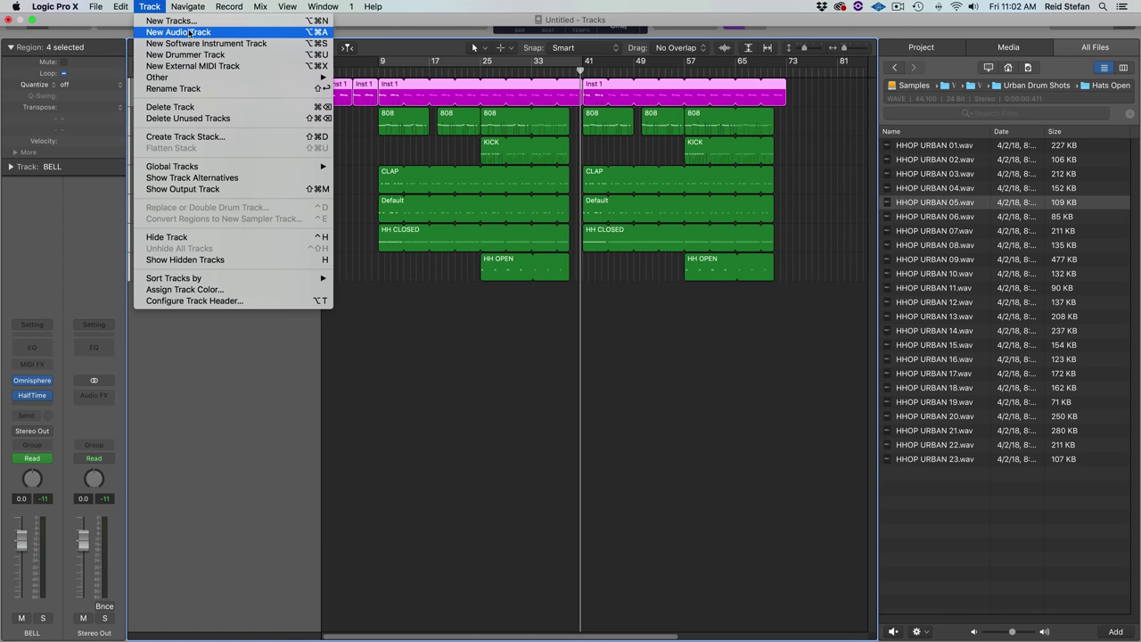
left_click(229, 42)
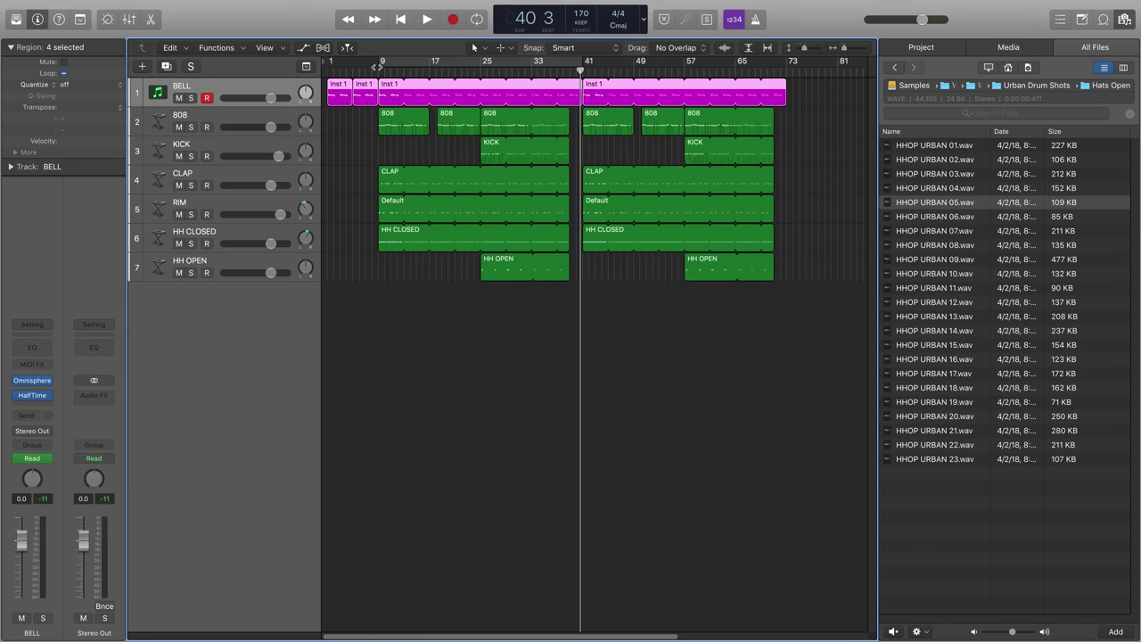
left_click(47, 386)
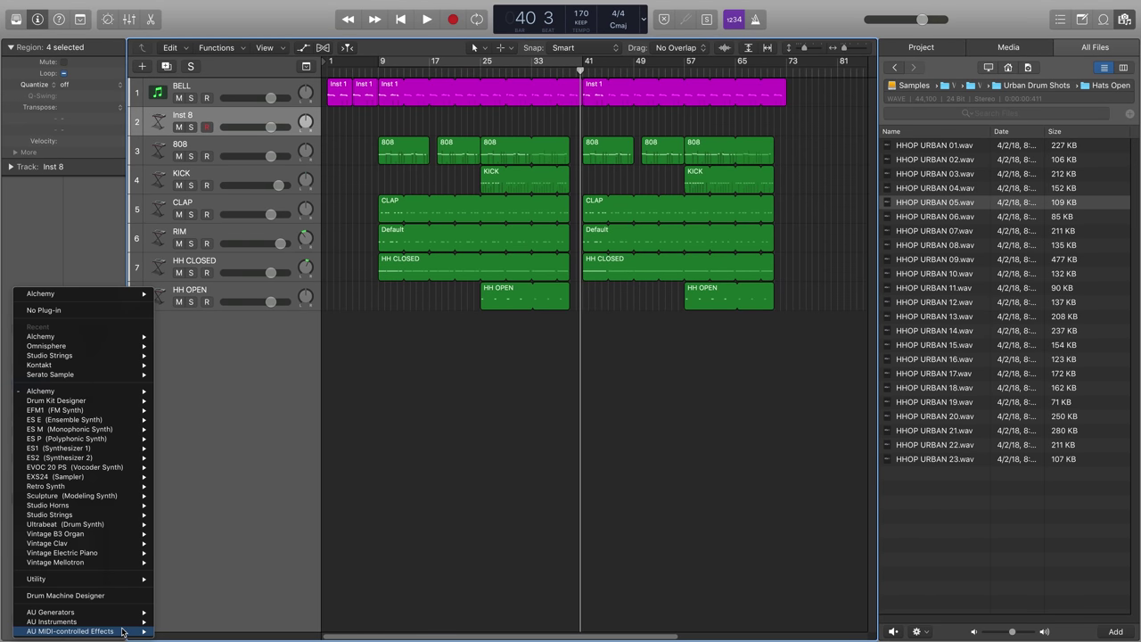
mouse_move(125, 622)
mouse_move(229, 615)
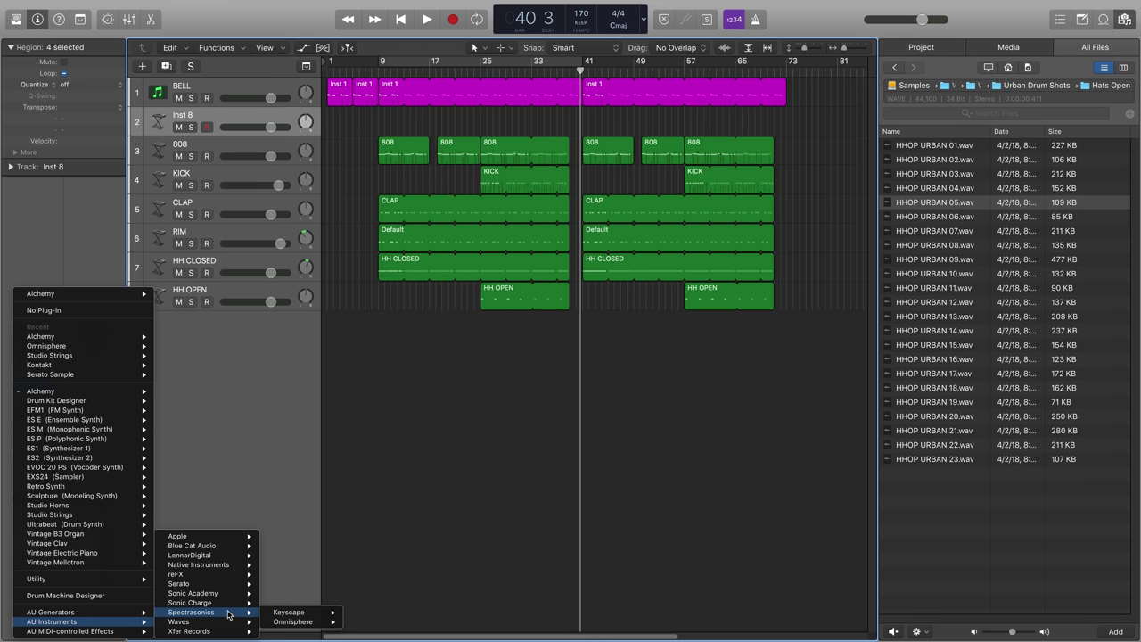
mouse_move(308, 621)
left_click(375, 612)
- Shuffle the Keyscape Creative patches, audition Reed Machine, then load Dulcitone Chord Strummer alt and close the instrument window
left_click(72, 524)
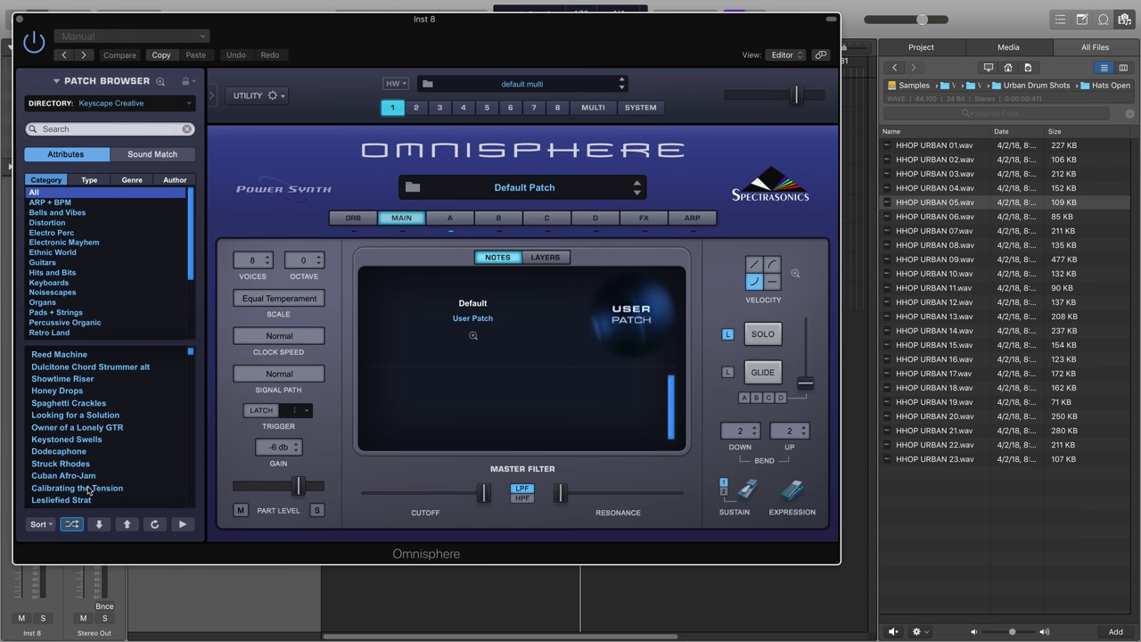
left_click(86, 355)
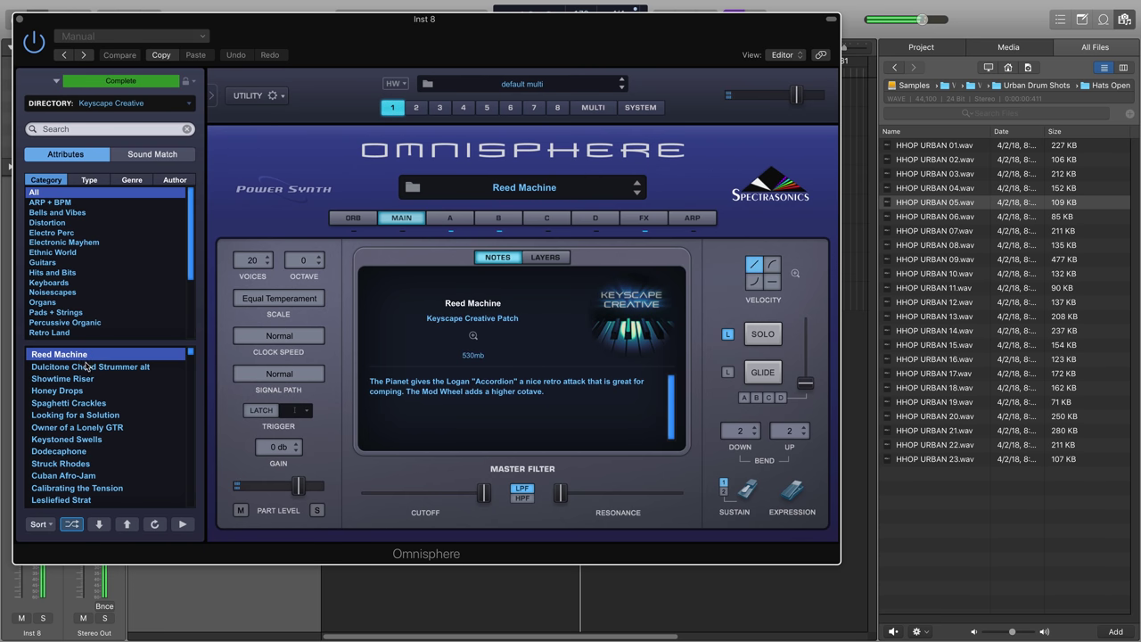
left_click(87, 366)
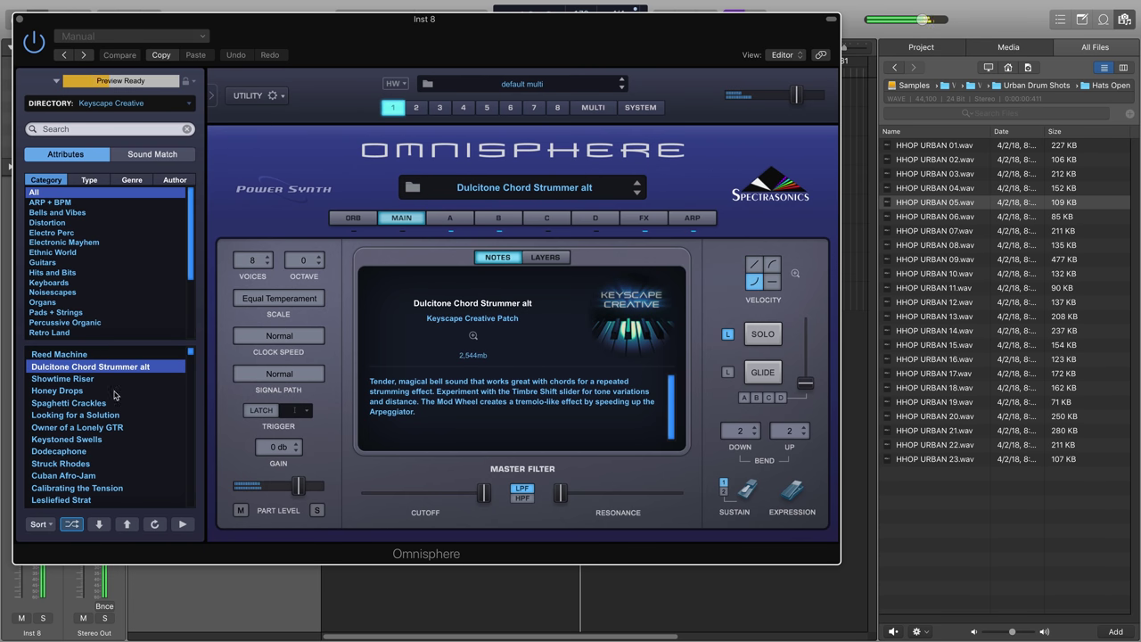
left_click_drag(149, 21, 262, 220)
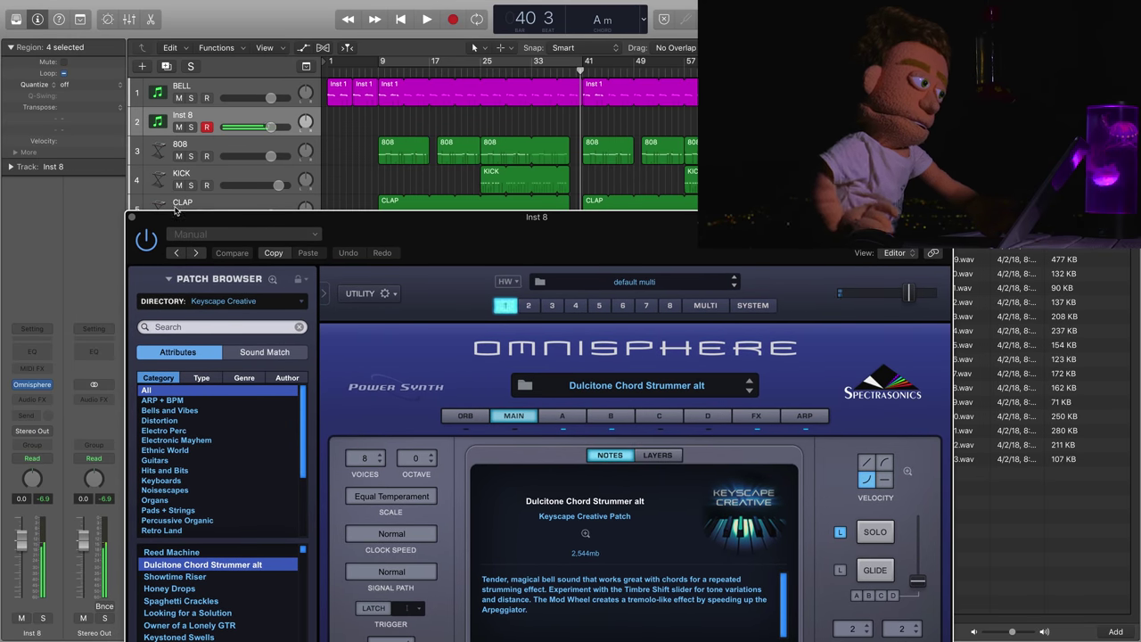
left_click(132, 217)
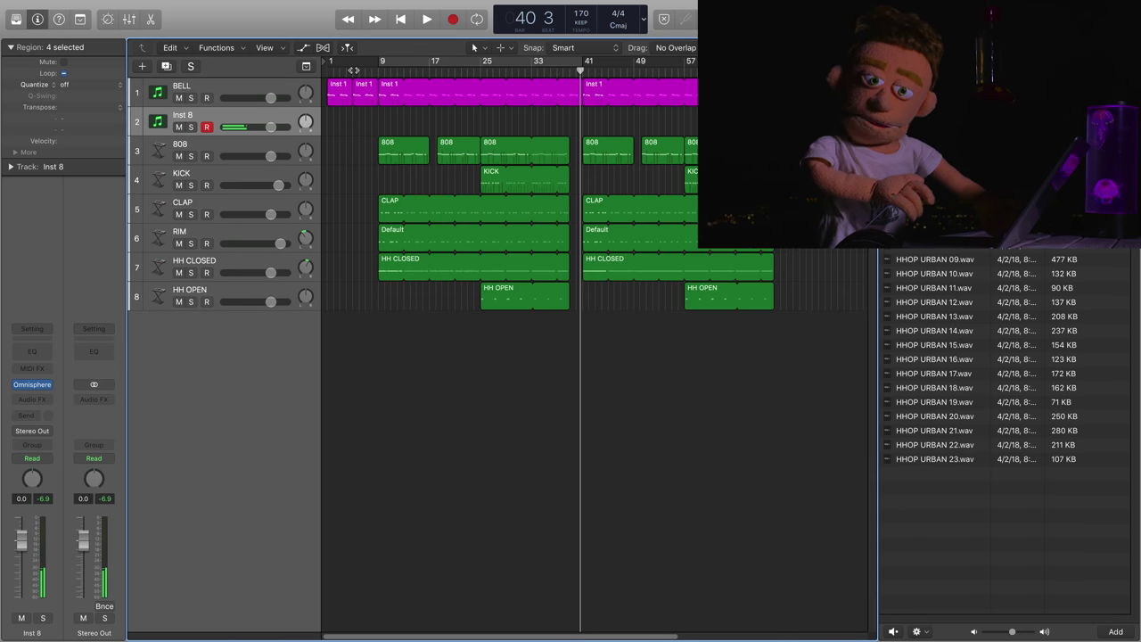
- Rehearse over the beat and record a melody on the new Omnisphere track from about bar 53
key("space")
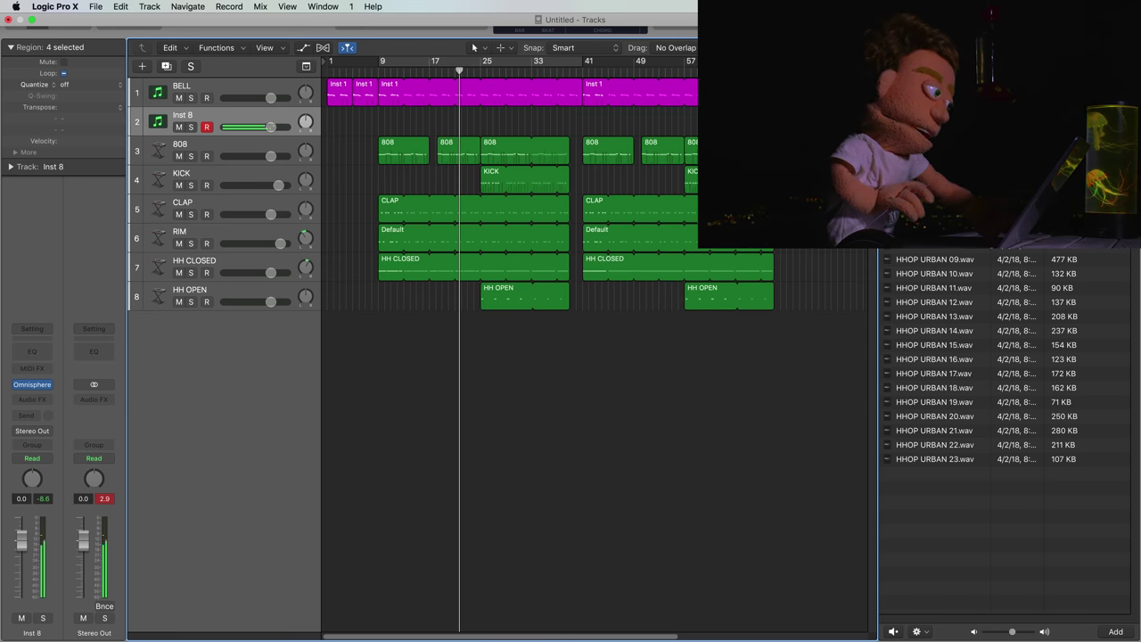
key("space")
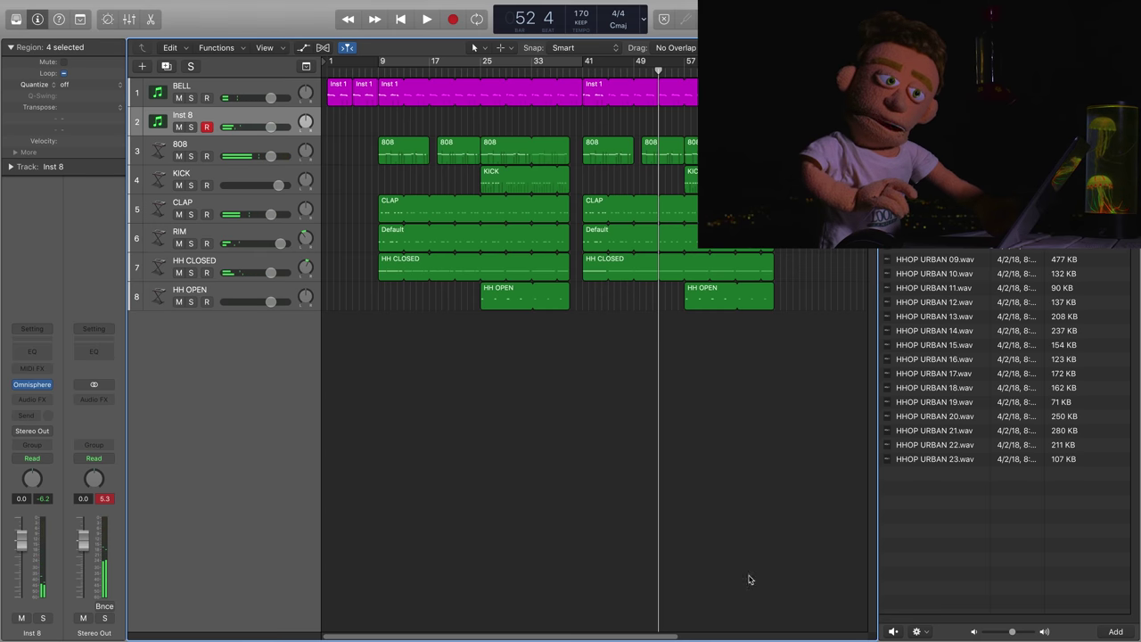
left_click(451, 19)
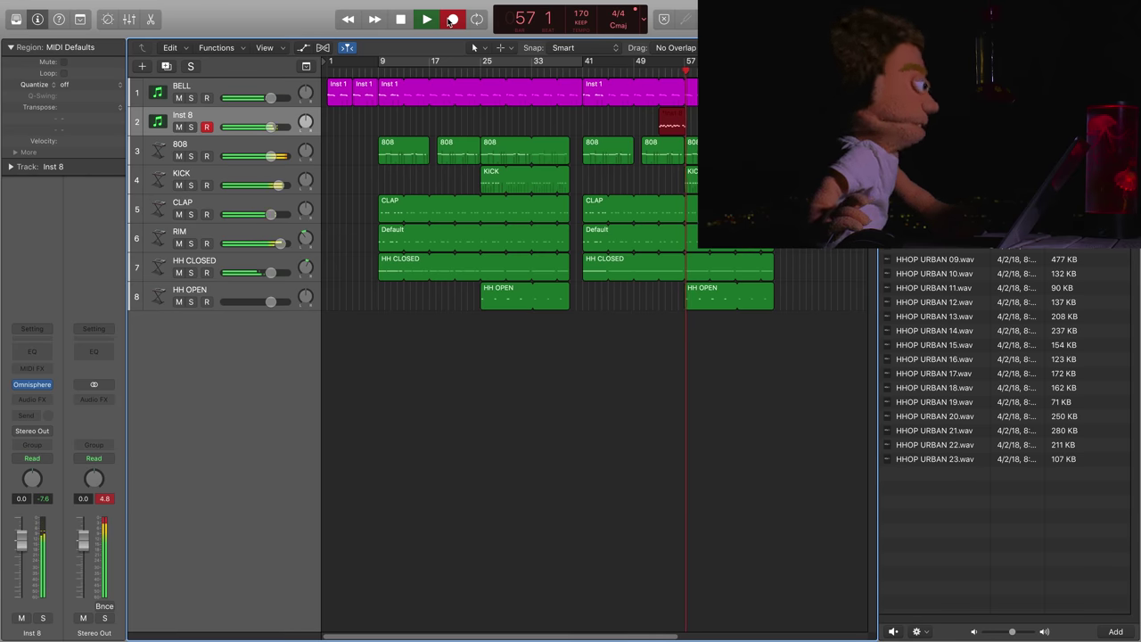
key("ctrl+m")
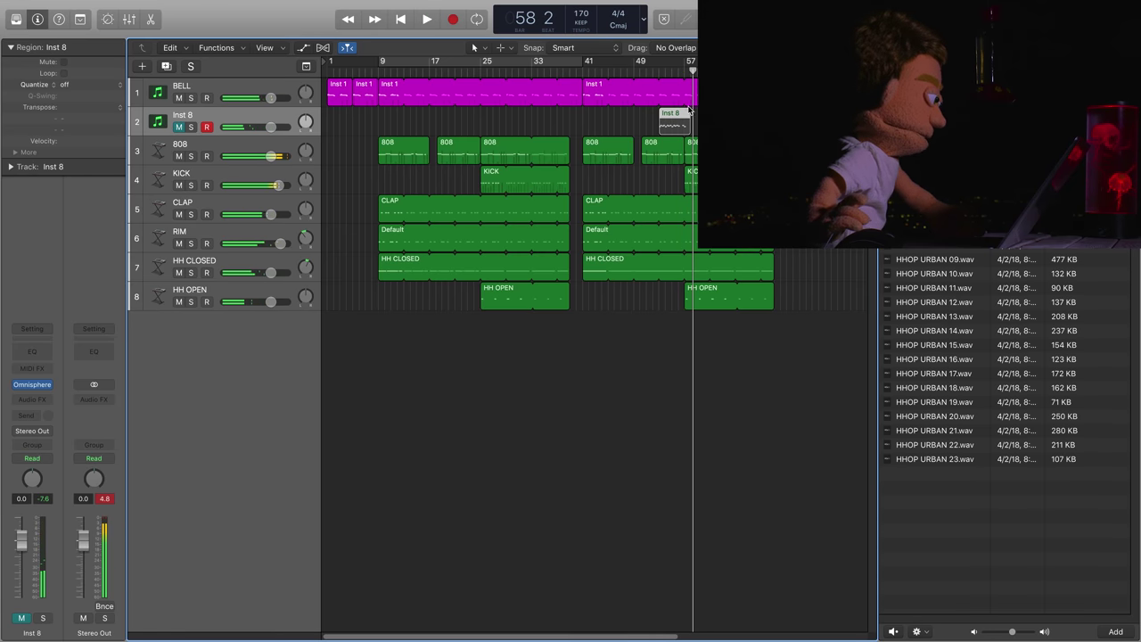
- Place the recorded melody at bar 1, looped up to bar 9, and quantize its notes to 1/8 Note
key("space")
key("p")
key("space")
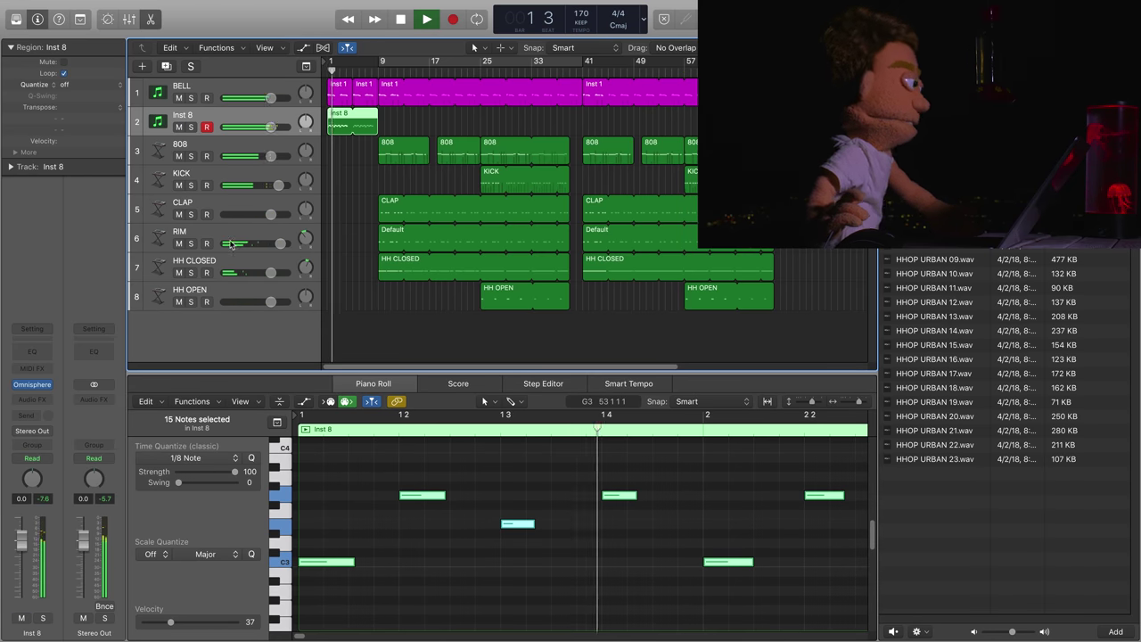
- Add Cableguys HalfTime to the Inst 8 track, audition the slowed melody from the start, and close the plug-in
left_click(22, 398)
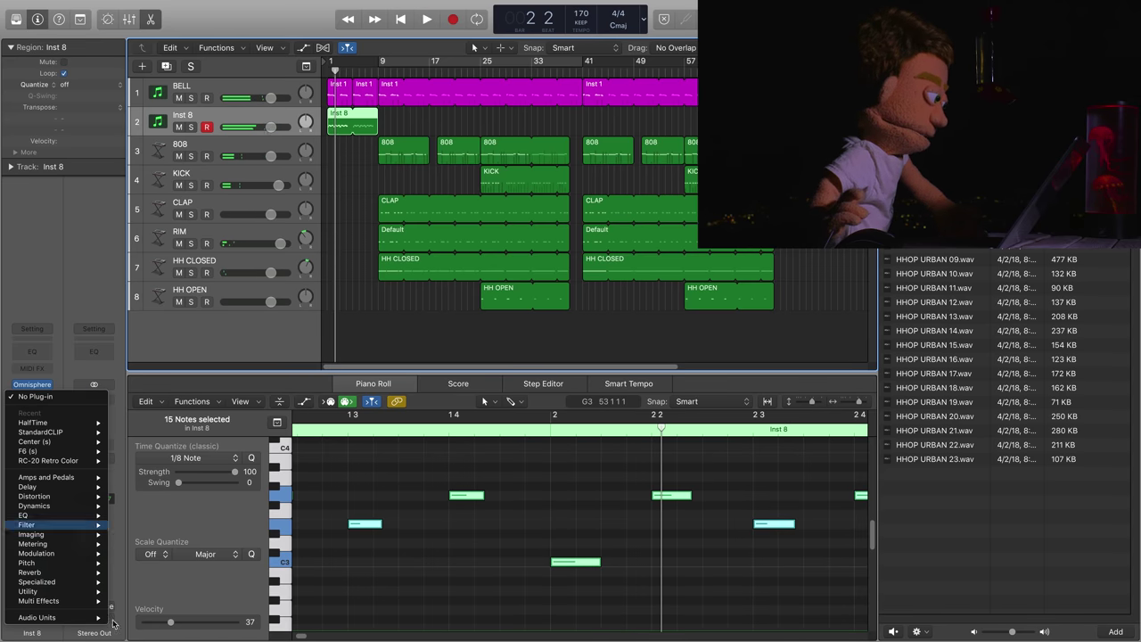
mouse_move(90, 617)
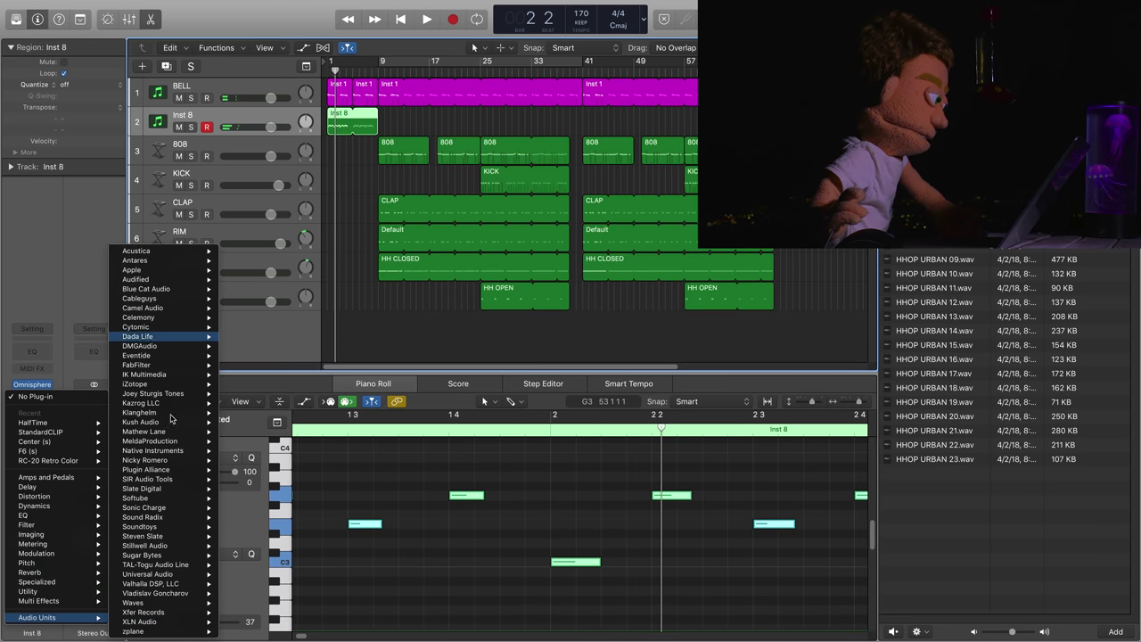
mouse_move(197, 306)
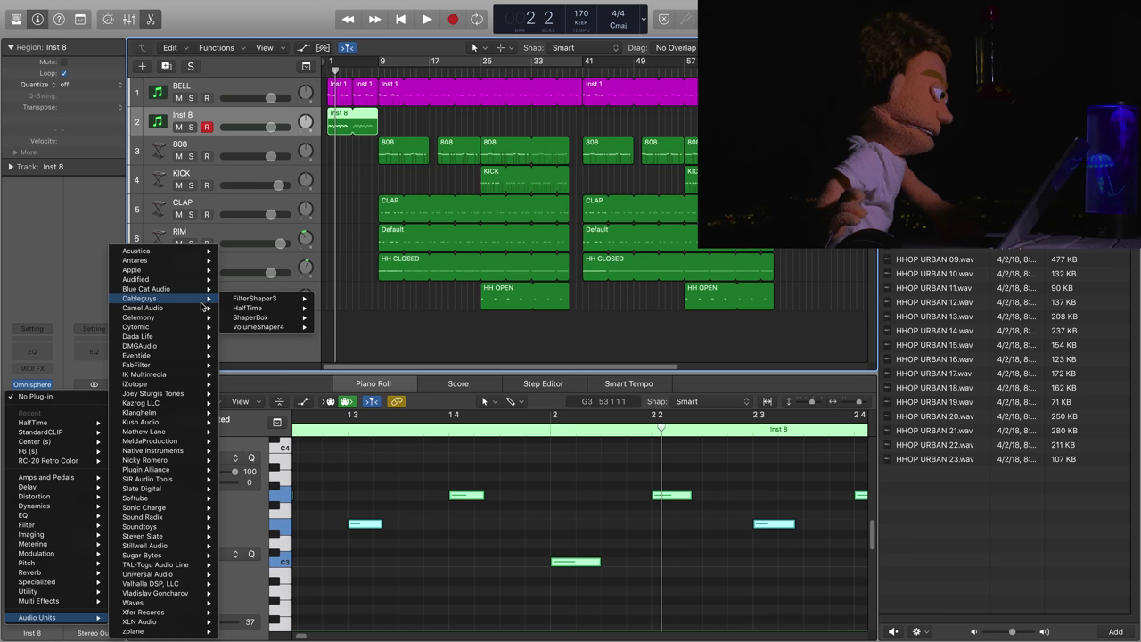
left_click(356, 307)
key("space")
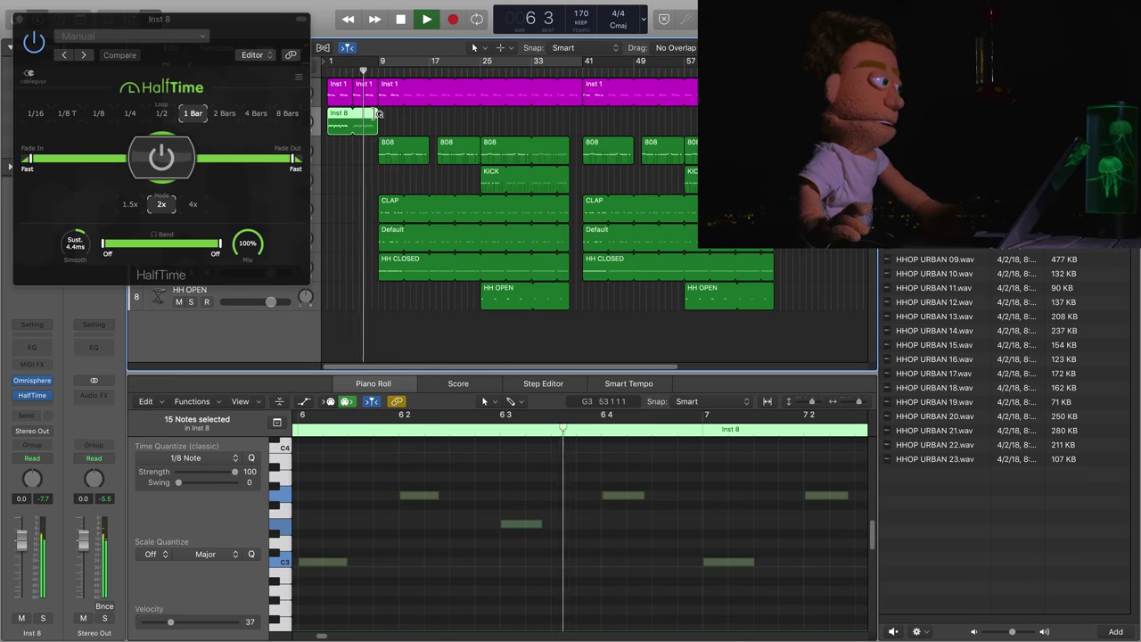
left_click(17, 20)
key("space")
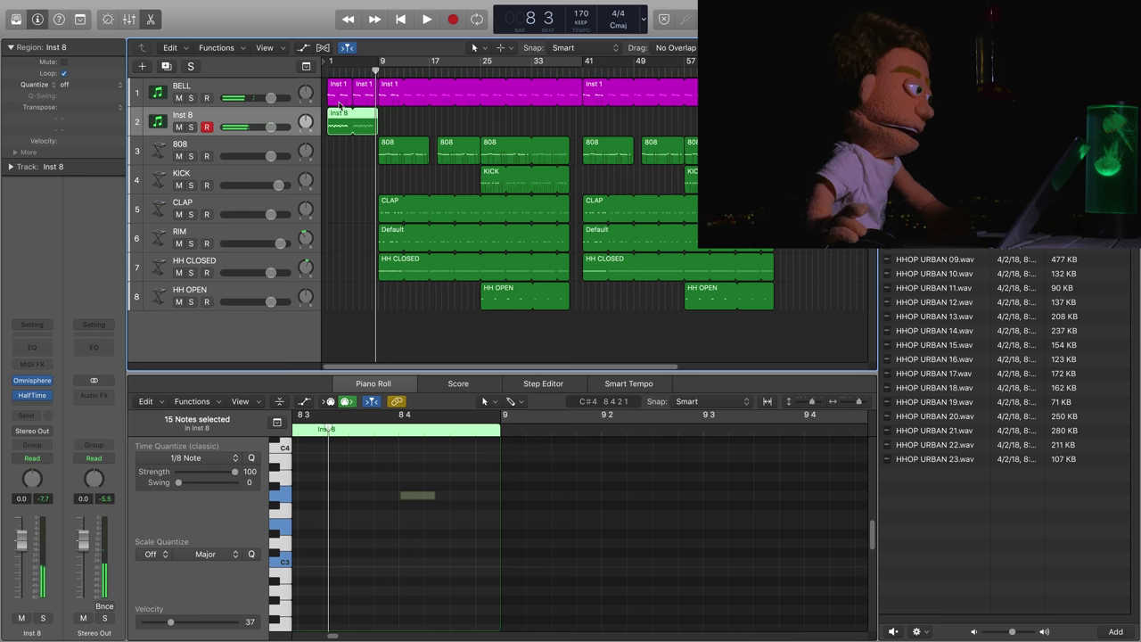
- Loop the Inst 8 melody across the arrangement, lower its track volume to -3.6, and play from the start
key("e")
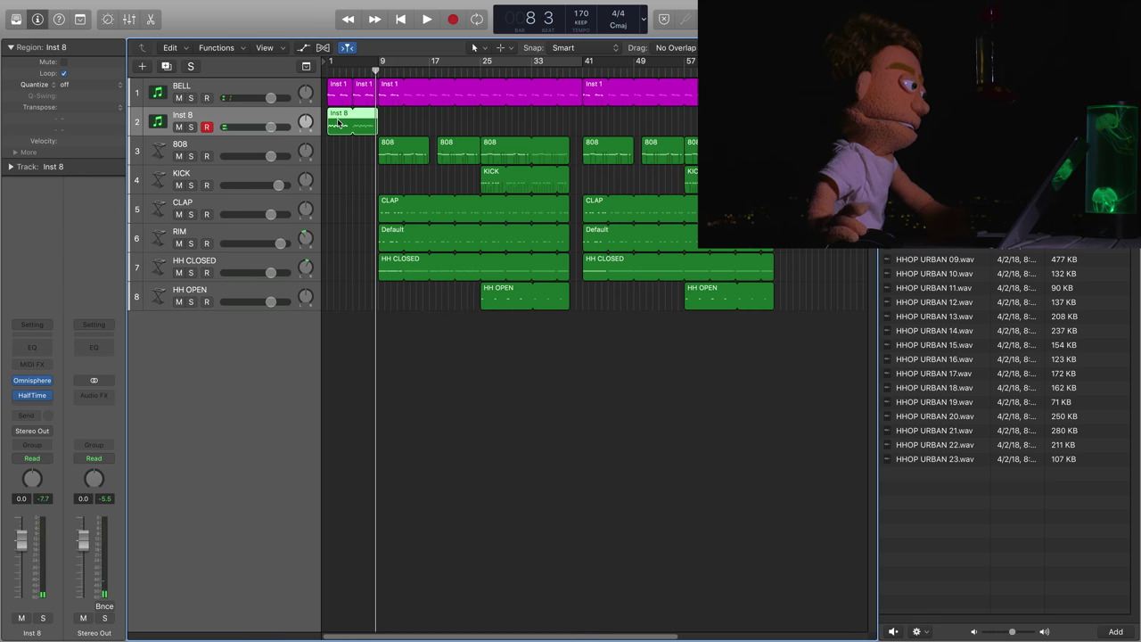
key("e")
key("Return")
key("space")
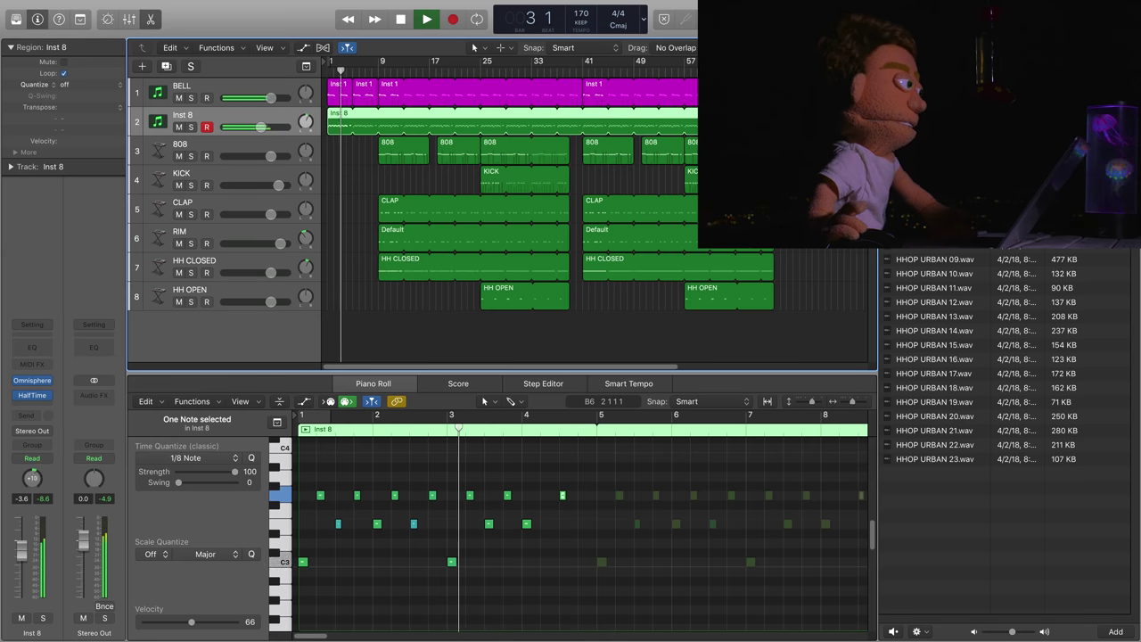
- Adjust BELL's pan and set the Inst 8 track's pan to -6 while the beat plays
mouse_move(306, 123)
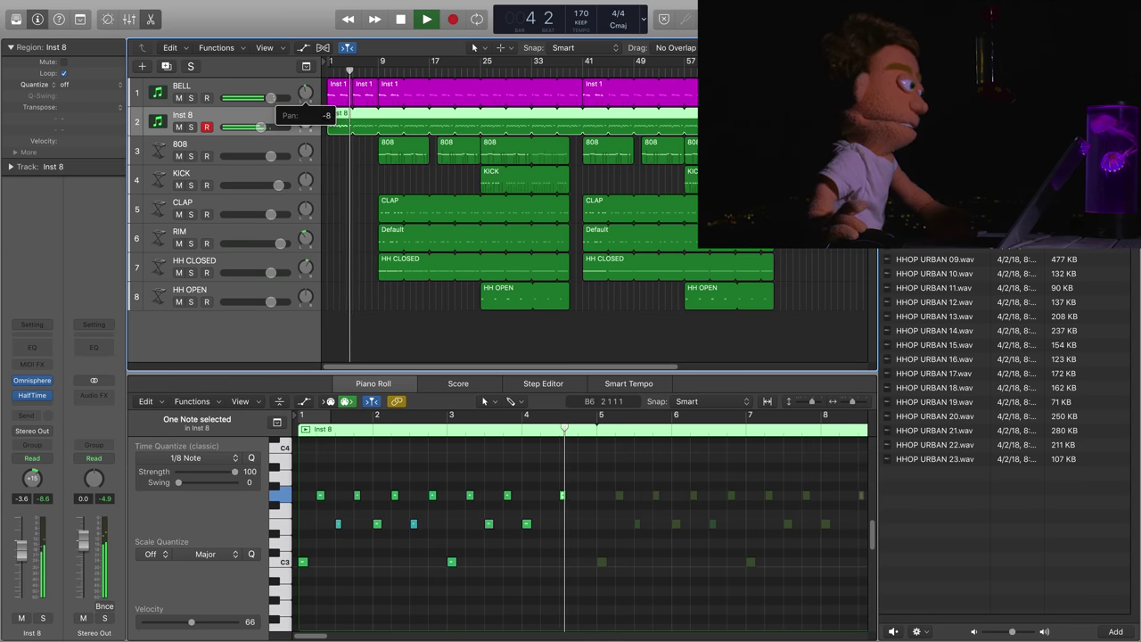
left_click(306, 67)
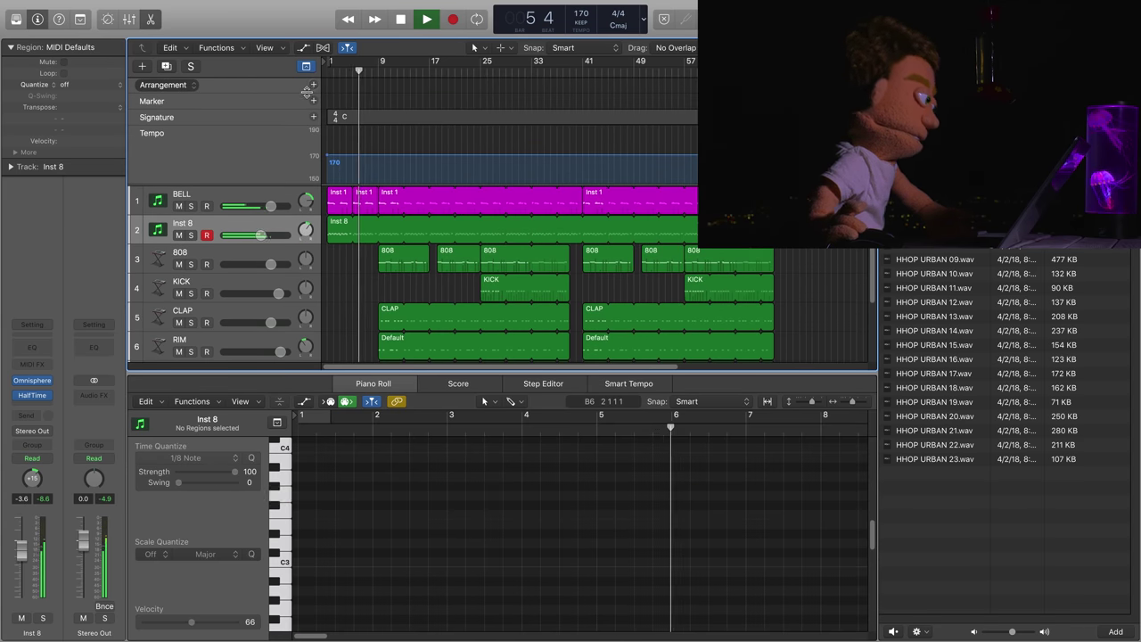
left_click(305, 67)
mouse_move(305, 122)
left_mouse_down()
mouse_move(306, 138)
mouse_move(305, 109)
mouse_move(294, 107)
left_mouse_up()
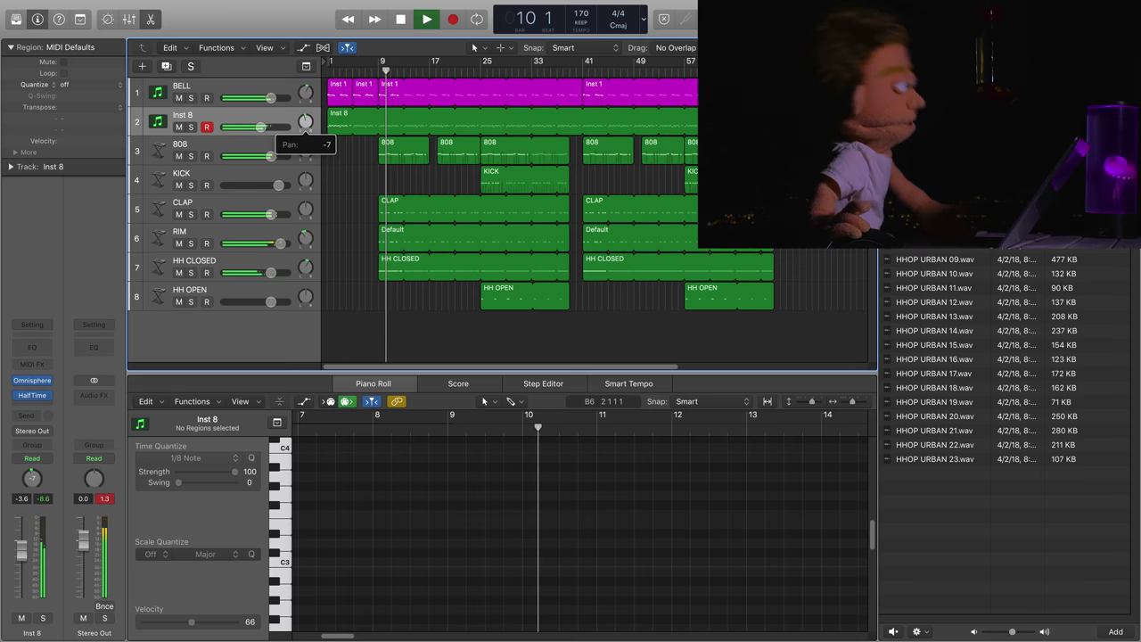
- Set HalfTime on the Inst 8 track to 4x mode, listen, and stop playback
left_click(31, 397)
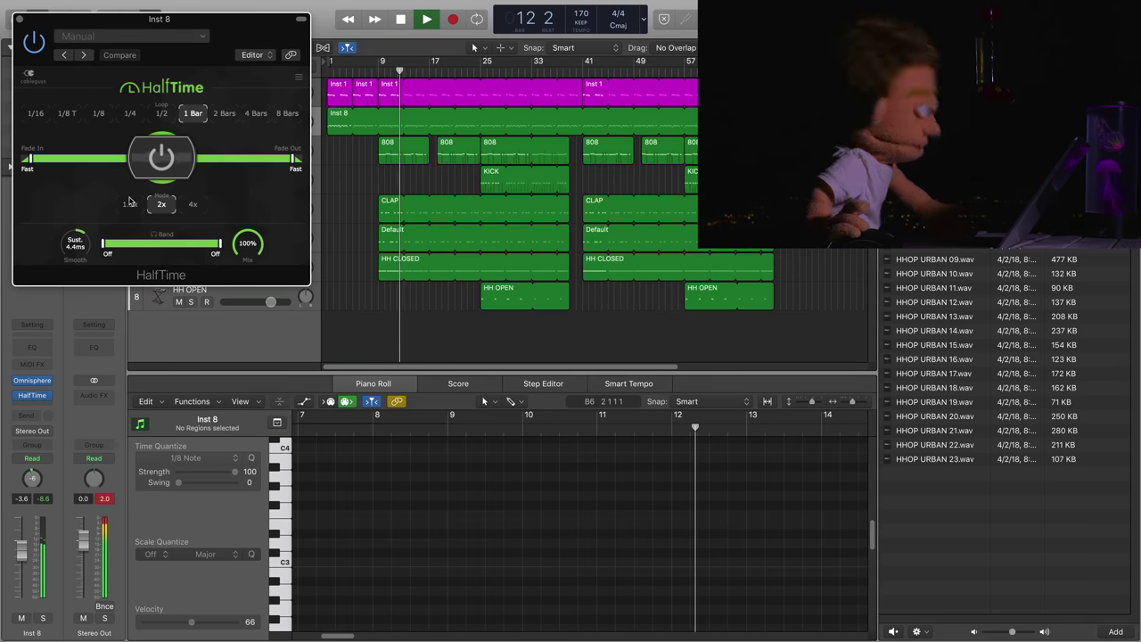
left_click(190, 204)
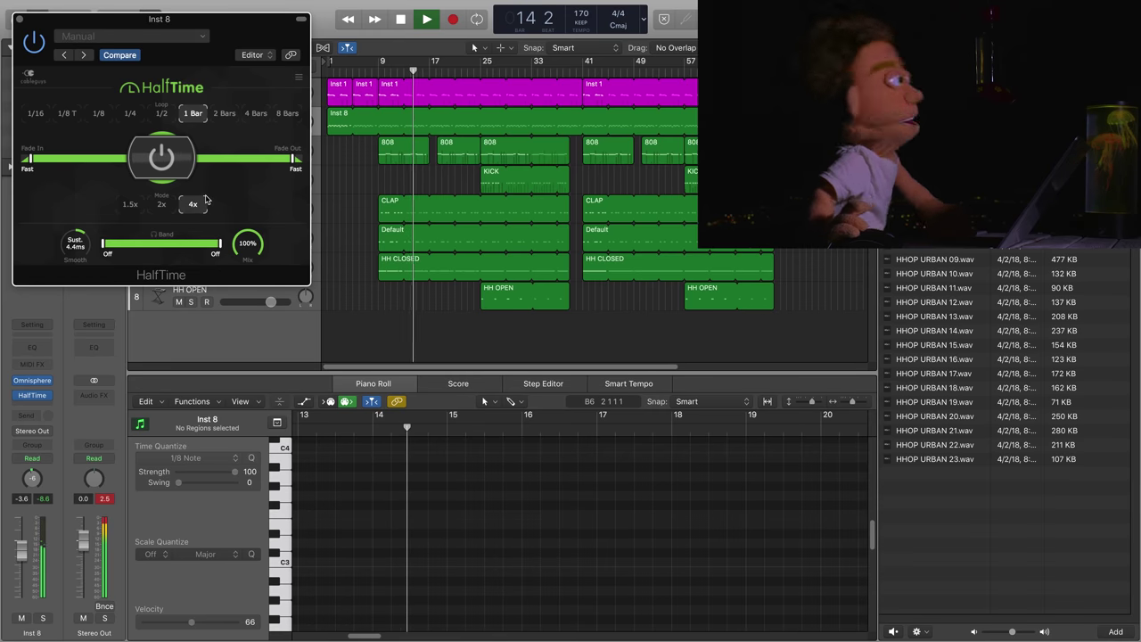
key("space")
- Transpose all notes in the Inst 8 melody region up one octave so the low C3 notes become C4, and resume playback
left_click(340, 116)
scroll(347, 544, "left", 10)
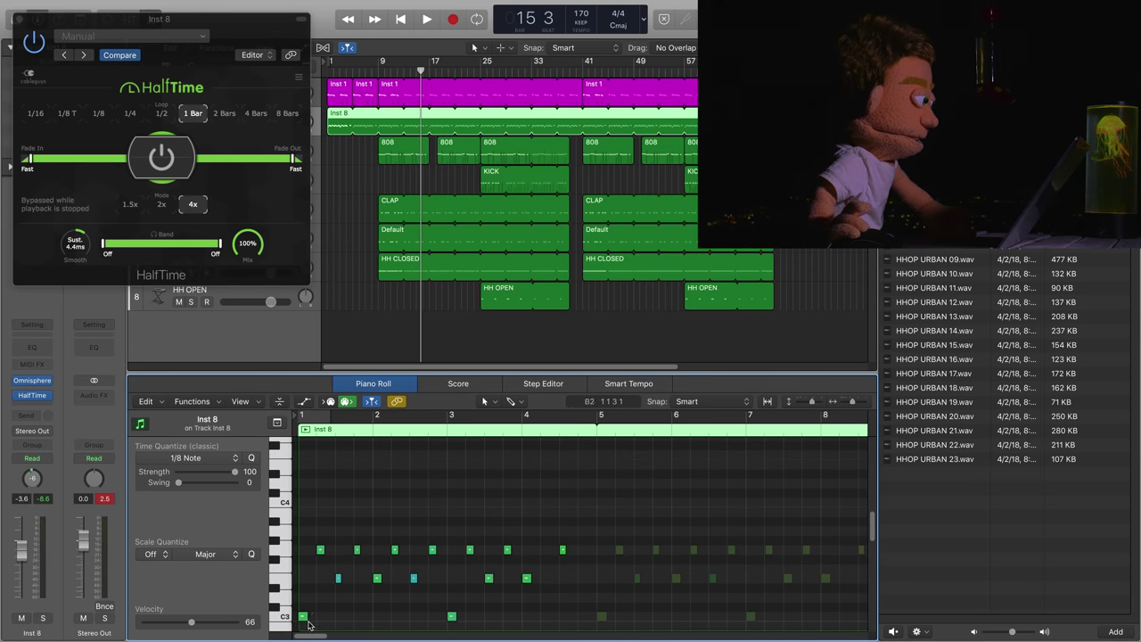
key("super+a")
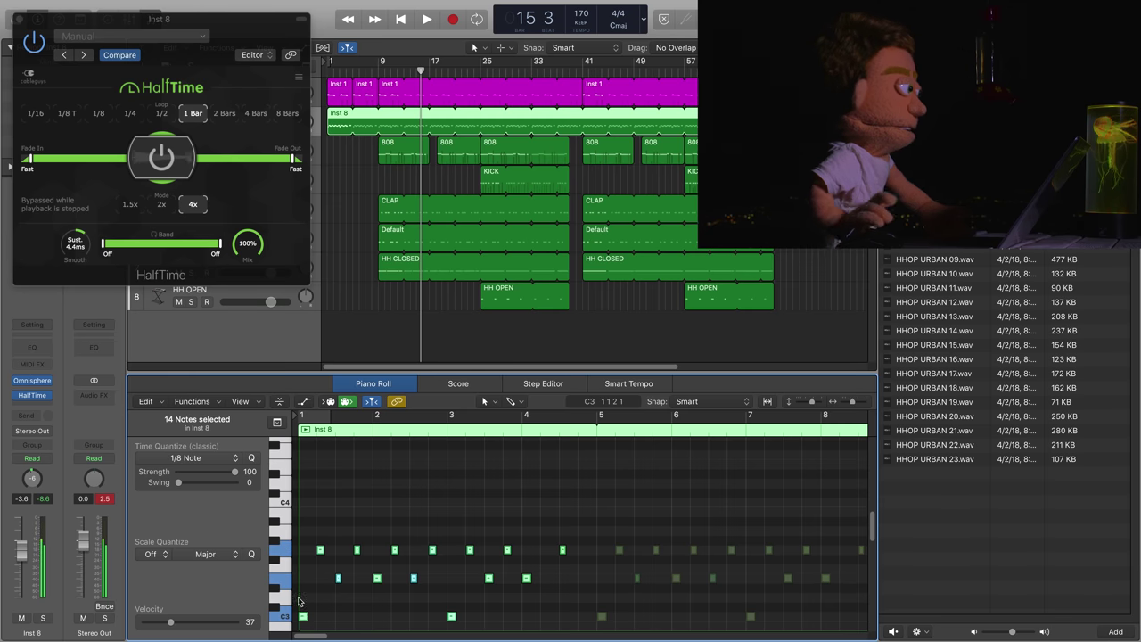
left_click_drag(303, 615, 303, 507)
key("space")
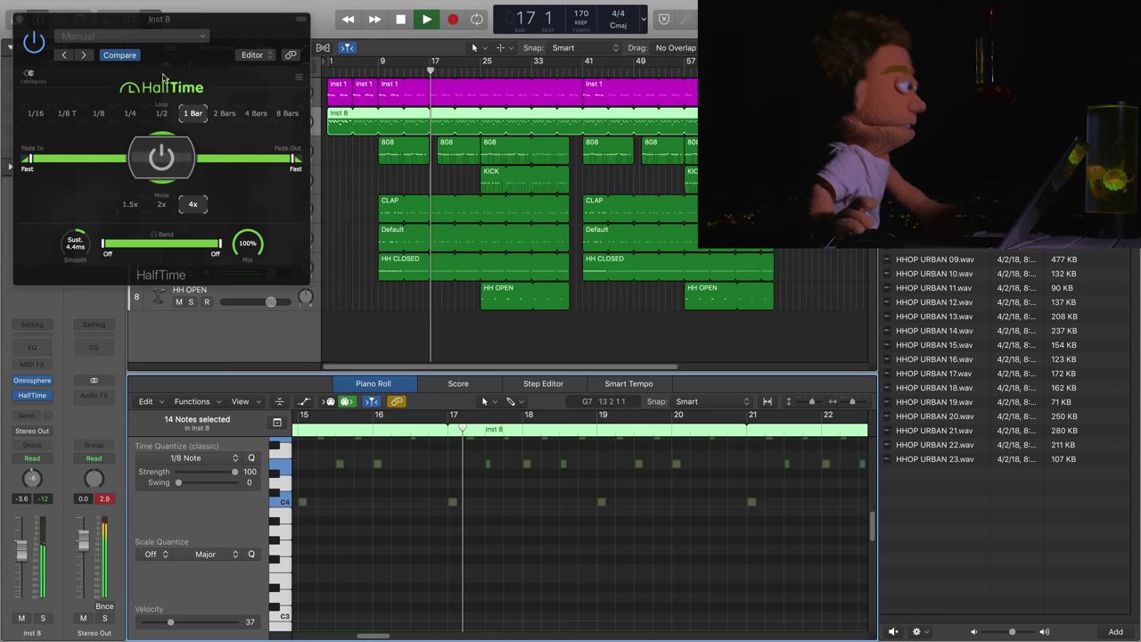
- Set the HalfTime loop length to 1/2, close the plug-in, and rename the Inst 8 track BELL 2
left_click_drag(196, 23, 343, 56)
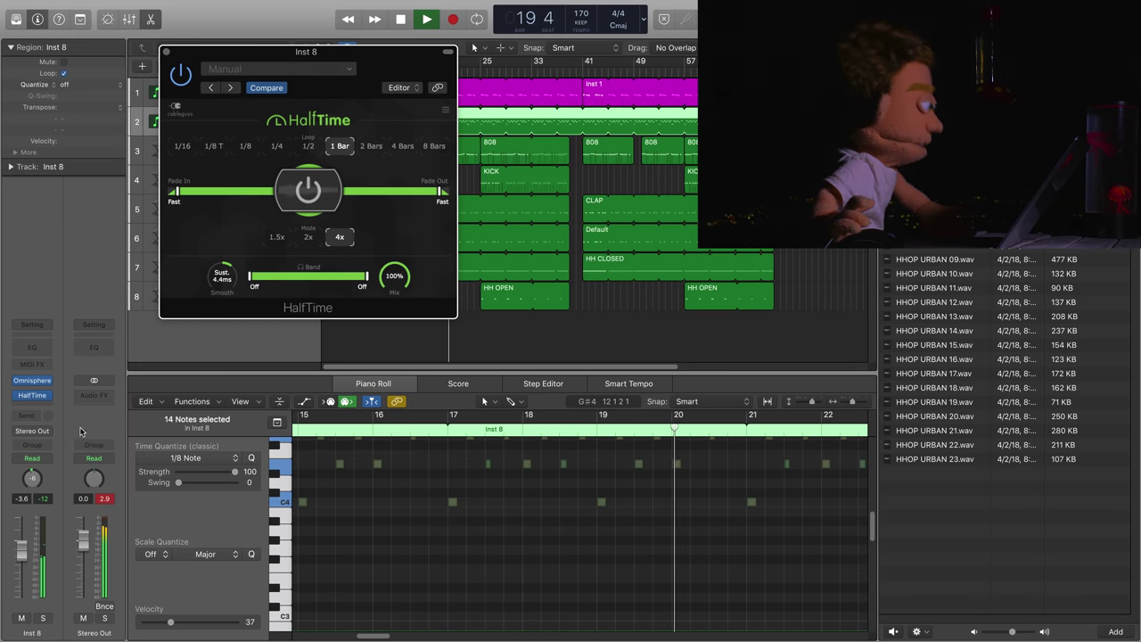
left_click(308, 147)
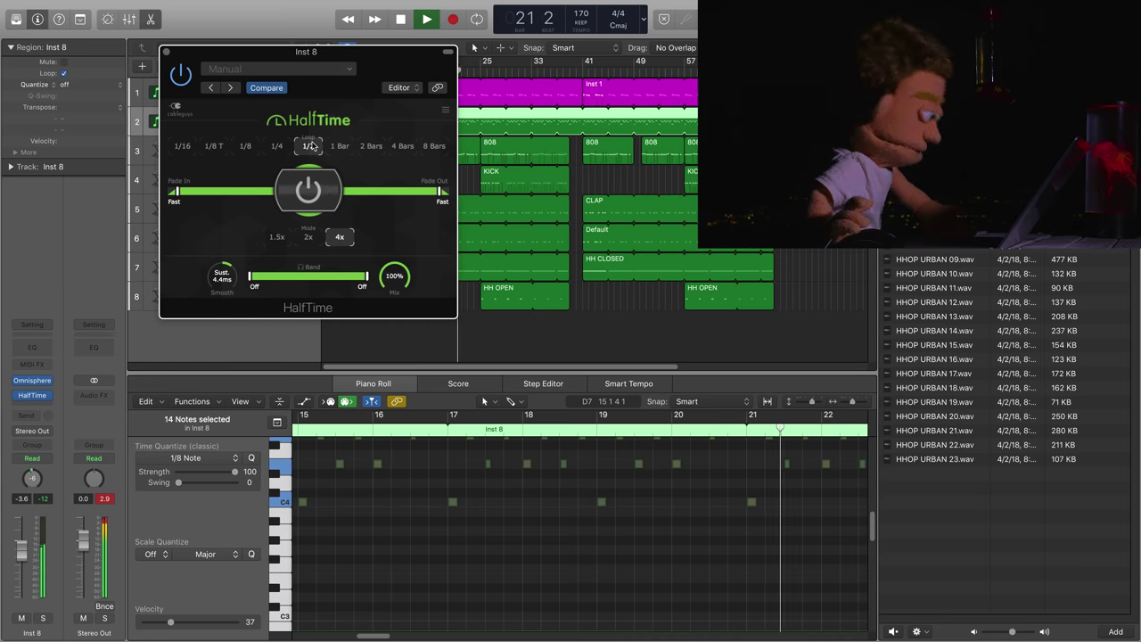
left_click(166, 52)
left_click(191, 126)
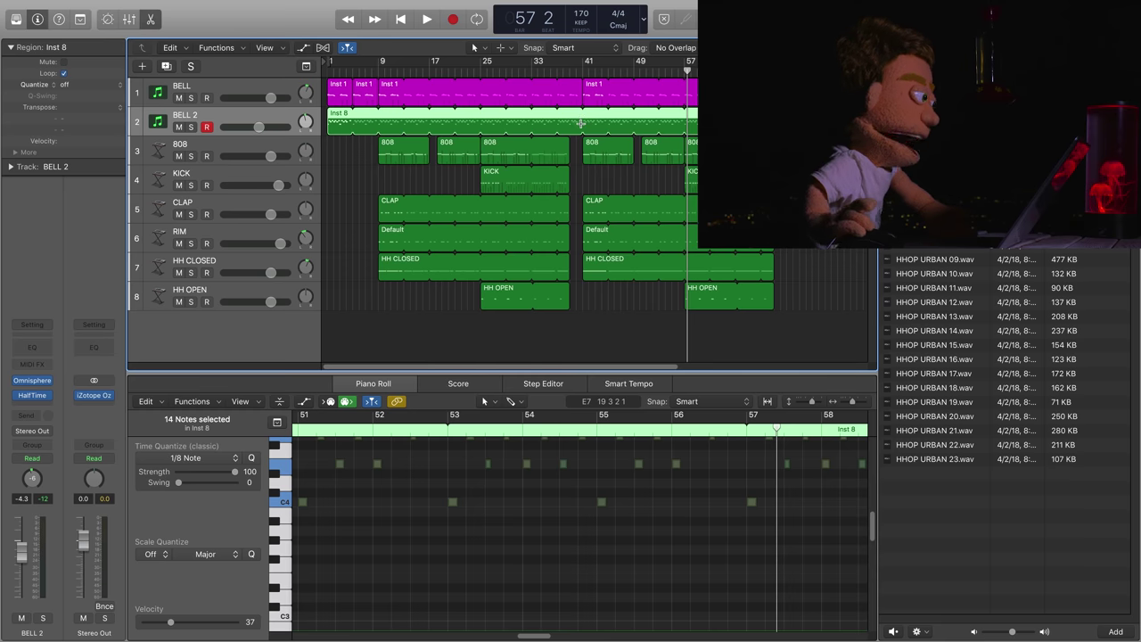
- Split the BELL 2 melody at bar 41 and shift the second section's regions to start at bar 49
left_click(583, 110)
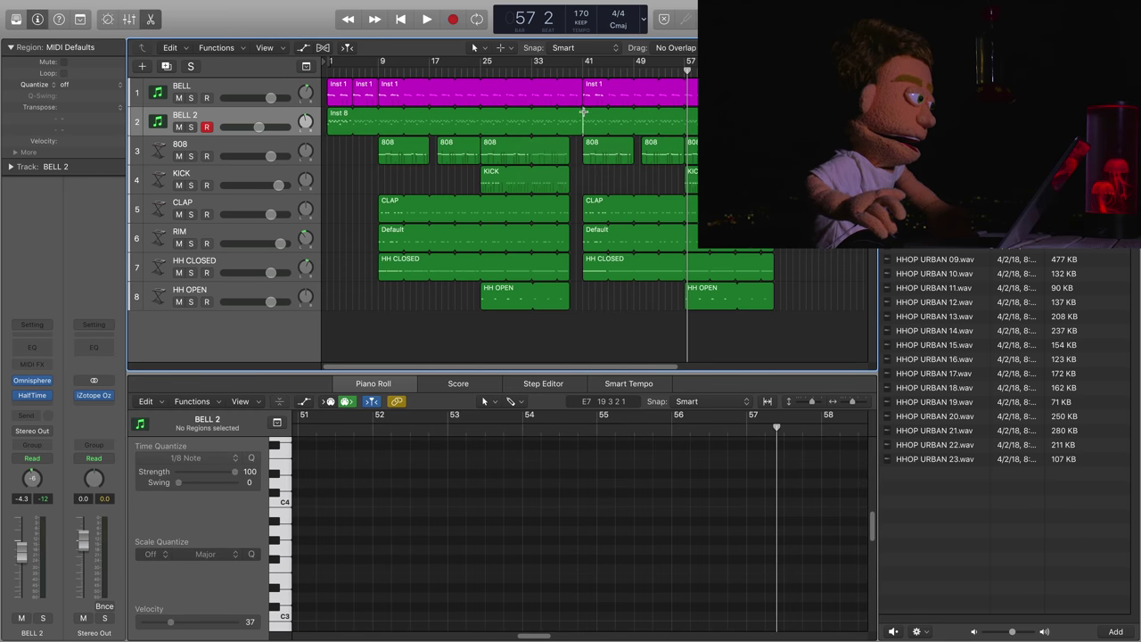
key("super+e")
key("Escape")
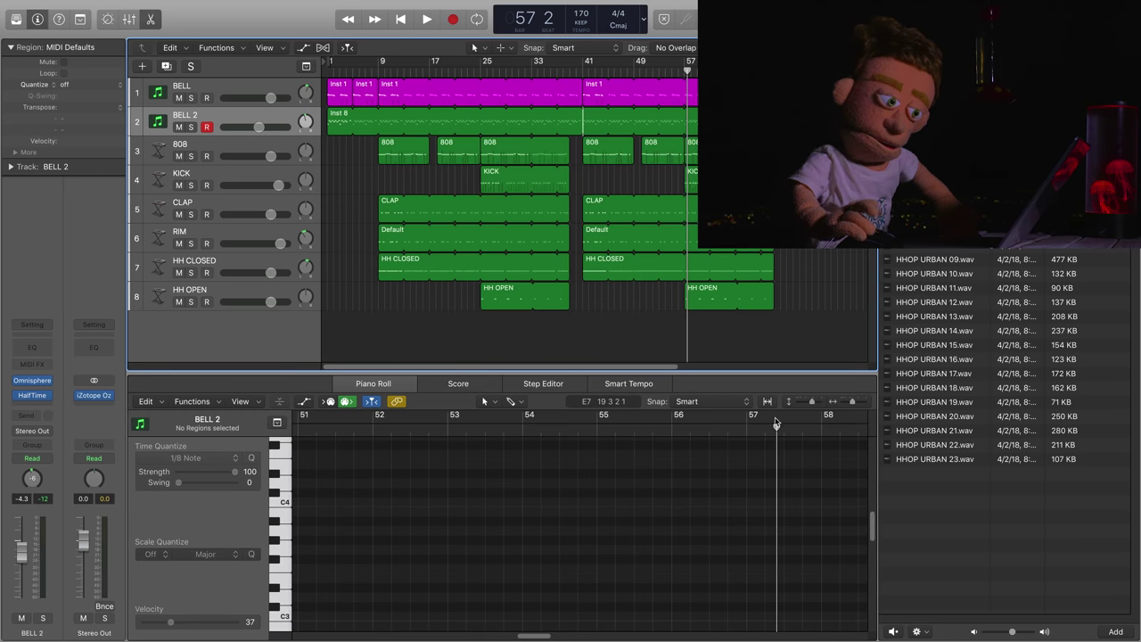
left_click_drag(775, 338, 634, 113)
- Extend the BELL and BELL 2 melodies across the gap up to bar 49, and play from bar 37
left_click(578, 111)
left_click_drag(581, 87, 634, 88)
left_click(557, 64)
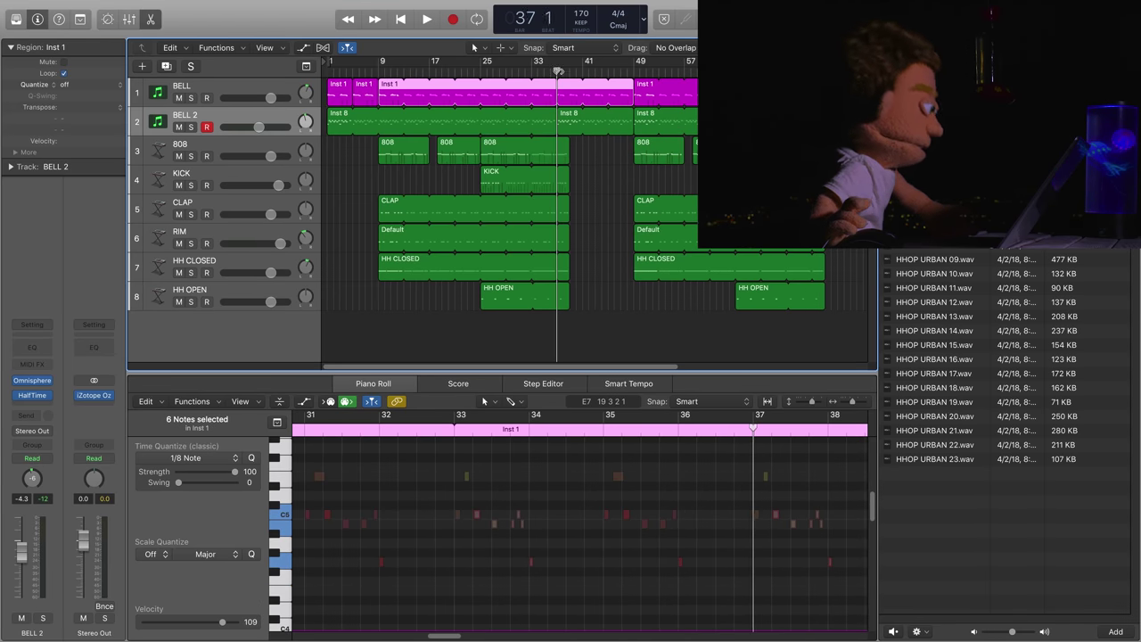
key("space")
- Split the BELL melody region at bar 41
left_click(581, 98, "super")
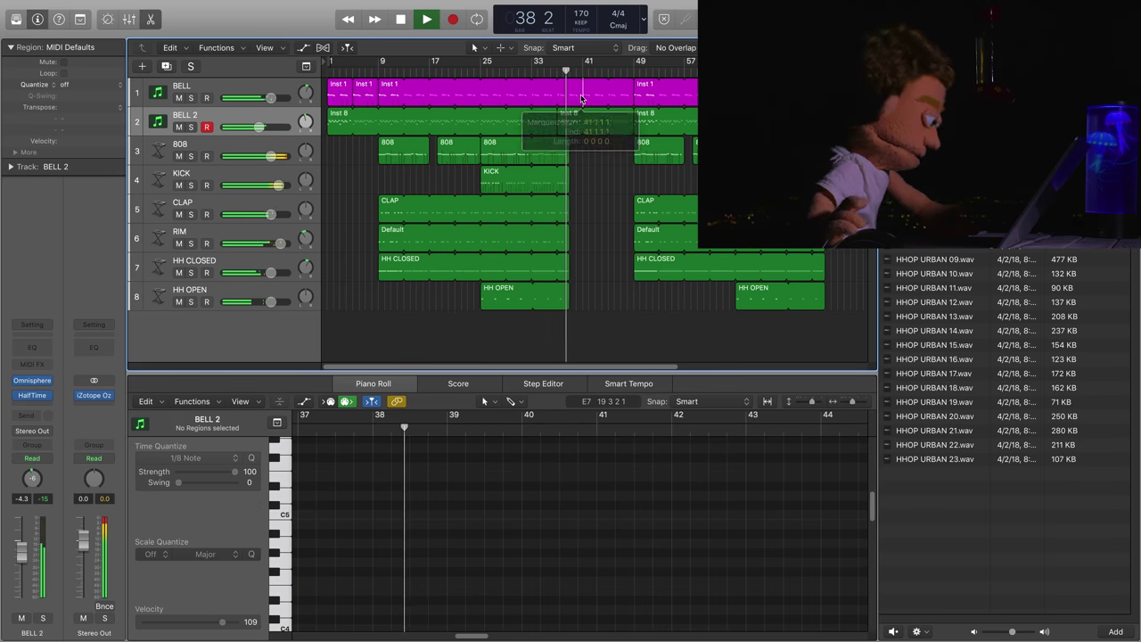
key("super+e")
key("Escape")
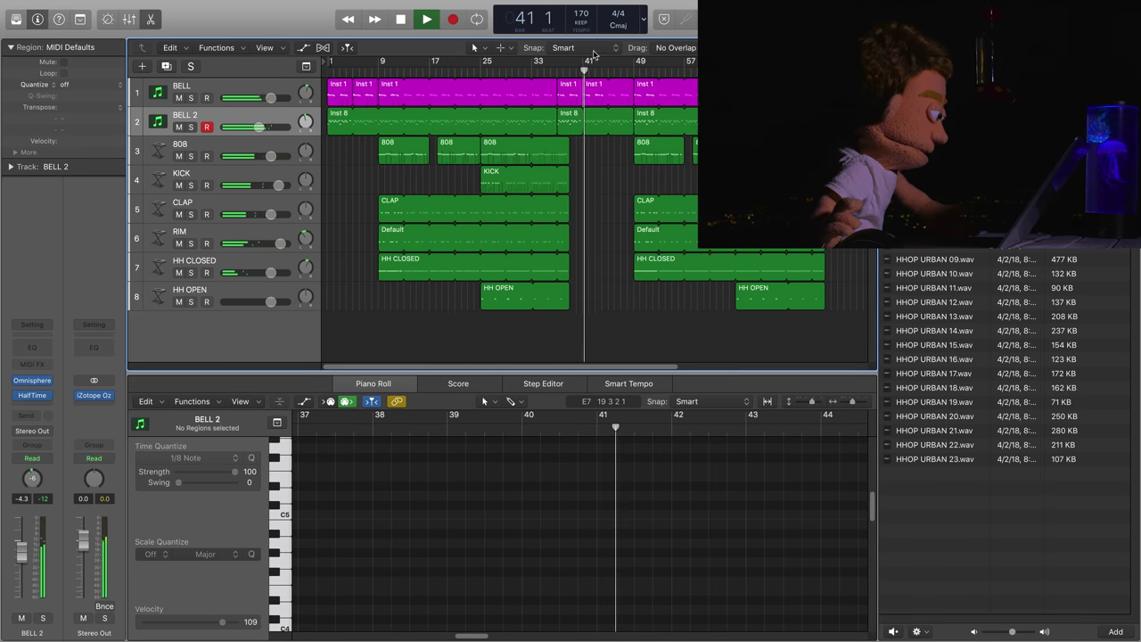
- Transpose all notes in the BELL region starting at bar 41 down one octave, and play the result
key("space")
left_click(561, 87)
left_click(593, 87)
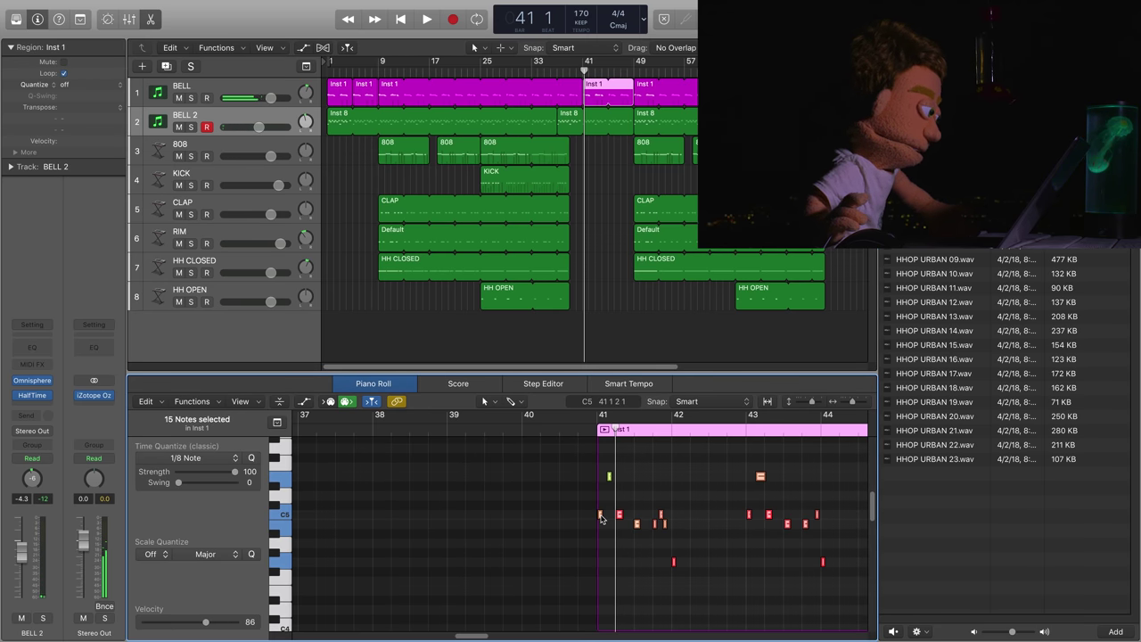
left_click_drag(600, 514, 601, 549)
key("space")
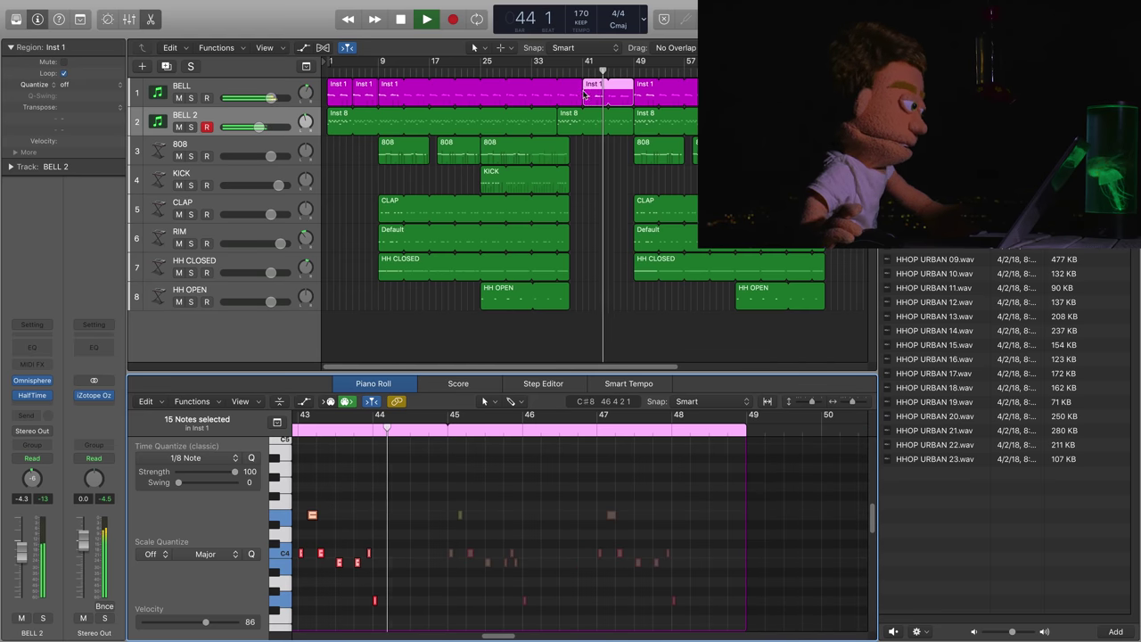
- Extend the lowered BELL region from bar 49 to bar 65, and play from bar 41
left_click(636, 87)
left_click_drag(637, 87, 729, 89)
key("super+z")
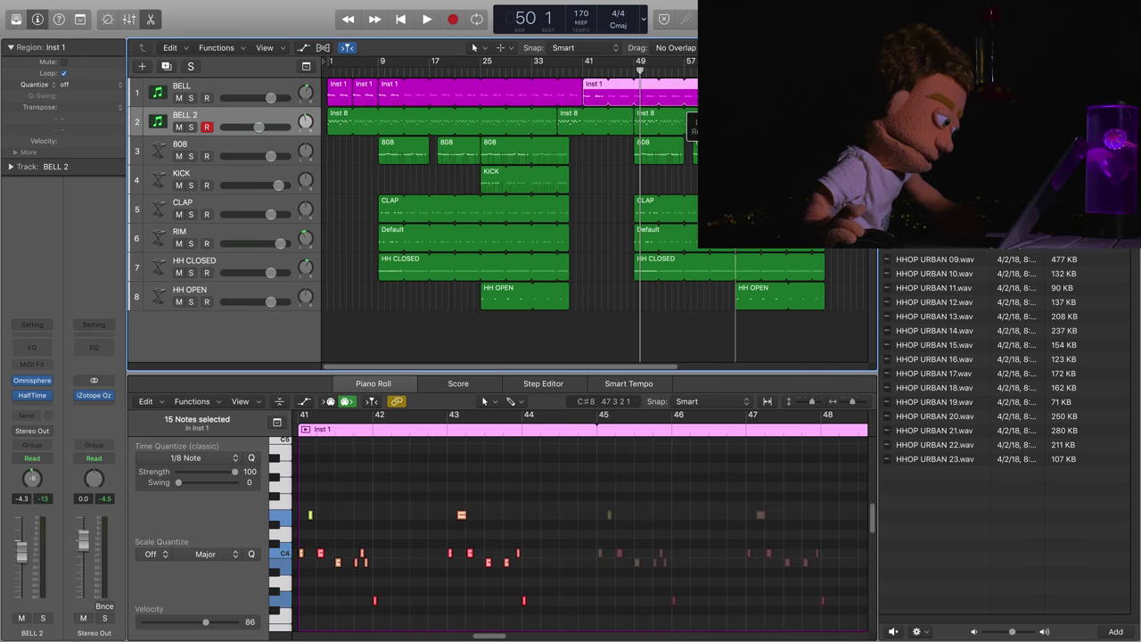
key("space")
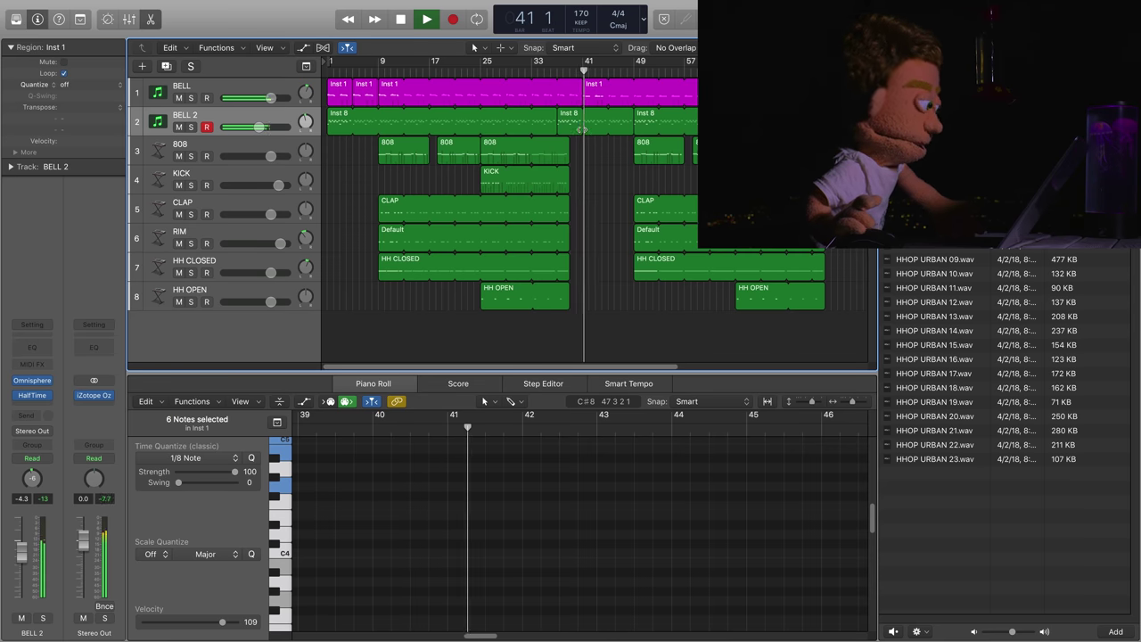
- Extend the first section's CLAP, RIM, HH CLOSED and HH OPEN regions to bar 41, and play through the transition
key("space")
left_click_drag(568, 142, 587, 143)
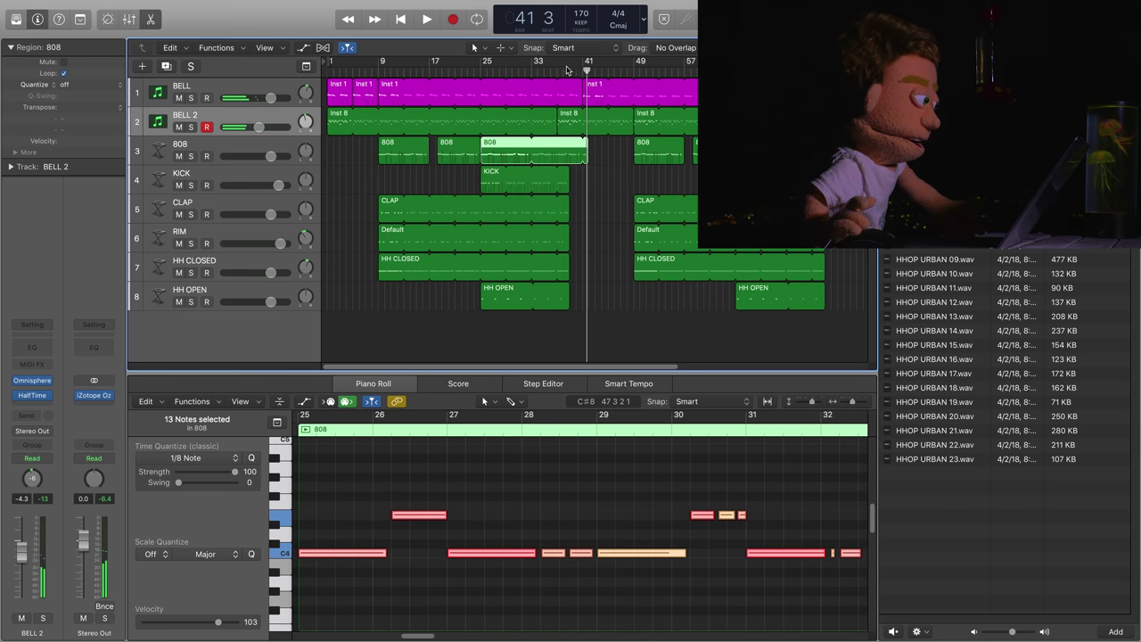
left_click_drag(569, 204, 582, 205)
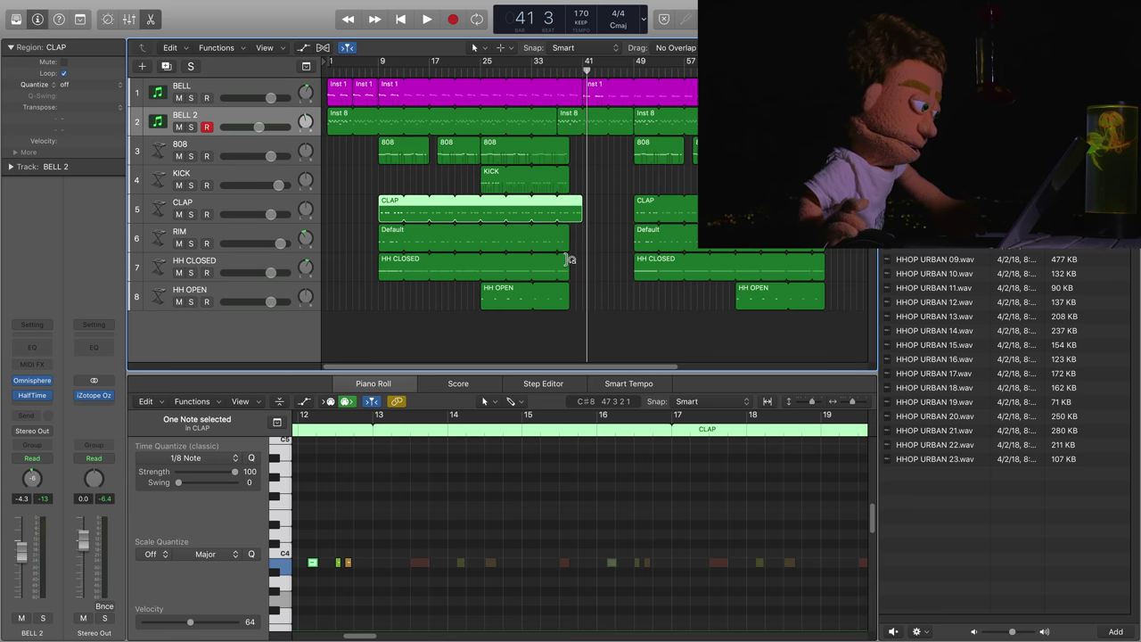
left_click_drag(569, 259, 582, 291)
left_click_drag(569, 230, 582, 232)
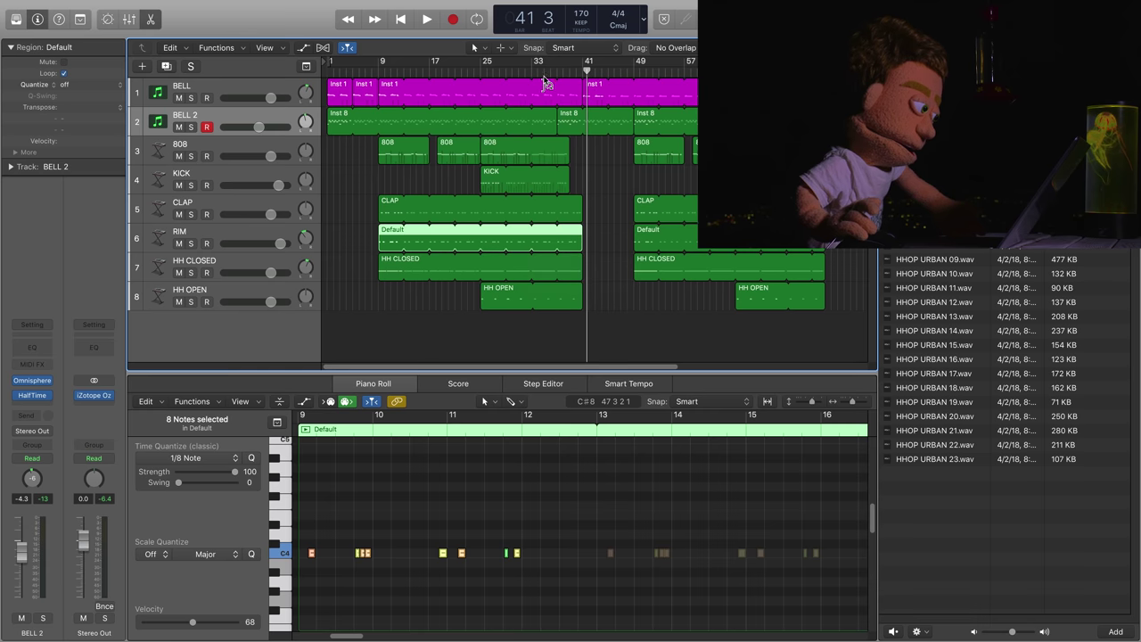
left_click(553, 71)
key("space")
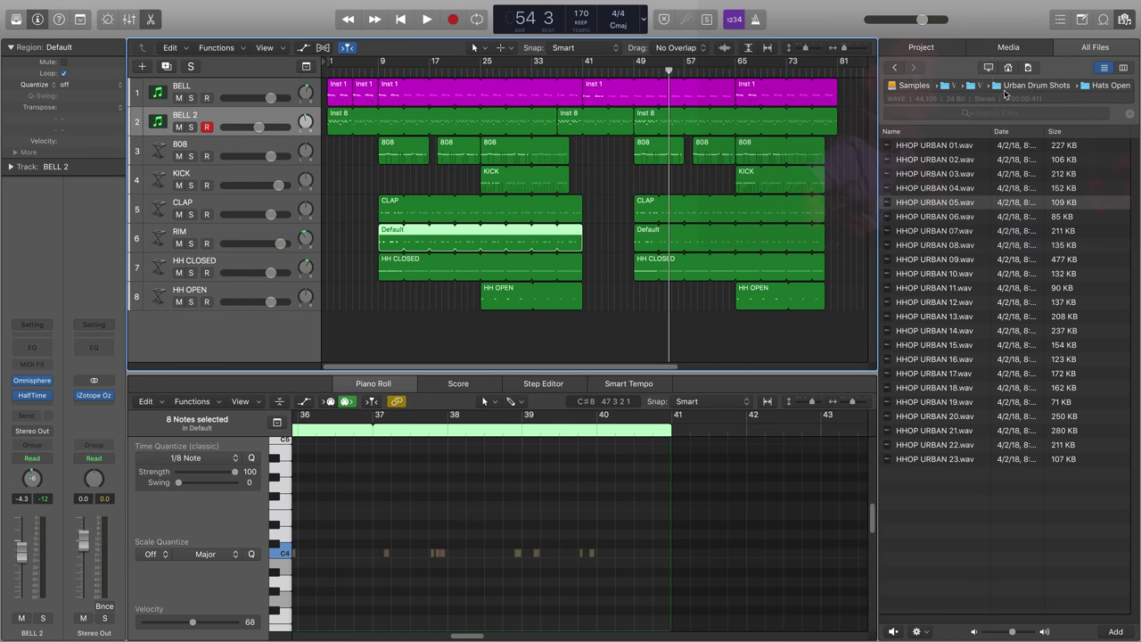
- Browse to the Cymbals folder in Urban Drum Shots and place CYMBAL URBAN 10.wav on a new track at bar 49
left_click(983, 86)
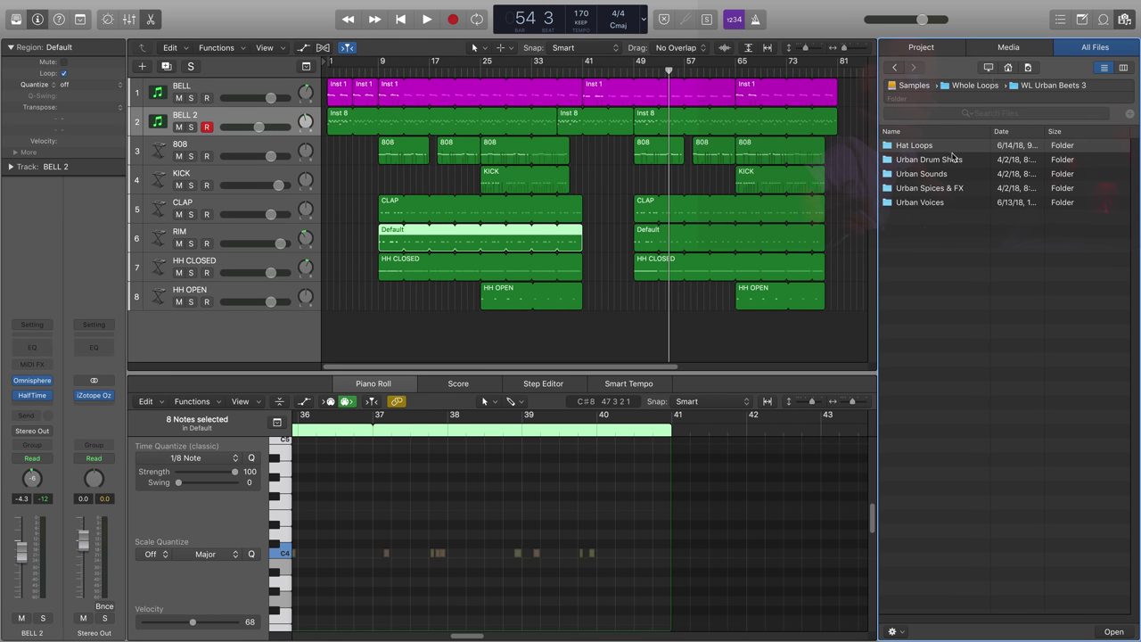
left_click(928, 189)
left_click(939, 161)
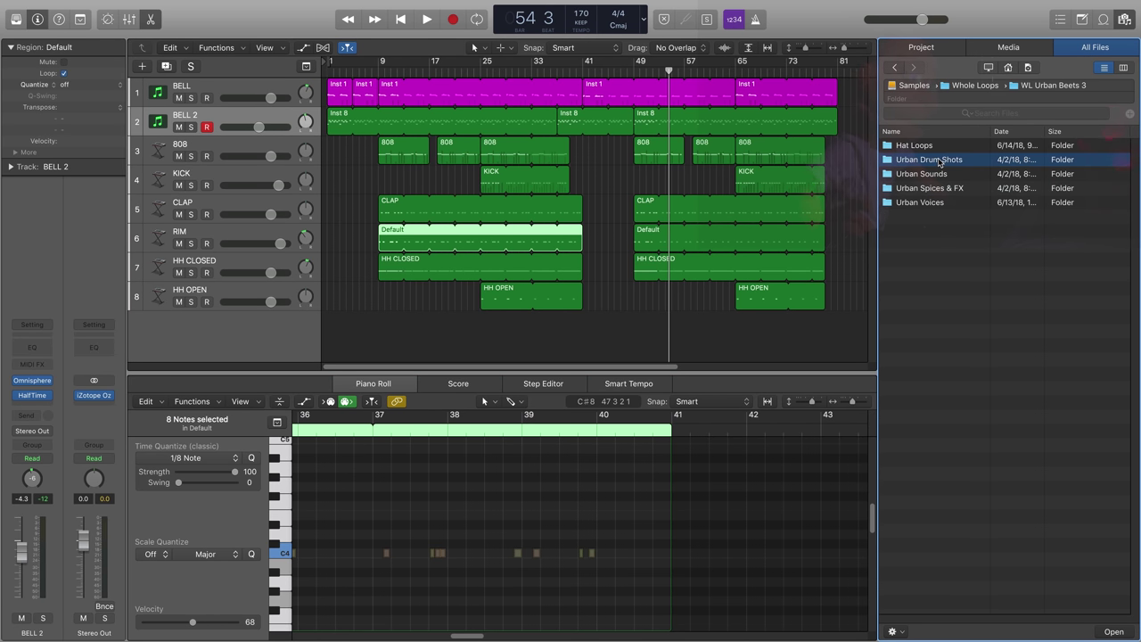
double_click(940, 163)
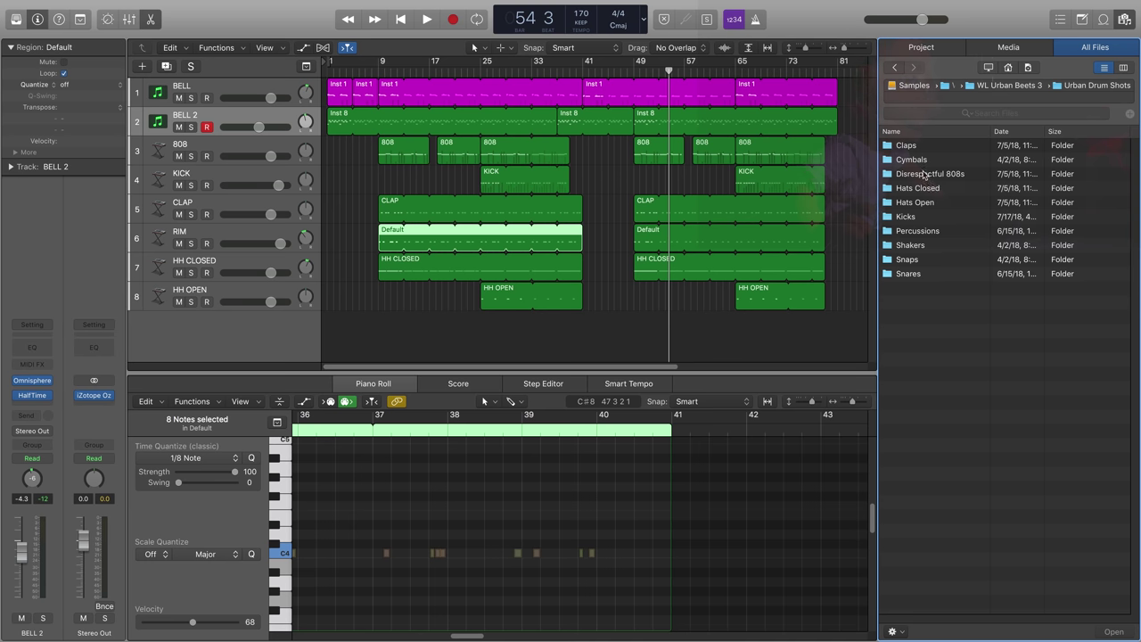
double_click(924, 162)
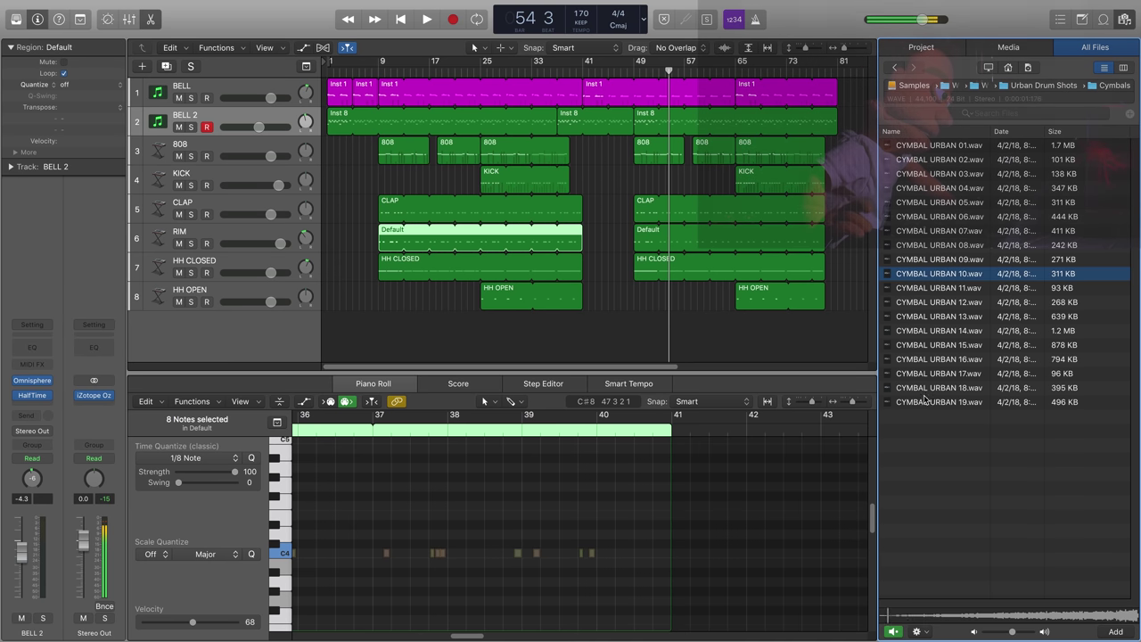
left_click(950, 274)
left_click_drag(950, 274, 647, 320)
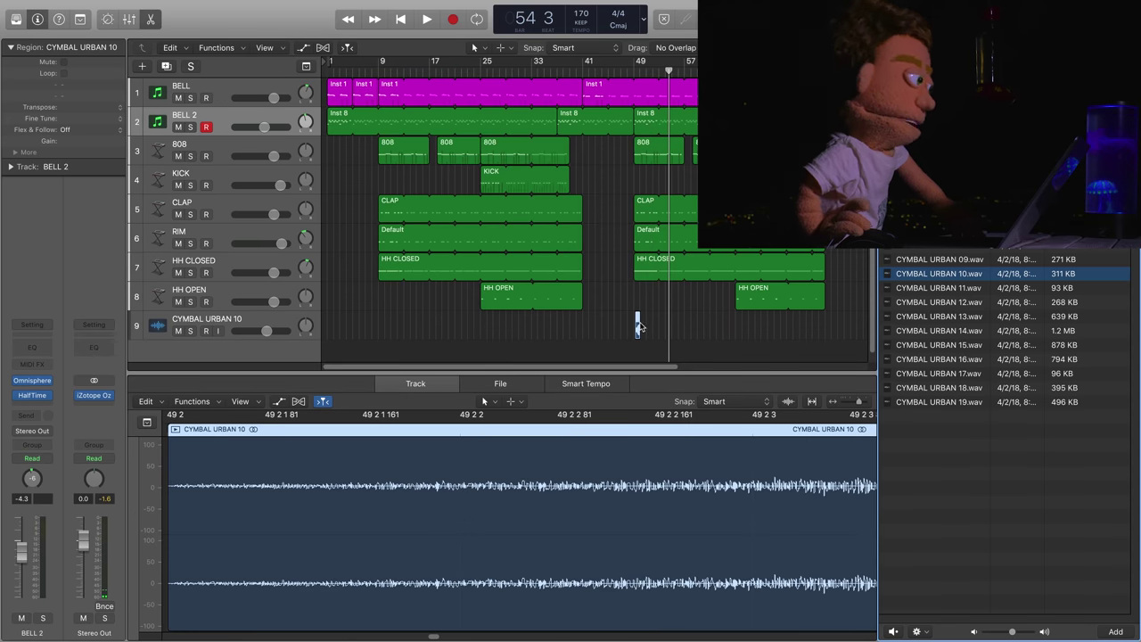
- Lower the CYMBAL URBAN 10 track volume to -14.6 dB and audition the cymbal from bar 49
left_click_drag(264, 331, 259, 331)
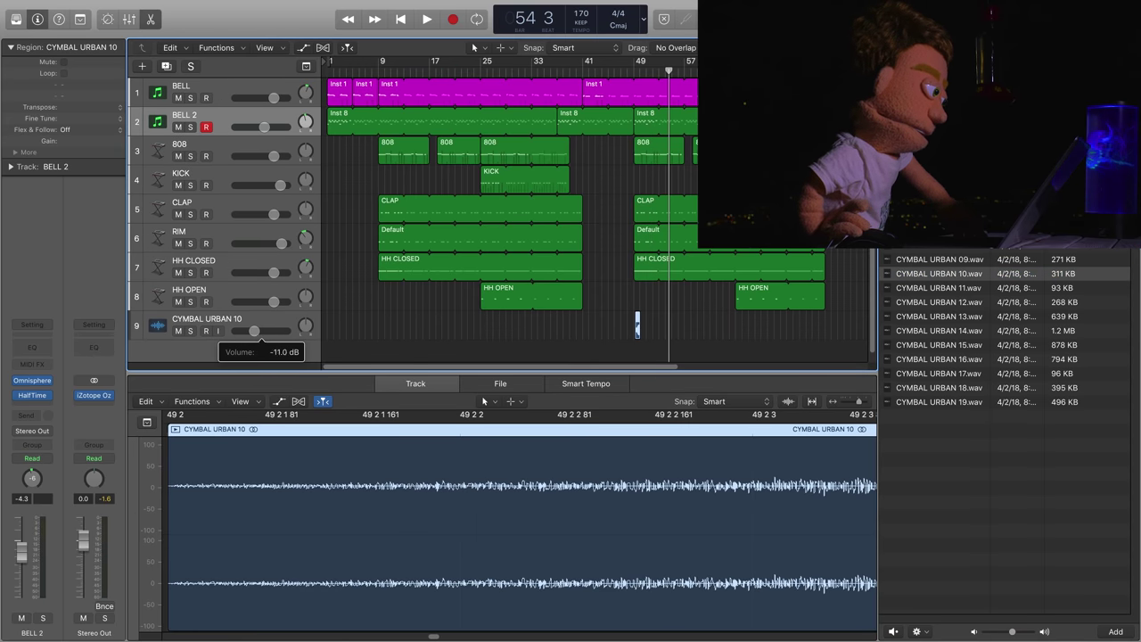
left_click(631, 326)
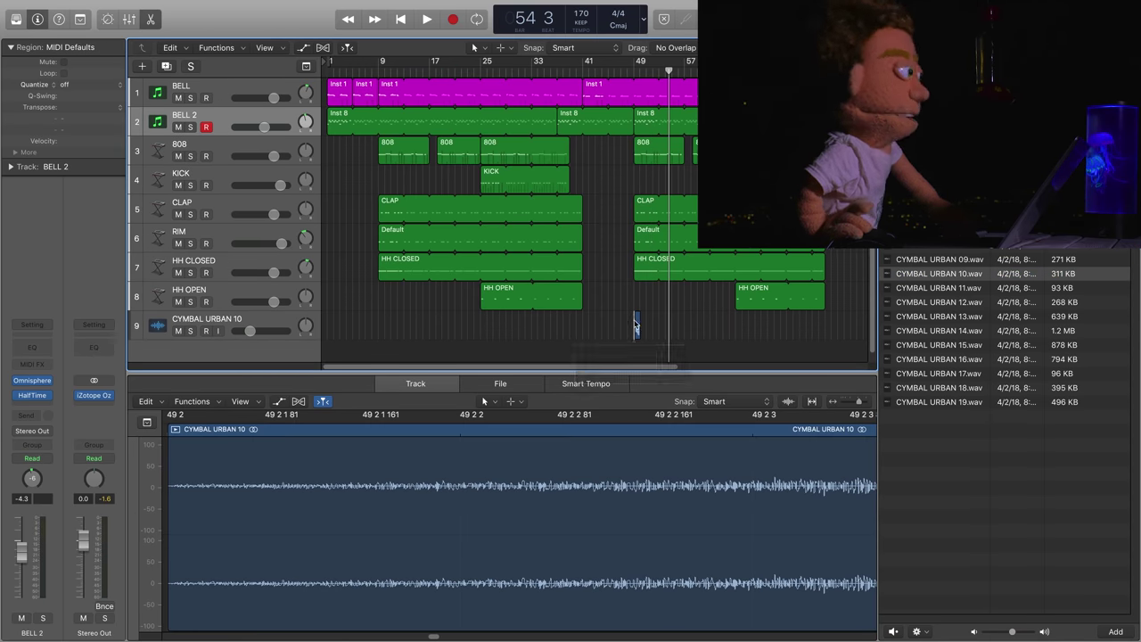
key("space")
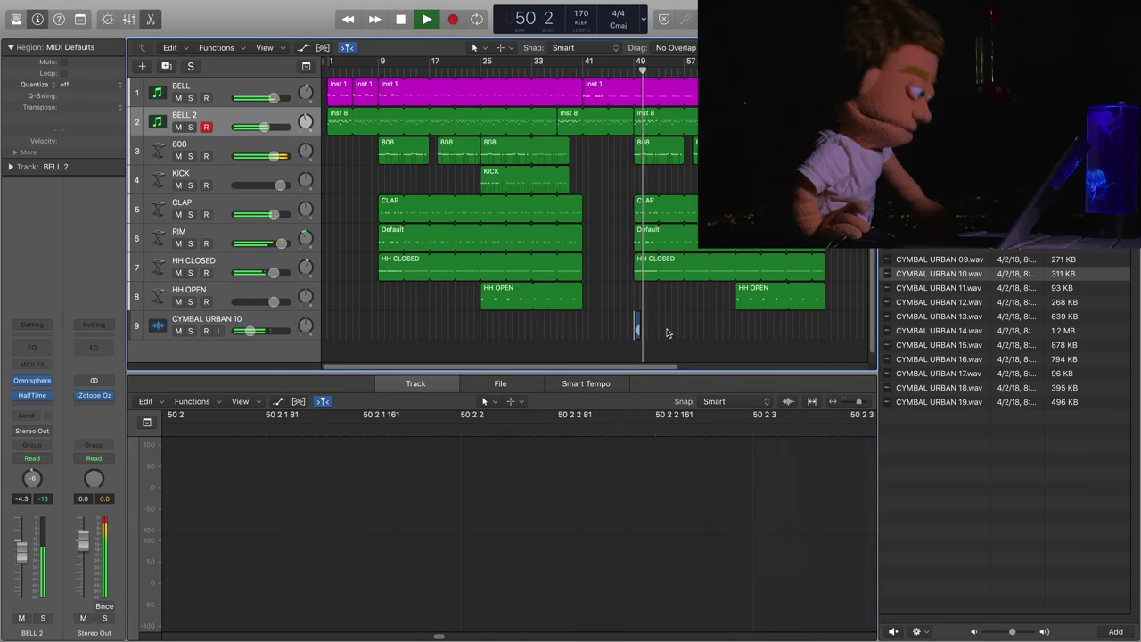
key("space")
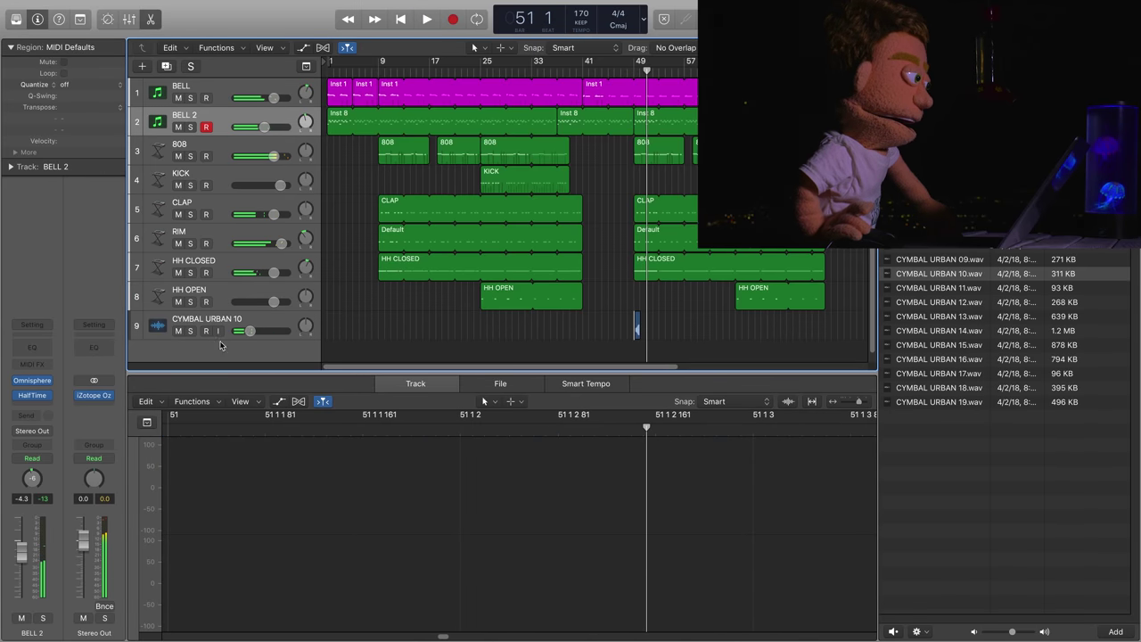
- Add a Channel EQ to the CYMBAL URBAN 10 track with a 24 dB/Oct low cut at 15000 Hz, and listen from bar 49
left_click(220, 336)
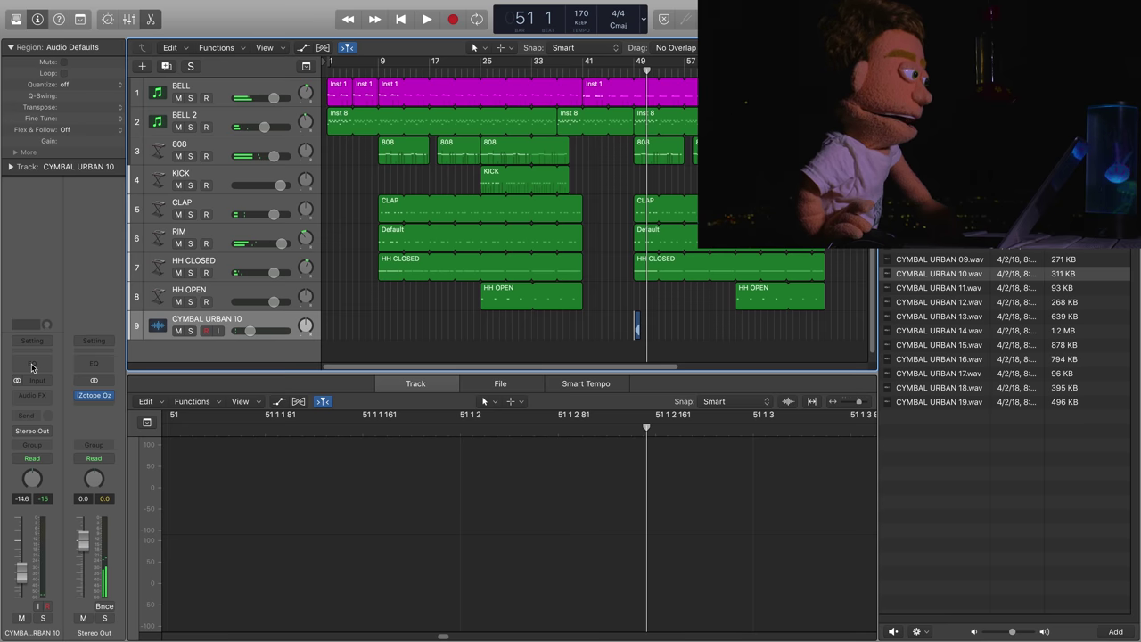
left_click(31, 364)
left_click(62, 200)
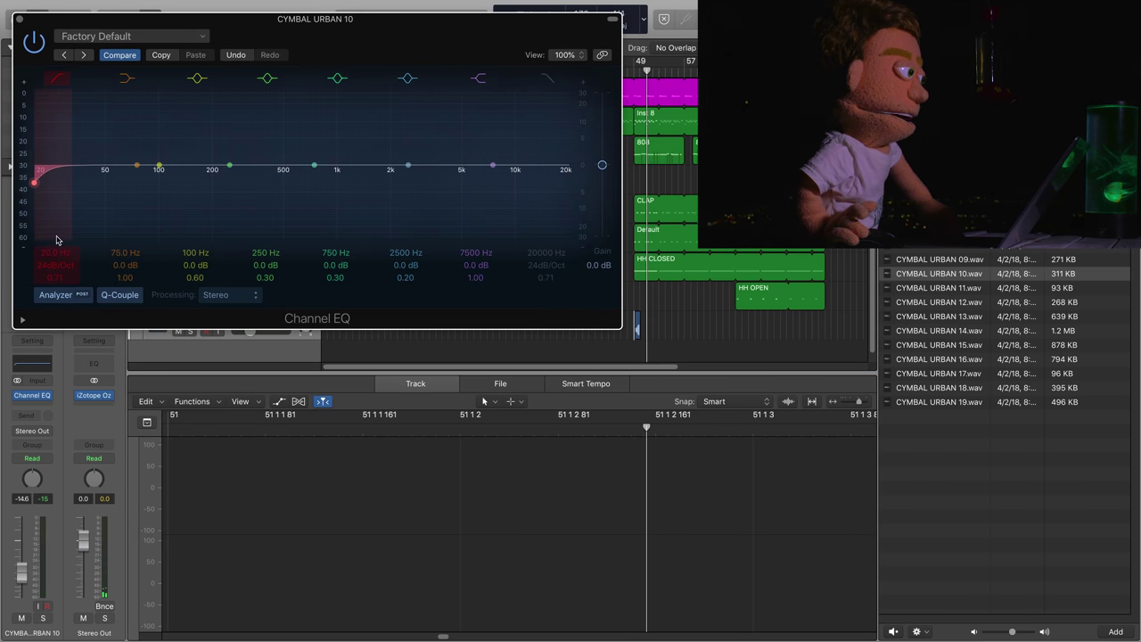
left_click_drag(58, 249, 57, 133)
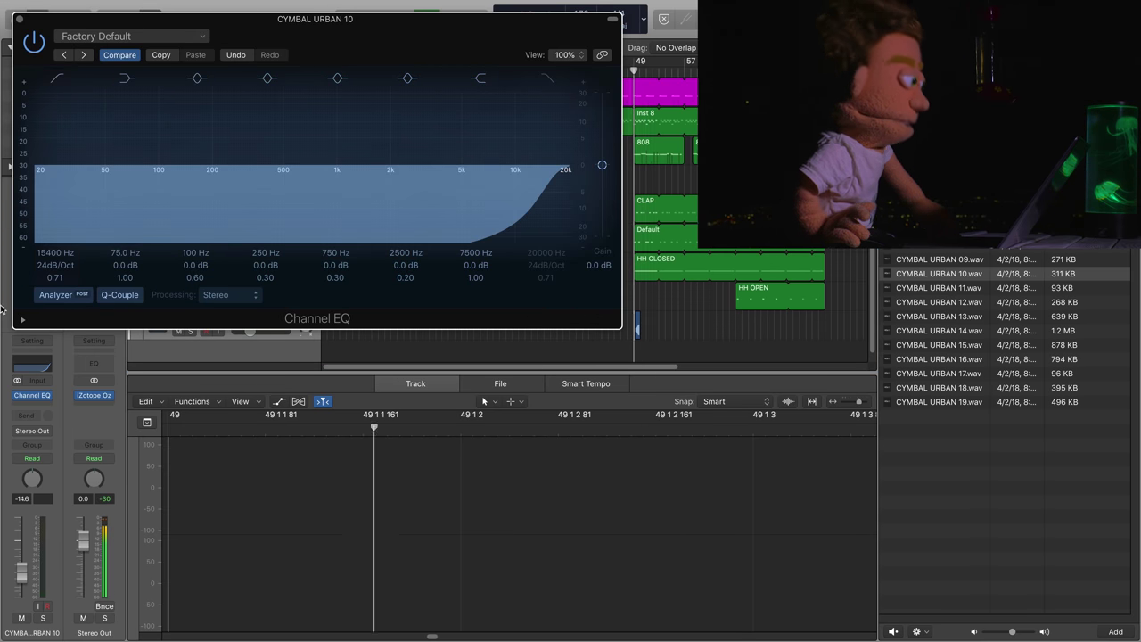
key("space")
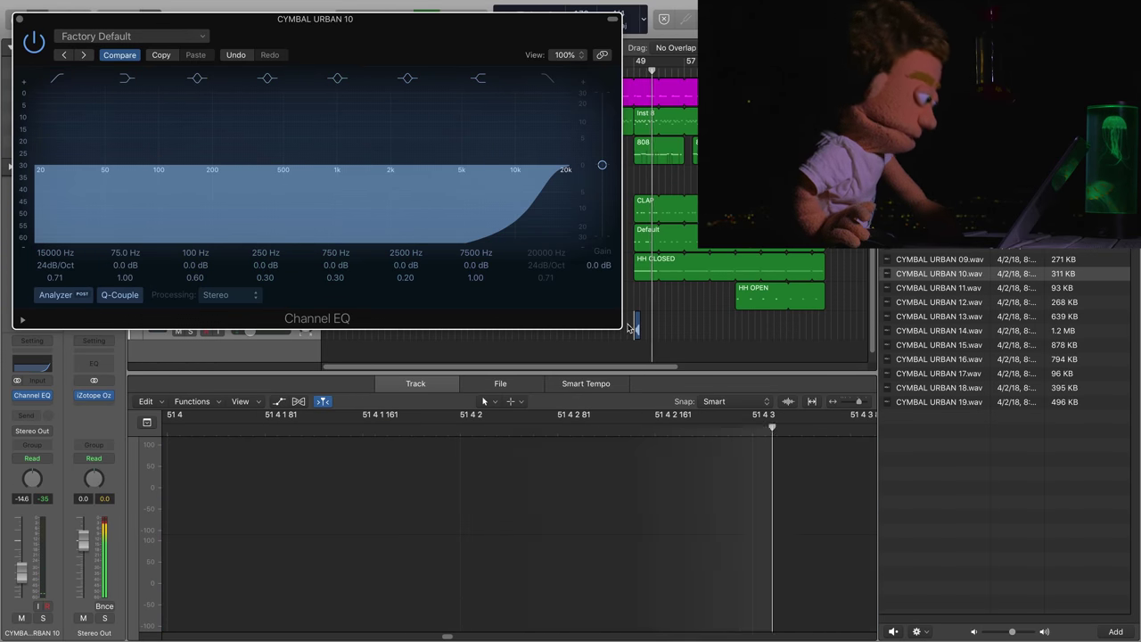
- Select the four bars holding the CYMBAL URBAN 10 hit from bar 49 and repeat them through the end of the second section
left_click_drag(635, 328, 655, 326)
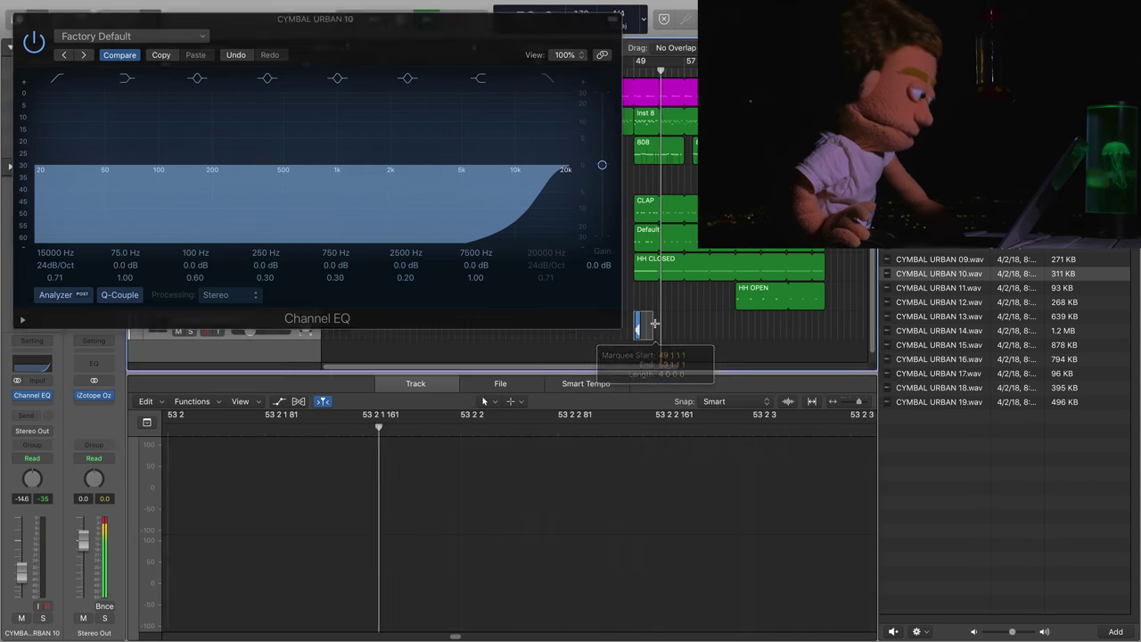
left_click(658, 324)
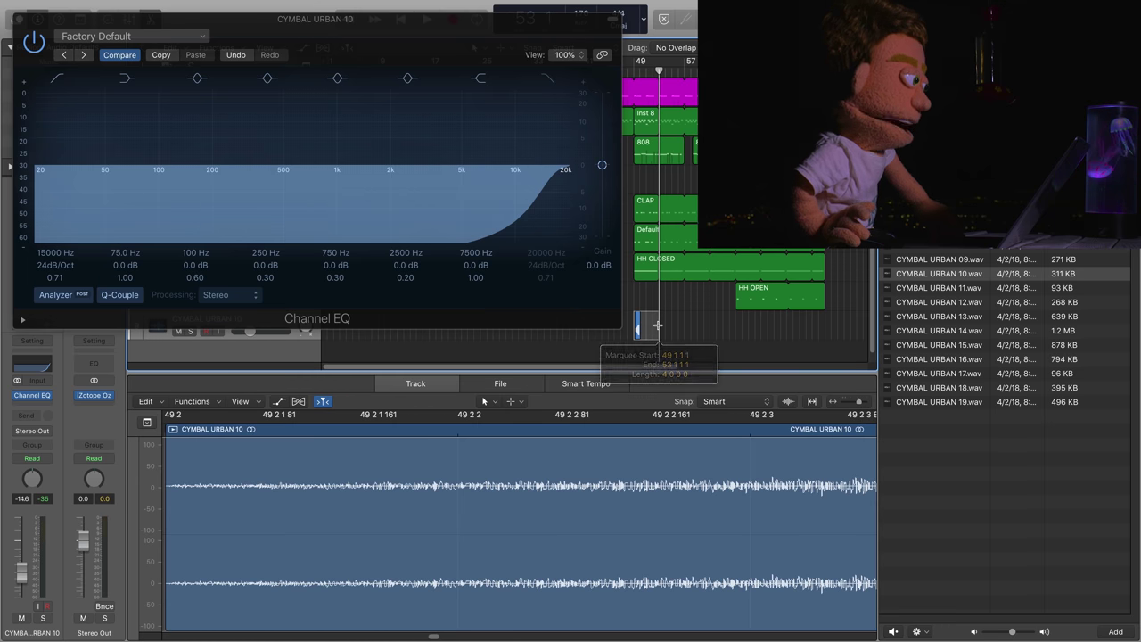
left_click_drag(658, 324, 675, 324)
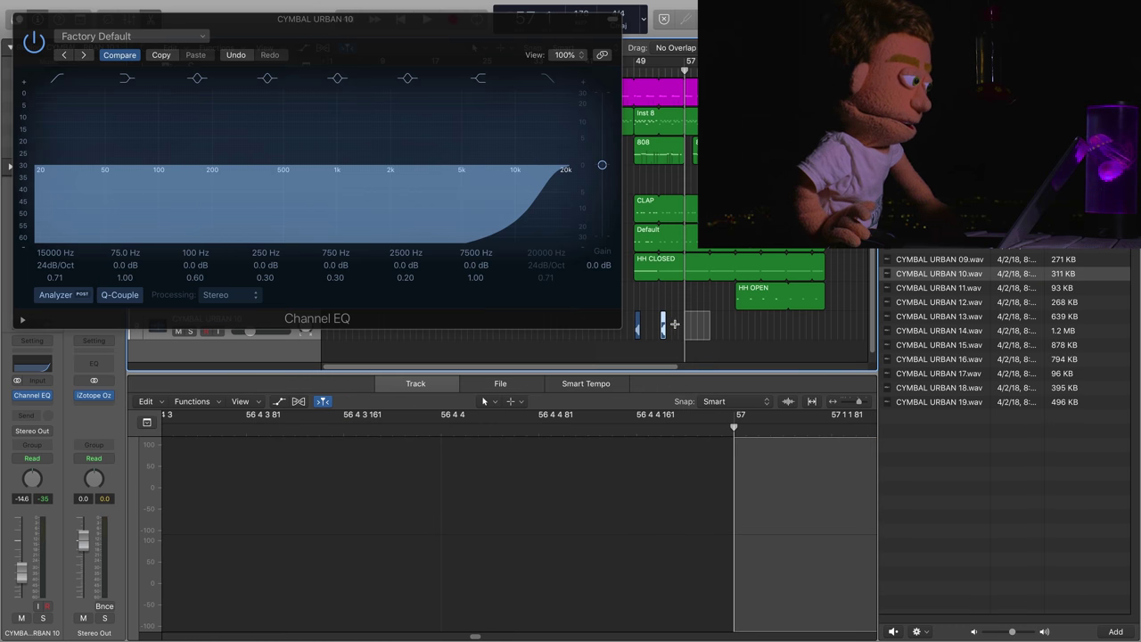
key("super+r")
key("super+r")
key("super+r")
key("super+r")
key("super+r")
key("super+r")
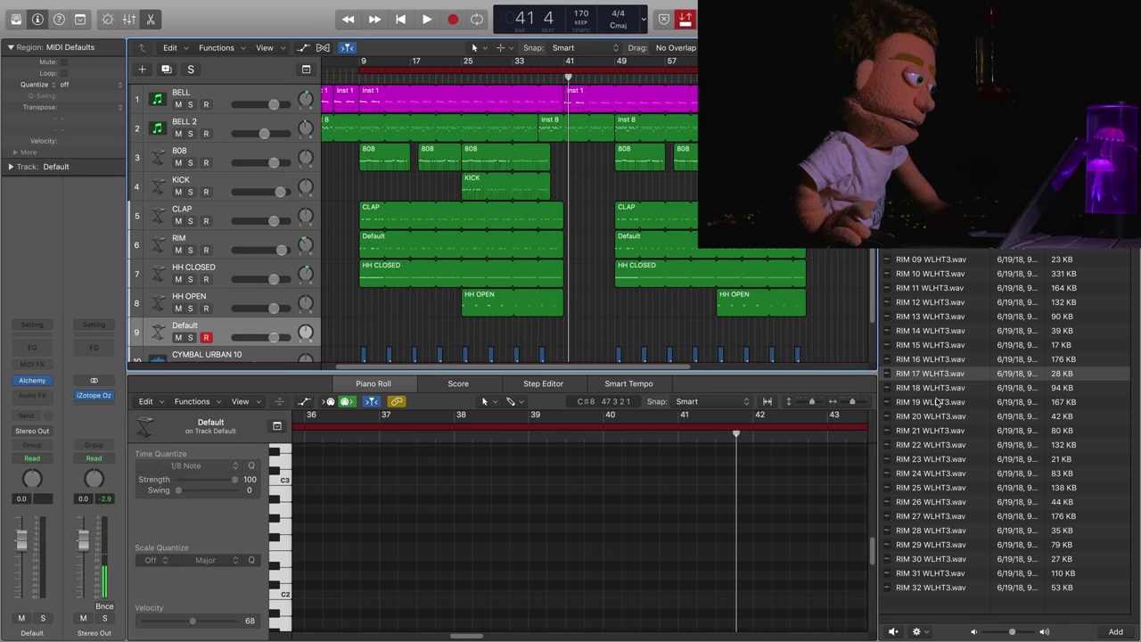
- Audition the rim samples and load RIM 23 WLHT3.wav into Alchemy source A on the Default track (track 9)
left_click(936, 402)
left_click(934, 431)
left_click(934, 459)
left_click(933, 473)
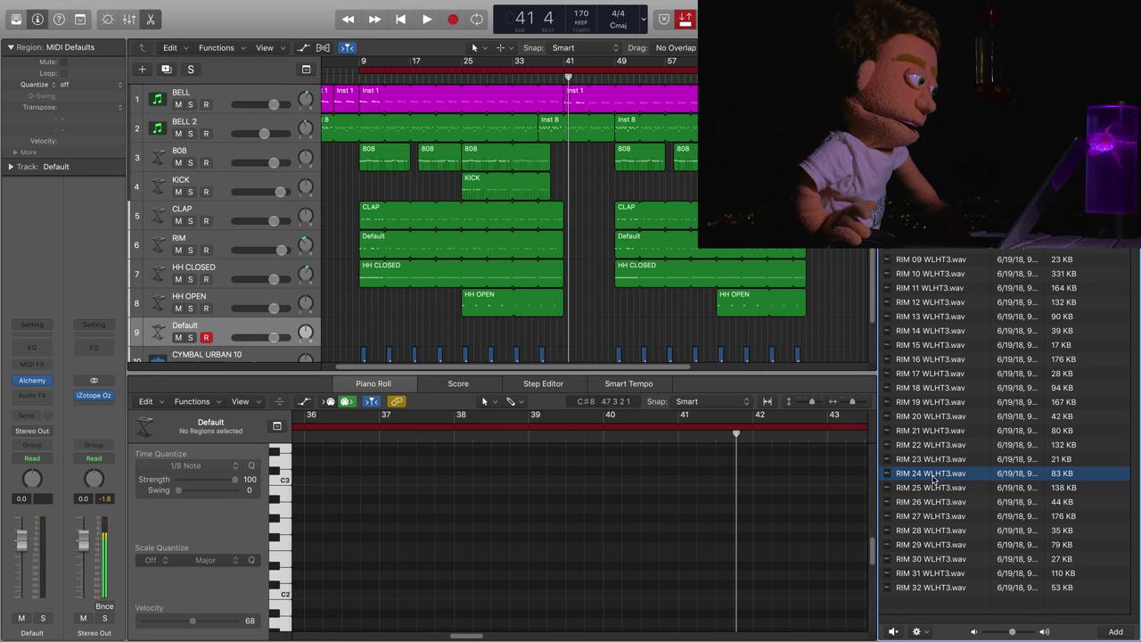
left_click(931, 459)
key("v")
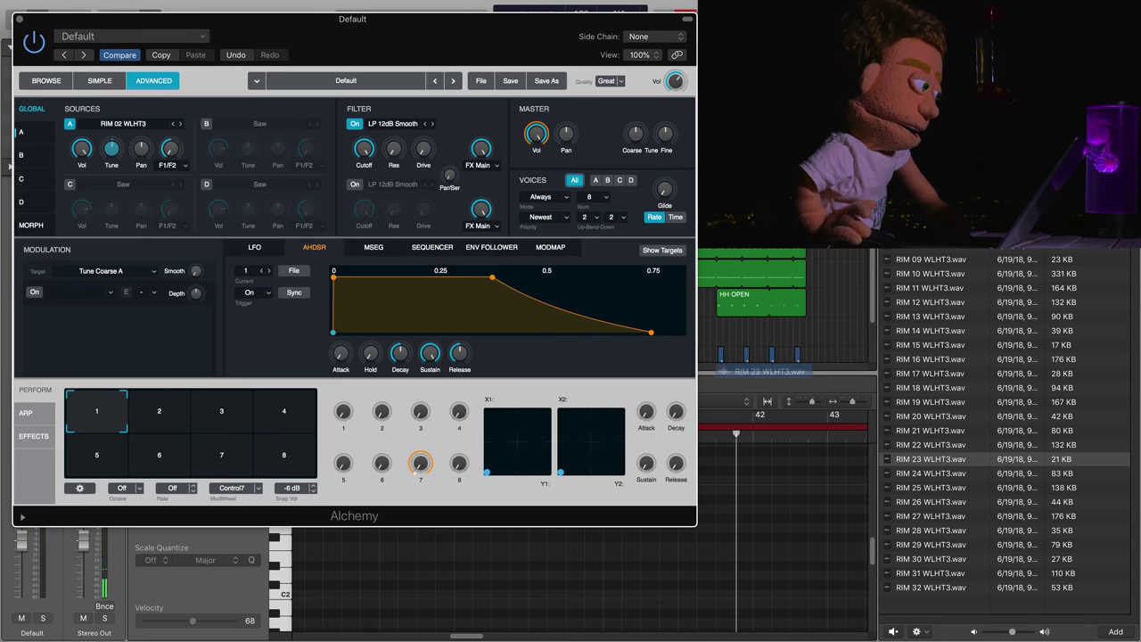
left_click_drag(722, 371, 175, 168)
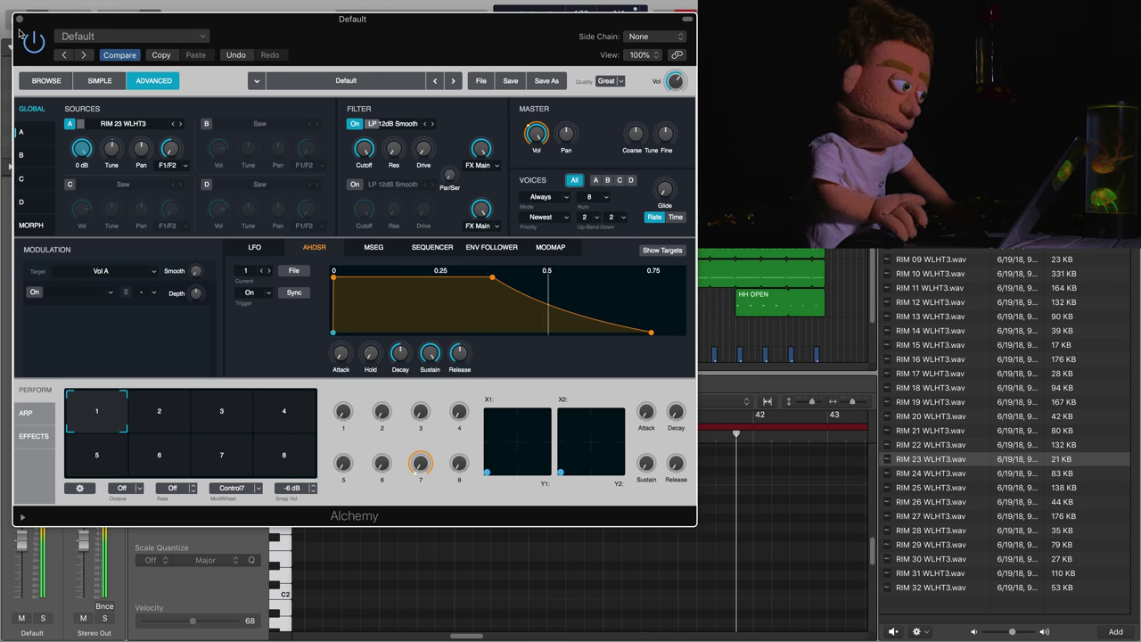
left_click(20, 20)
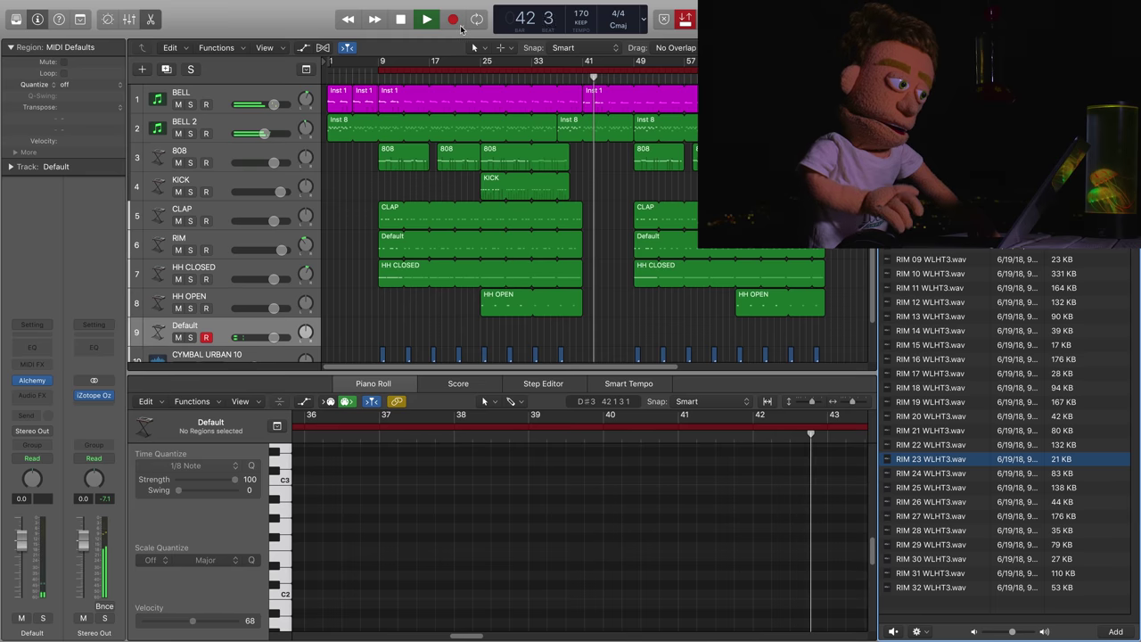
- Record a four-note rim pattern on track 9 around bars 49 to 53 and play it back
left_click(453, 20)
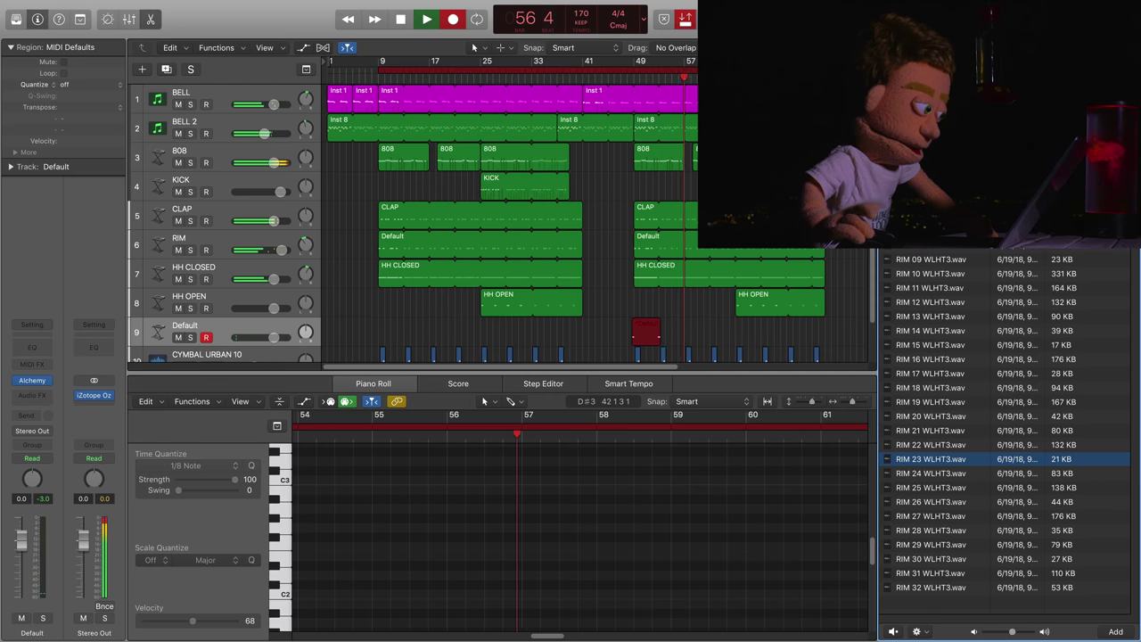
key("space")
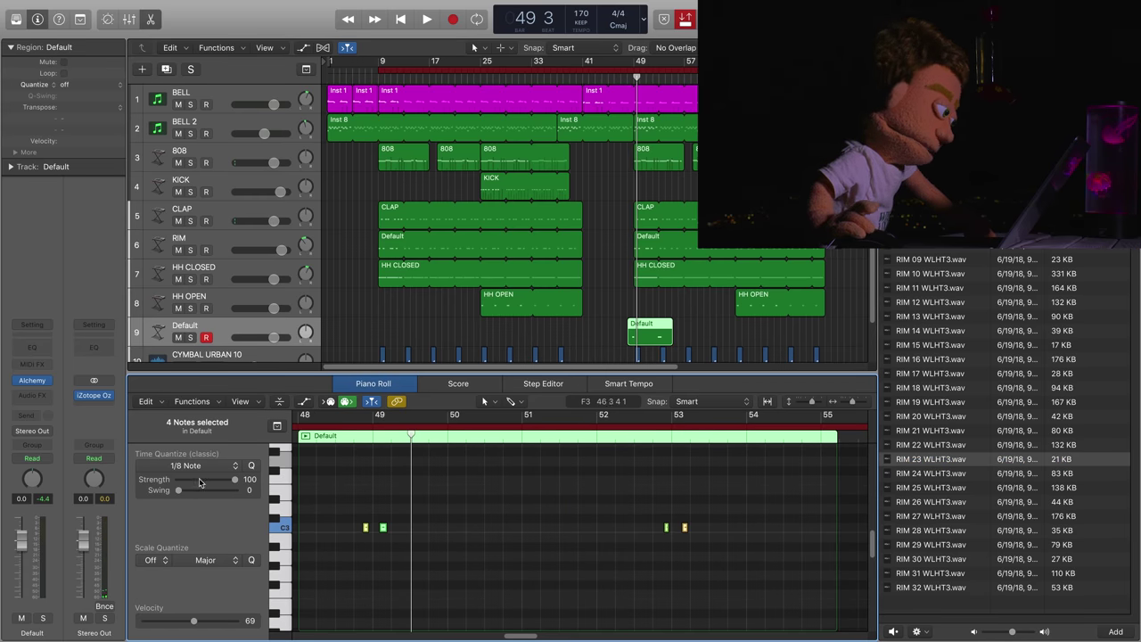
key("space")
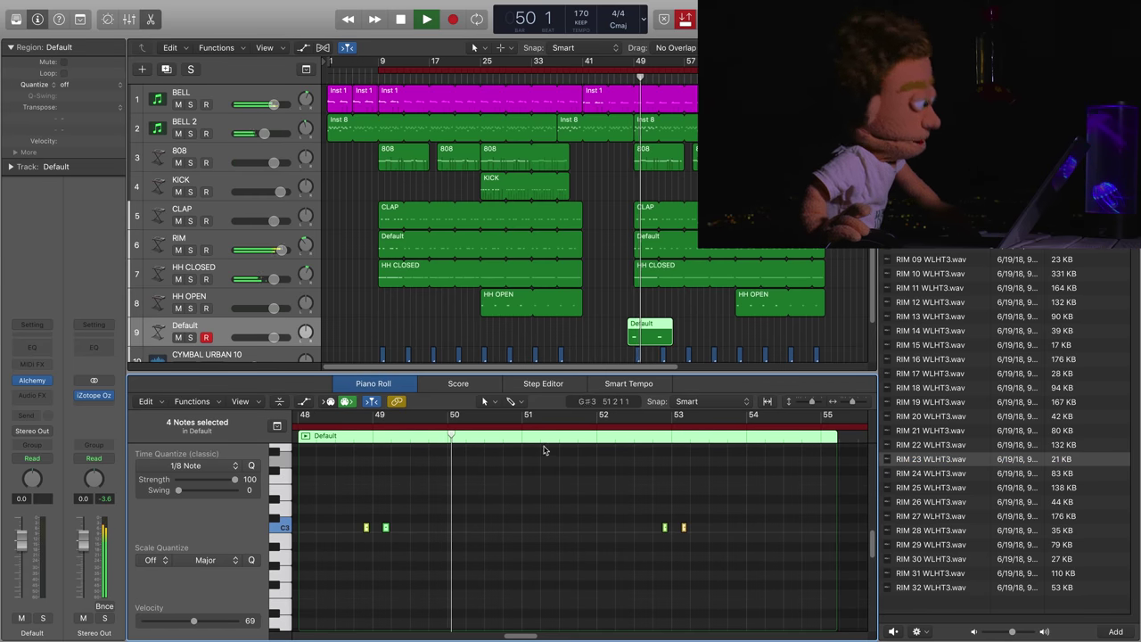
- Shorten the recorded rim region on track 9 and copy it every eight bars through the second section
mouse_move(666, 336)
left_mouse_down()
mouse_move(736, 322)
mouse_move(660, 333)
mouse_move(678, 328)
left_mouse_up()
key("space")
left_click(673, 326)
key("space")
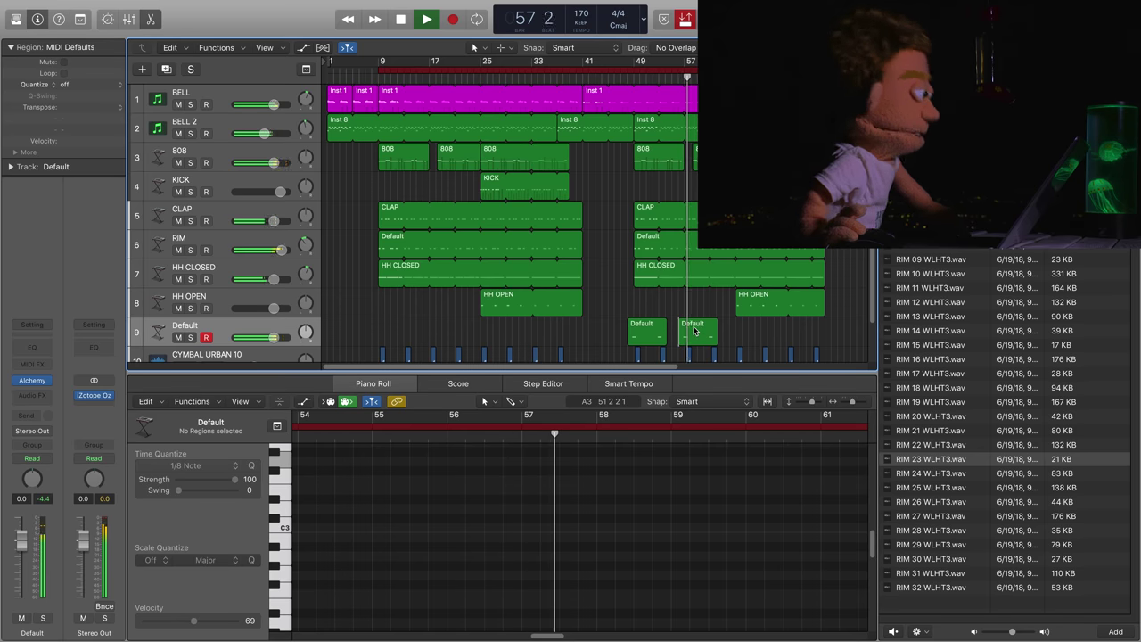
left_click(695, 328)
left_click_drag(695, 328, 791, 329)
left_click(648, 328, "shift")
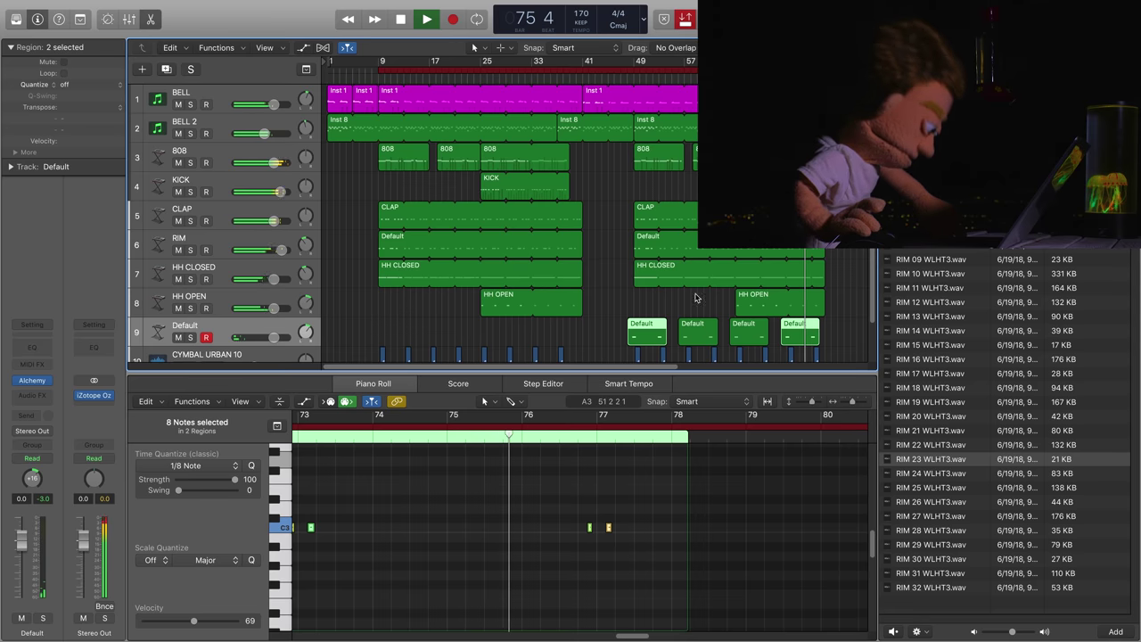
- Delete the second section's HH OPEN region, and replace it with a copy of the first section's region shortened to a two-bar loop
left_click(751, 300)
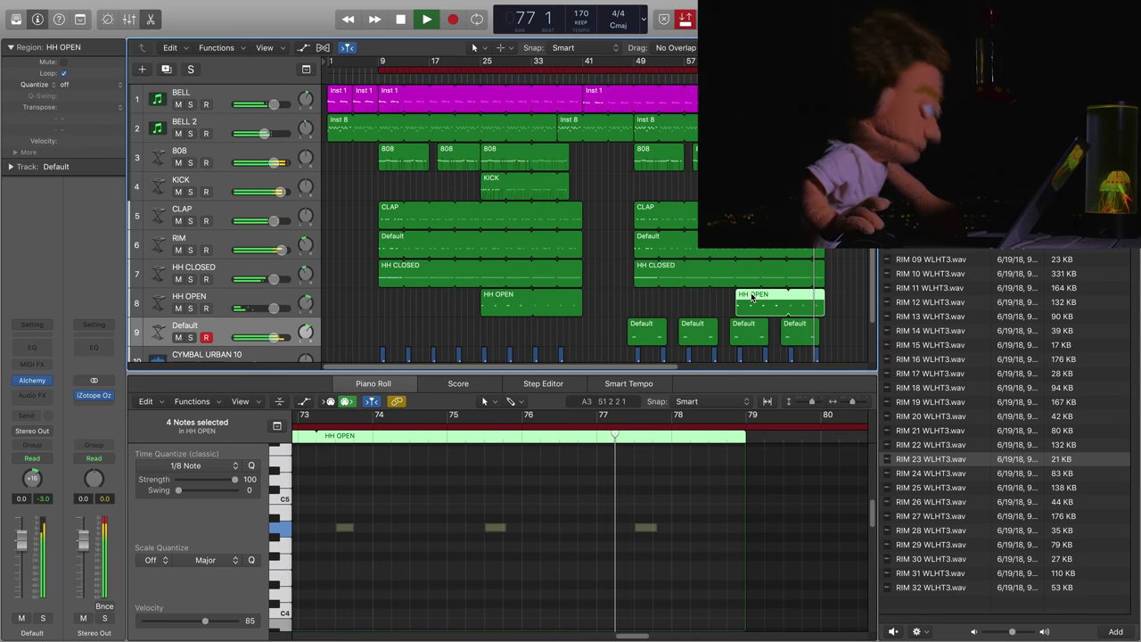
key("Delete")
scroll(575, 307, "left", 5)
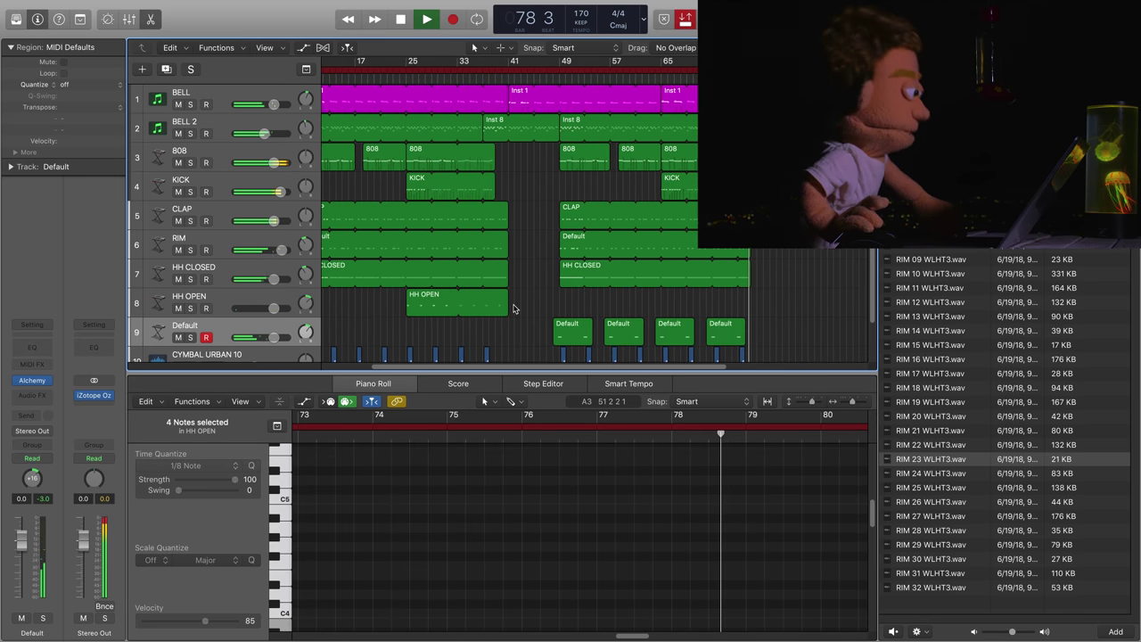
key("space")
left_click(496, 297)
left_click_drag(496, 297, 450, 299)
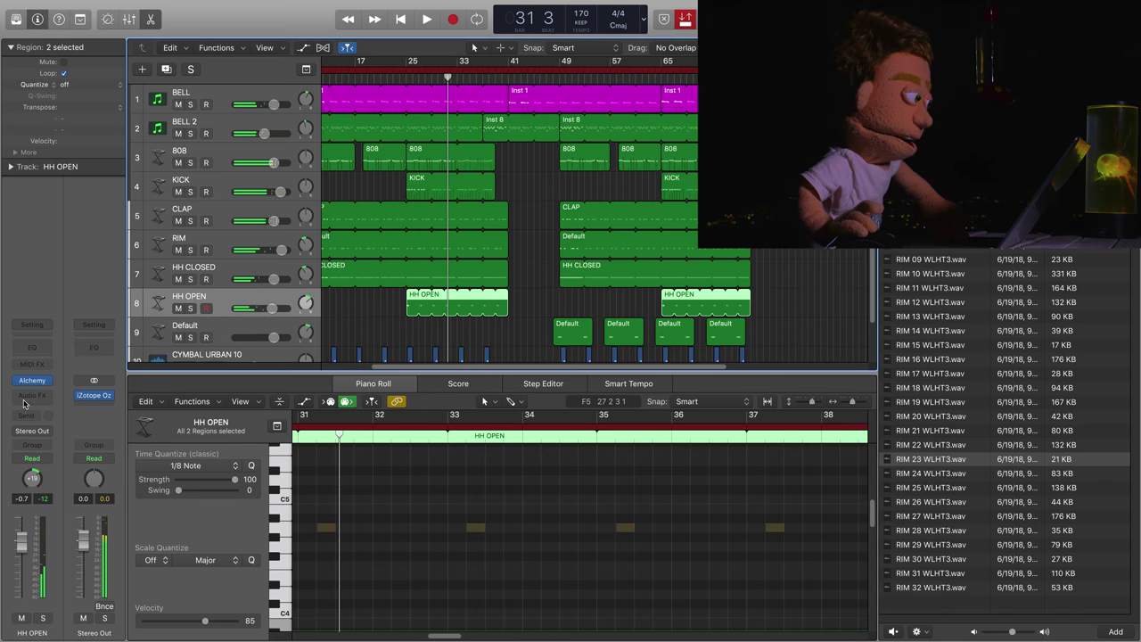
- Add a stereo Delay Designer to the HH OPEN track with the Simple Filtered preset 1\4 Alternating Pan, and listen to it
left_click(32, 396)
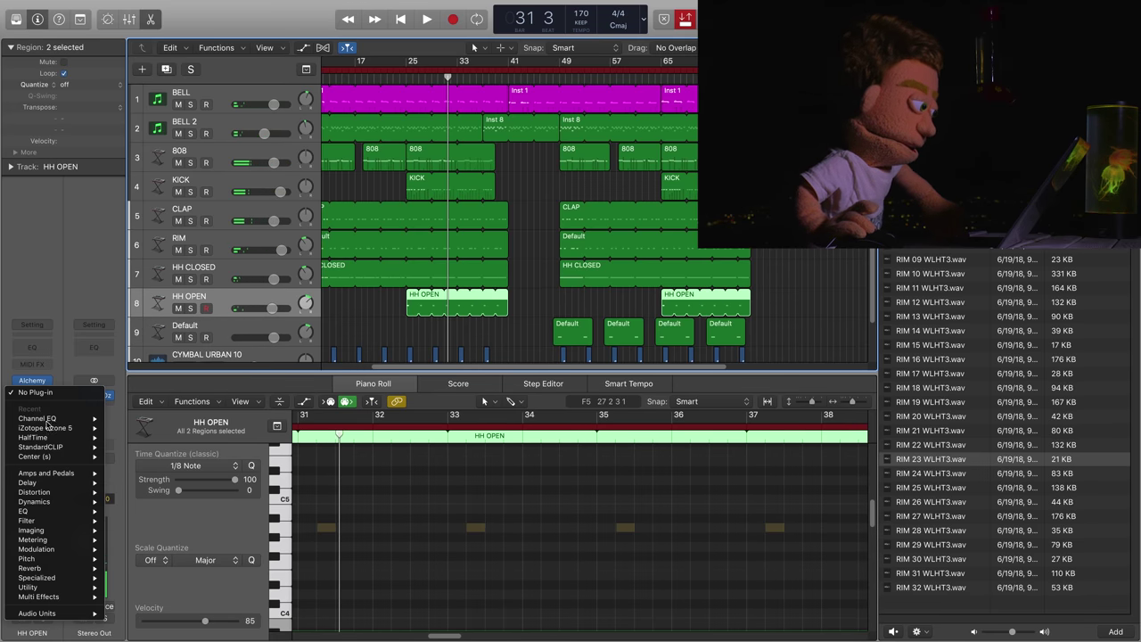
mouse_move(68, 482)
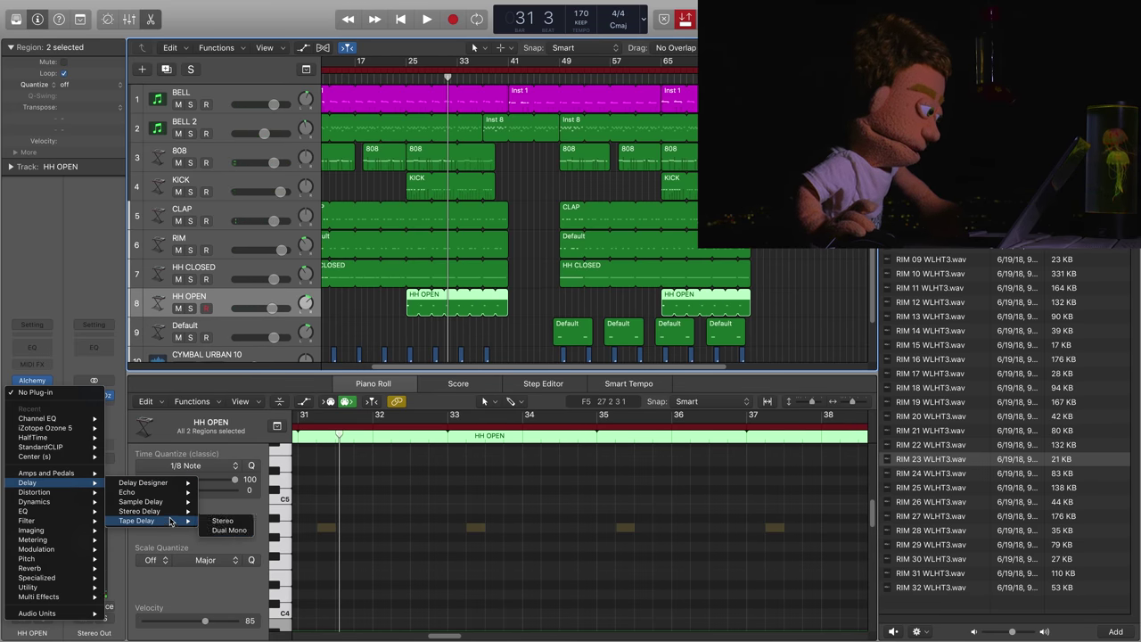
mouse_move(176, 487)
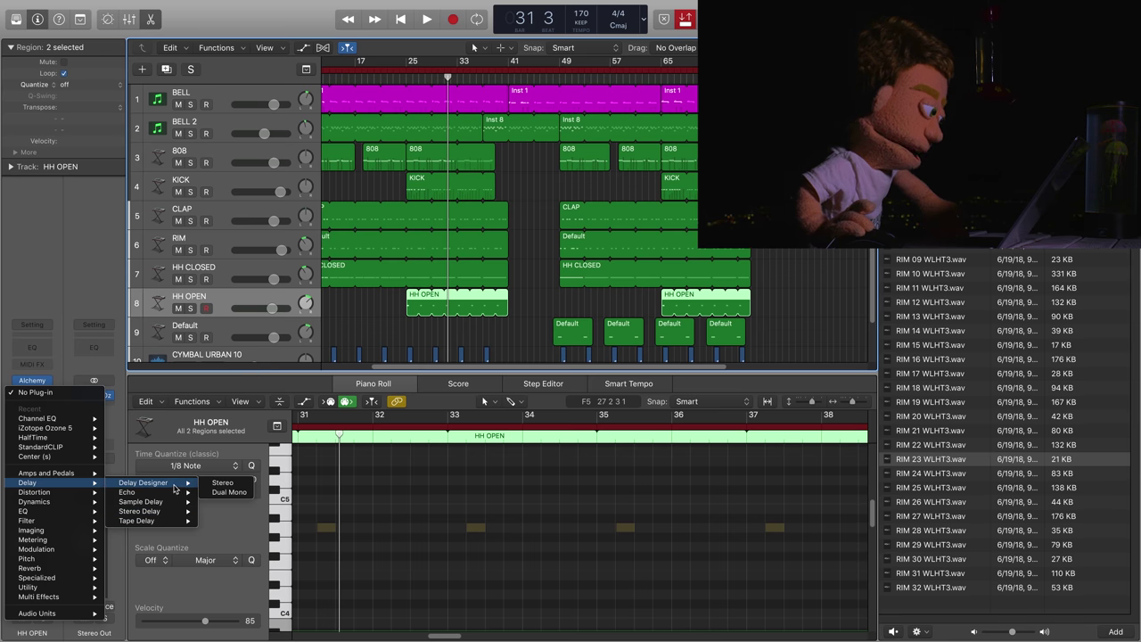
left_click(220, 488)
left_click(191, 36)
mouse_move(212, 286)
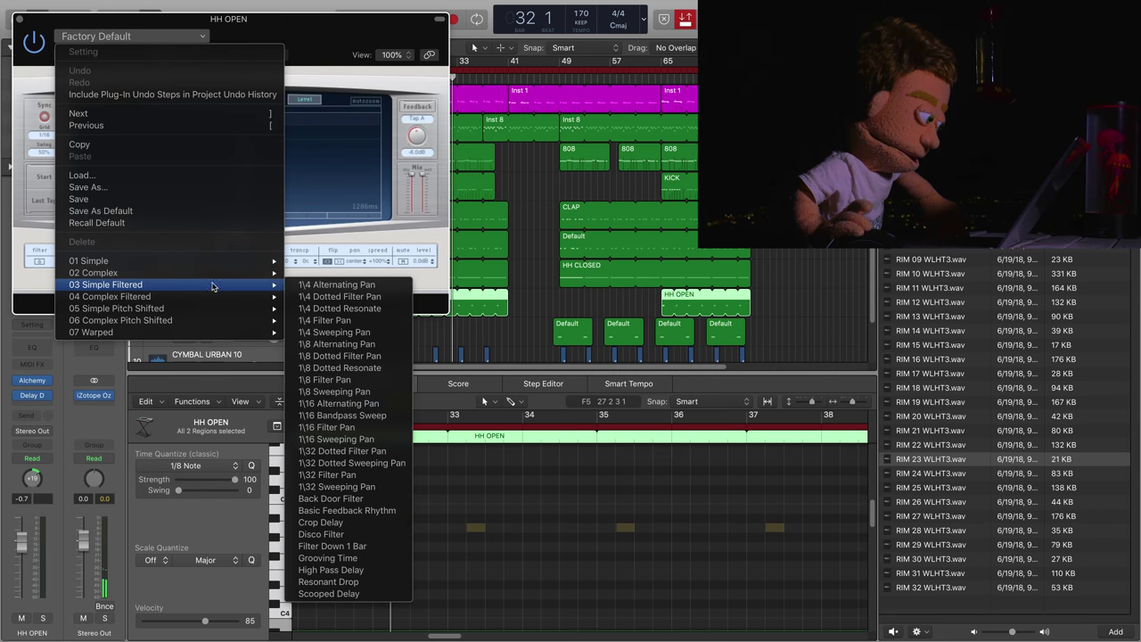
left_click(332, 285)
left_click_drag(257, 11, 718, 77)
key("space")
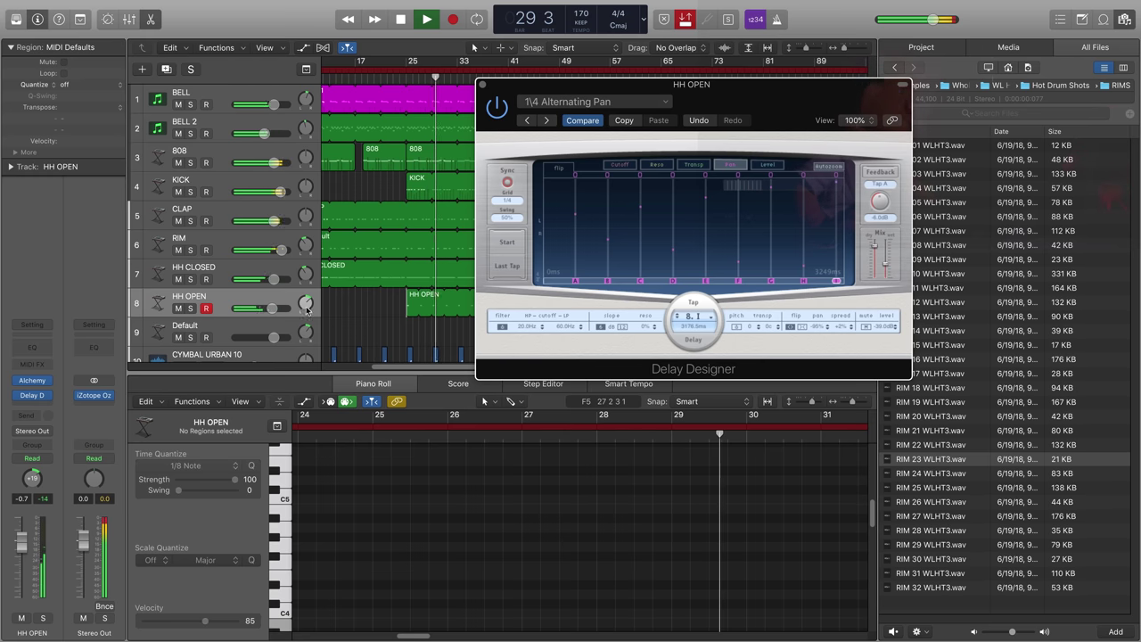
- Lower the HH OPEN track volume to -4.4 dB, and close Delay Designer
left_click_drag(272, 308, 263, 308)
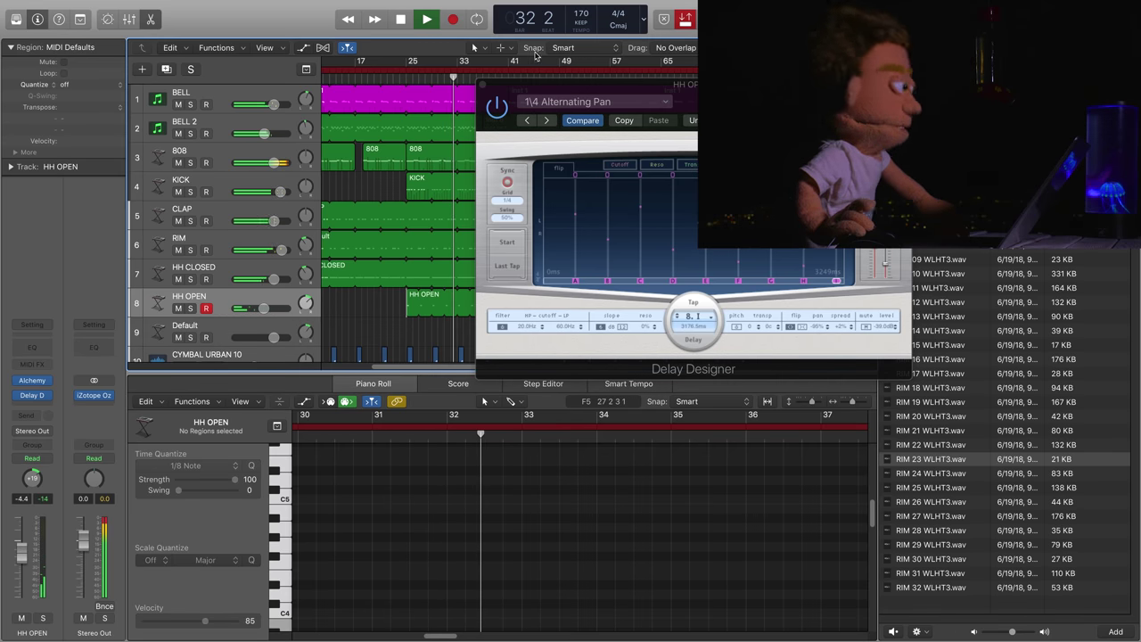
left_click(481, 85)
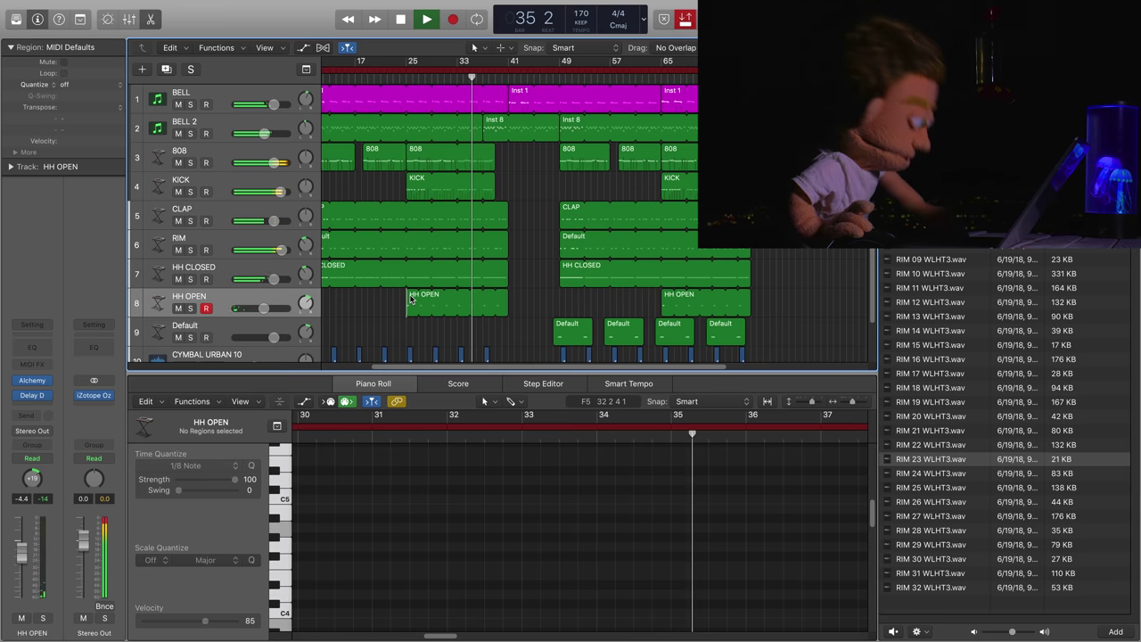
left_click(409, 300)
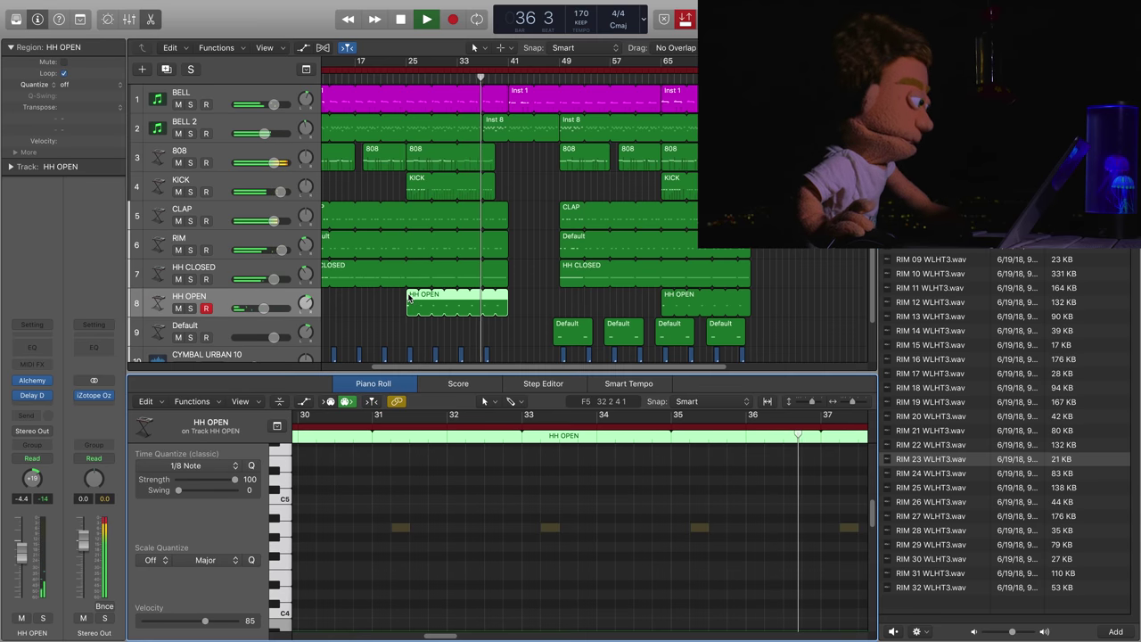
key("space")
- Add Soundtoys PanMan to the BELL track using the Minor Movement preset, with an increased width and a rhythm of 2 bars
left_click(32, 406)
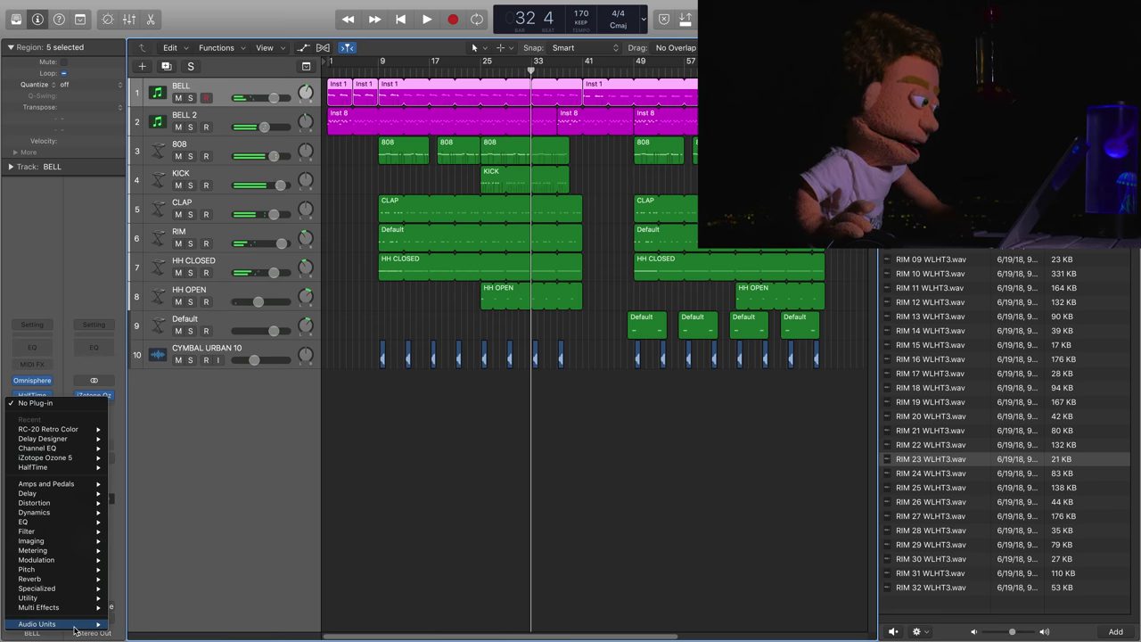
mouse_move(37, 623)
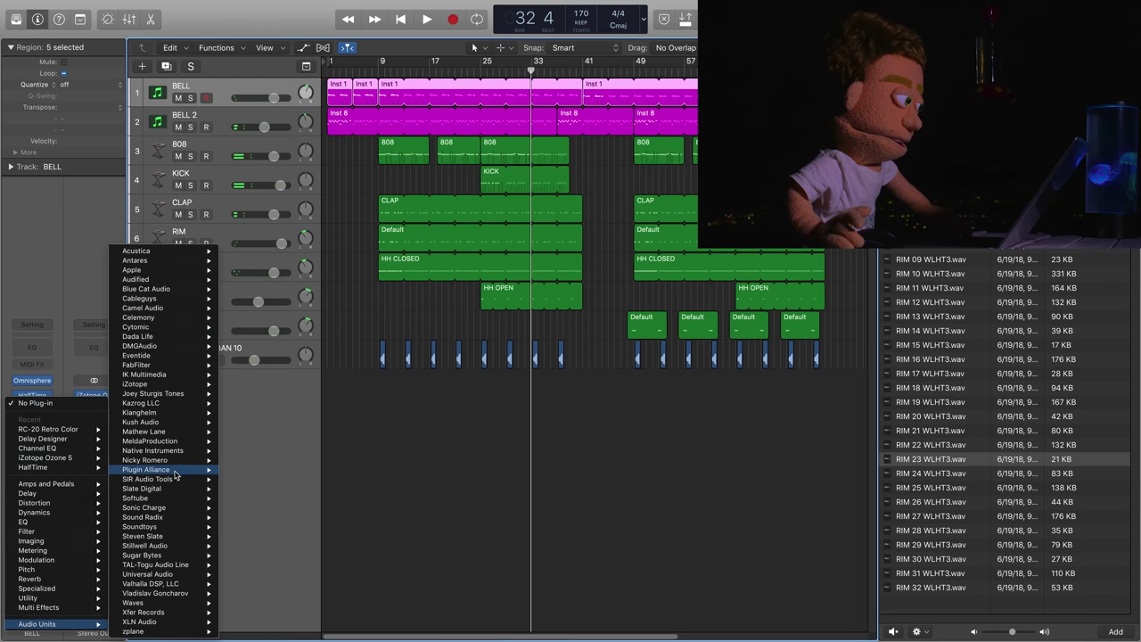
mouse_move(187, 526)
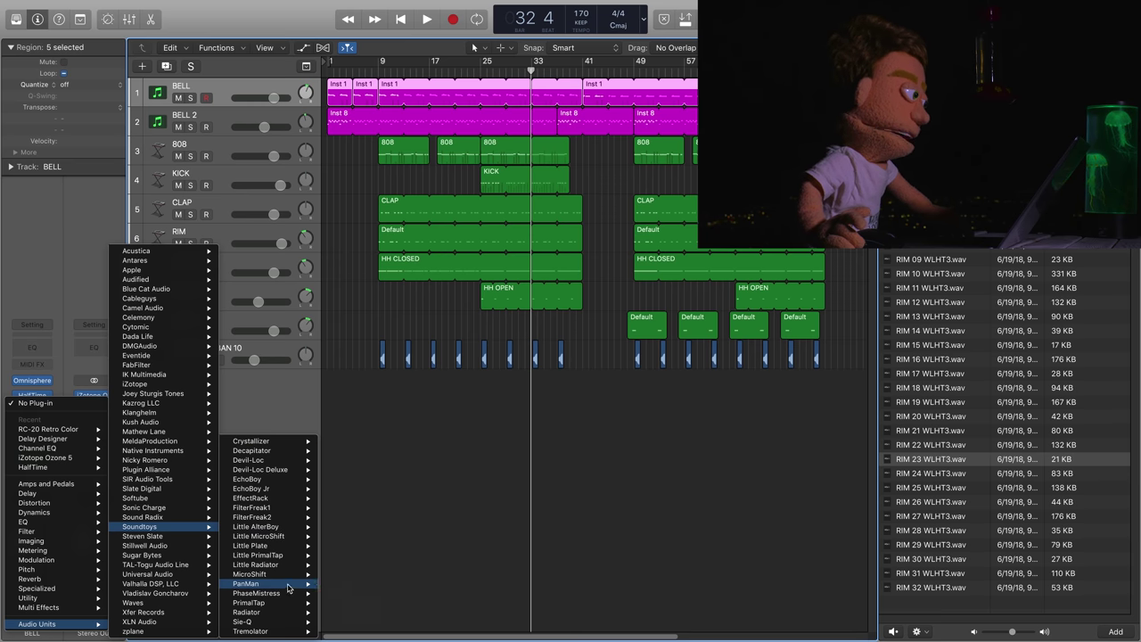
left_click(339, 584)
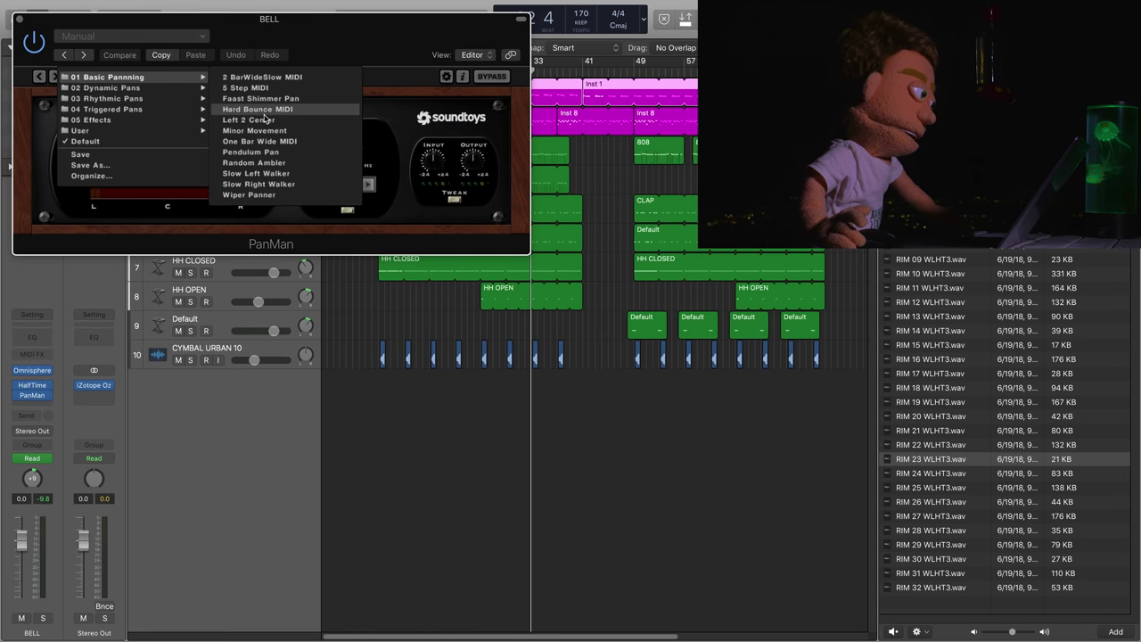
left_click(276, 131)
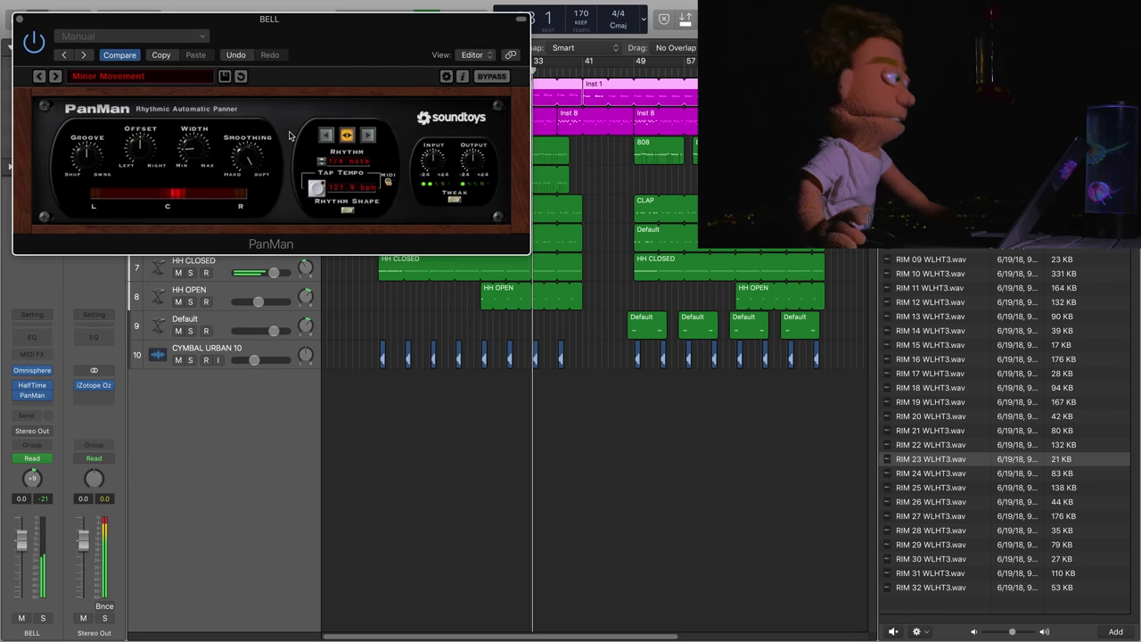
left_click_drag(191, 152, 191, 146)
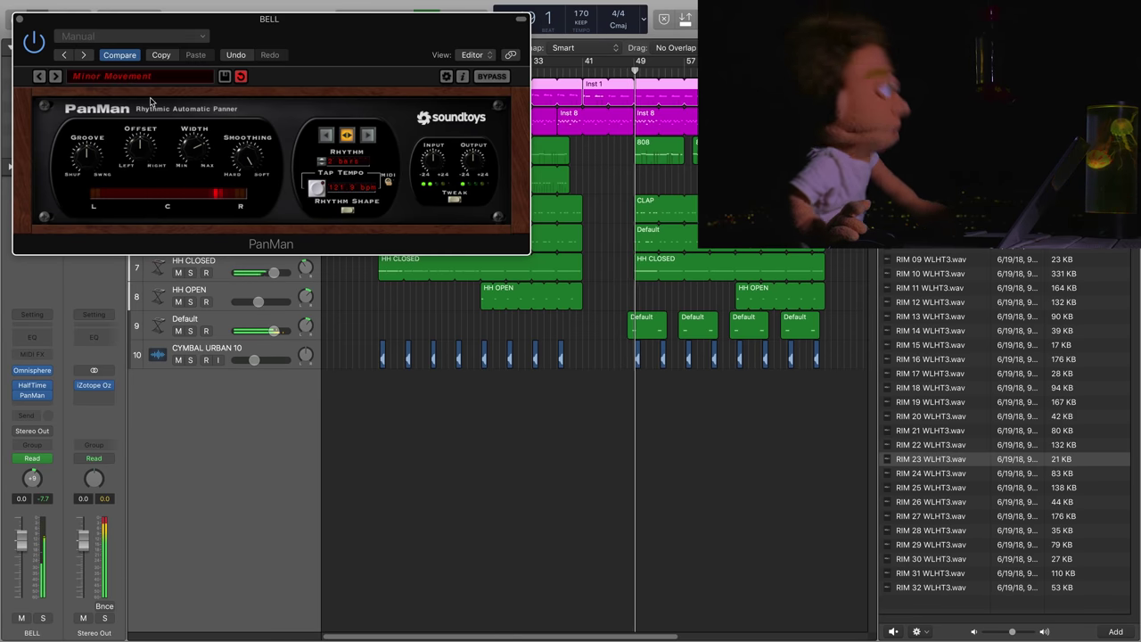
key("super+w")
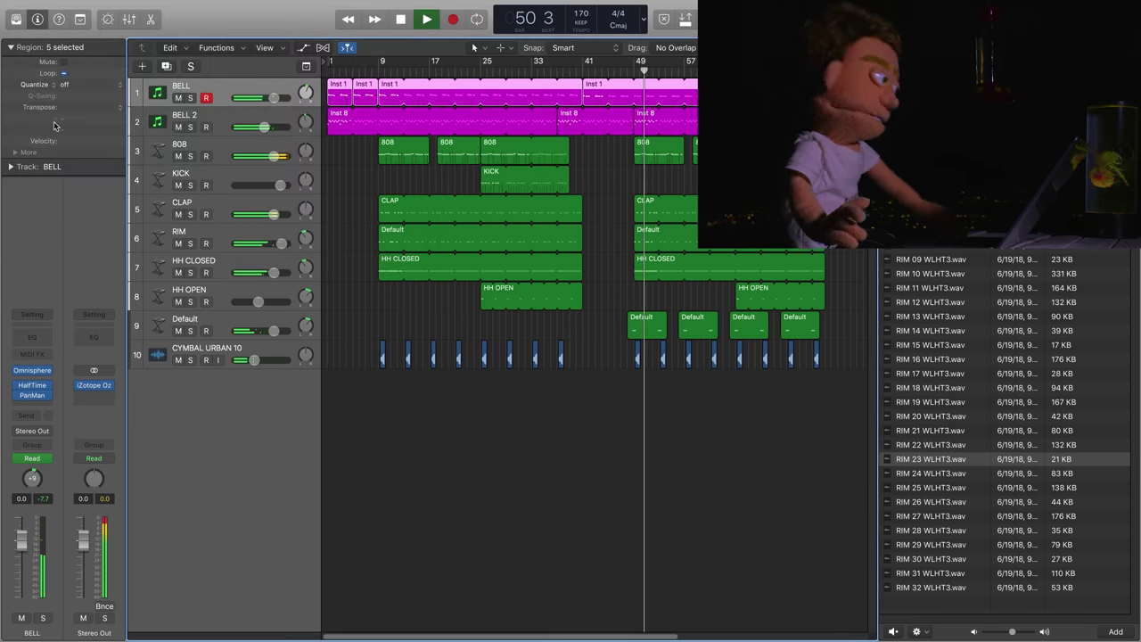
- Raise the CLAP track volume slightly, and cut bars 65 to 69 out of the HH CLOSED, HH OPEN, Default and cymbal tracks
left_click_drag(274, 214, 278, 217)
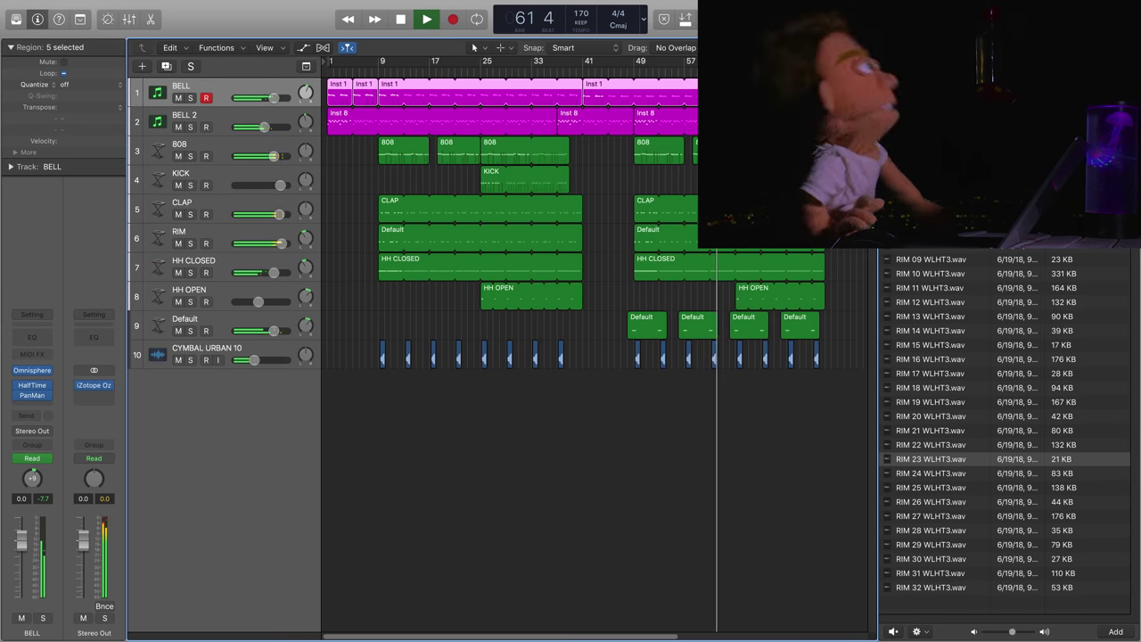
left_click_drag(760, 259, 736, 359)
key("Delete")
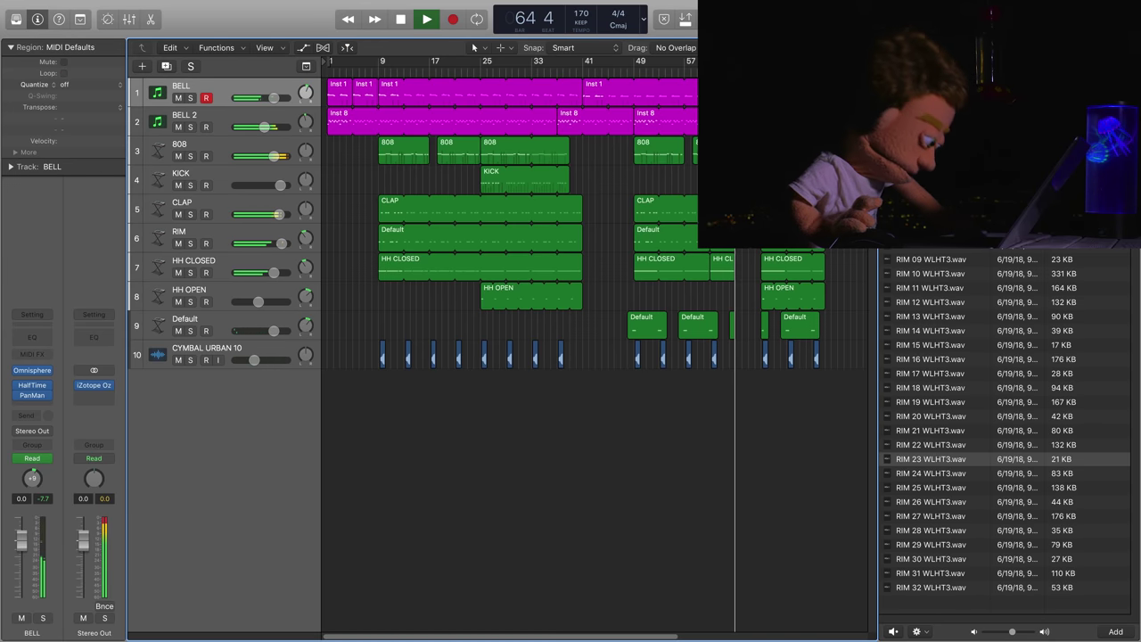